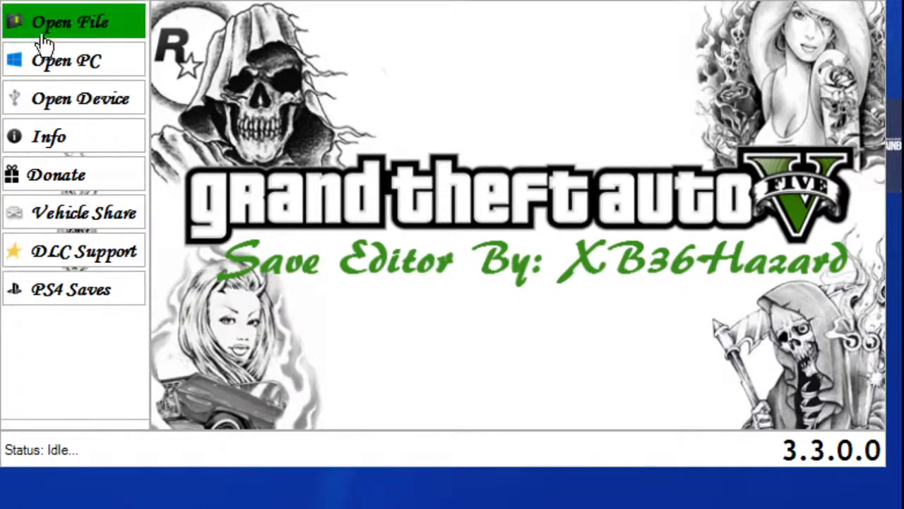
Open the game save file and bring up Franklin's outfit editor
{"action": "left_click", "coordinate": [44, 32]}
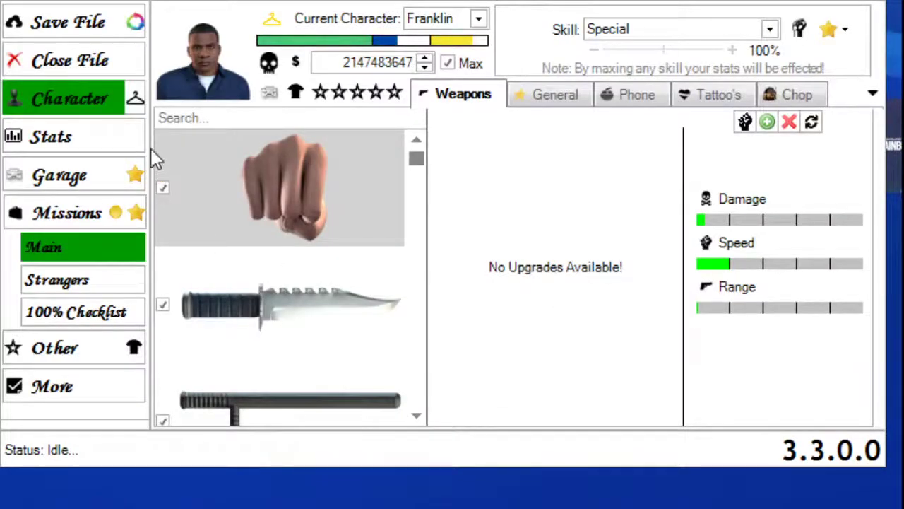
{"action": "left_click", "coordinate": [137, 104]}
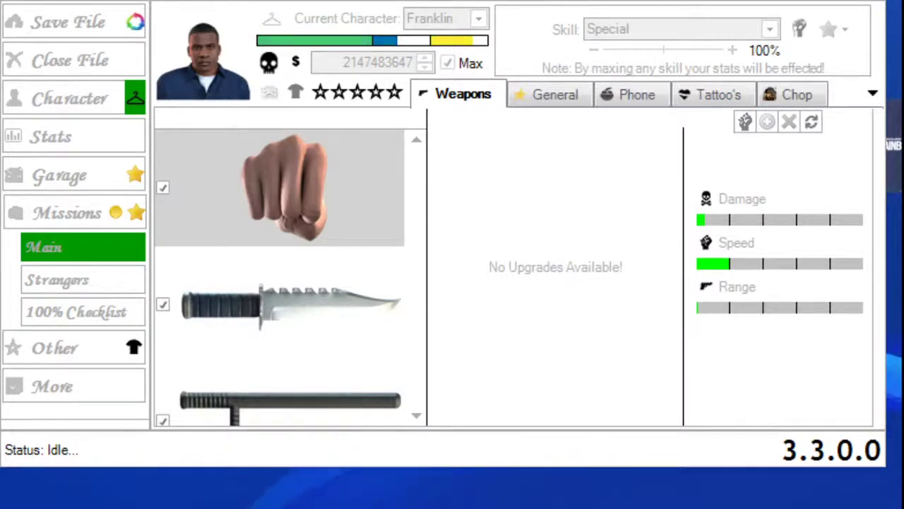
{"action": "left_click", "coordinate": [360, 173]}
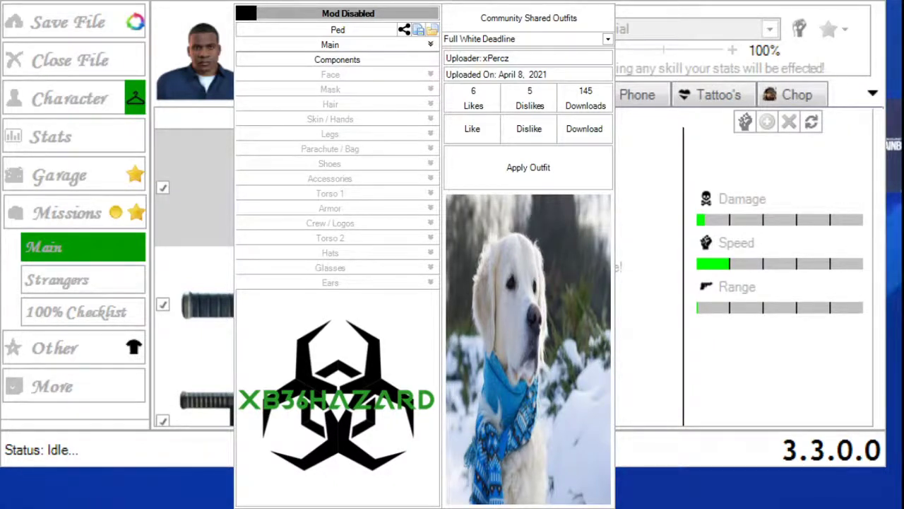
Enable the outfit mod and set the model type to Multiplayer Male with the Freemode 01 model
{"action": "left_click", "coordinate": [523, 39]}
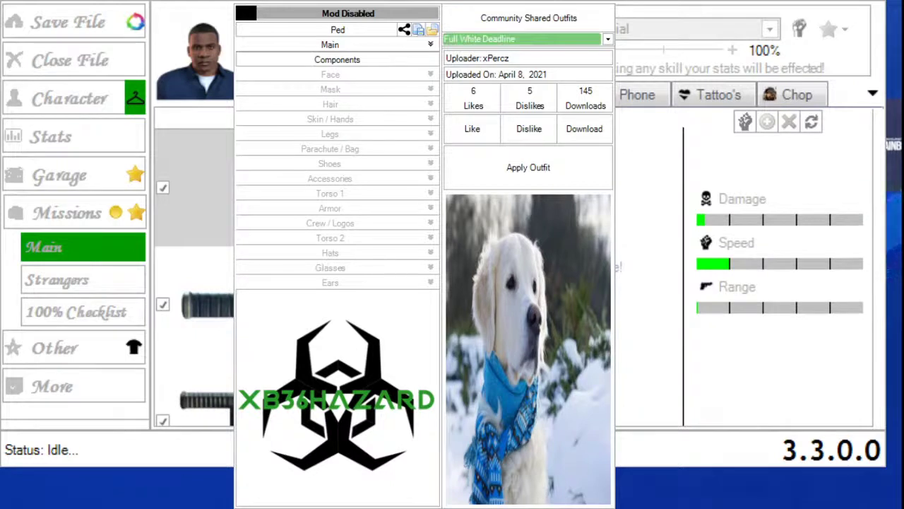
{"action": "left_click", "coordinate": [355, 14]}
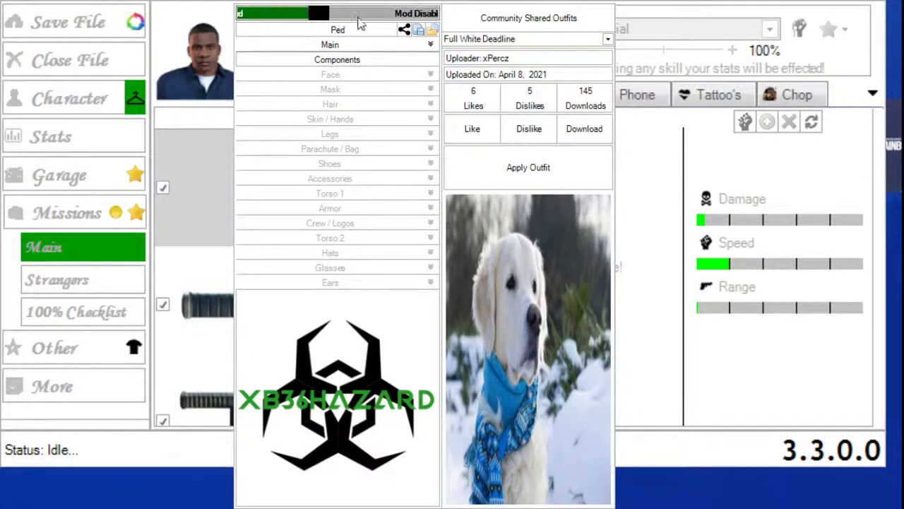
{"action": "left_click", "coordinate": [425, 45]}
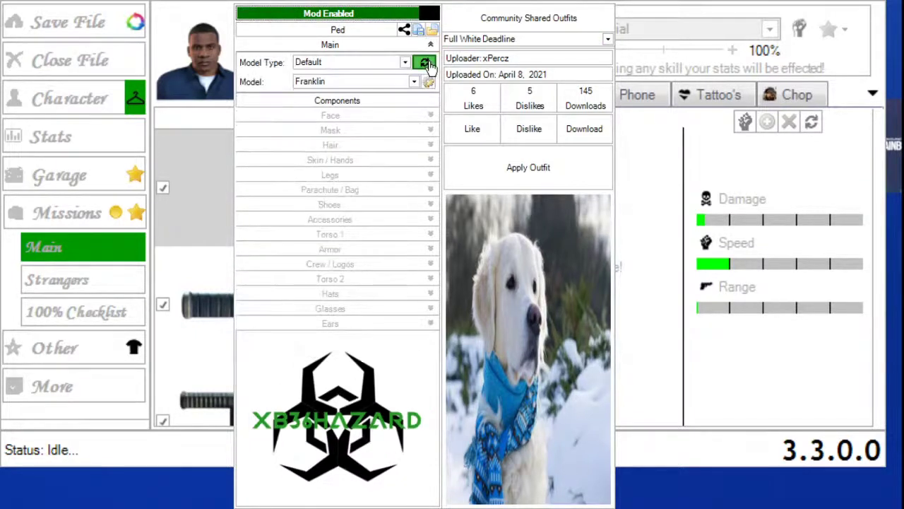
{"action": "left_click", "coordinate": [423, 62]}
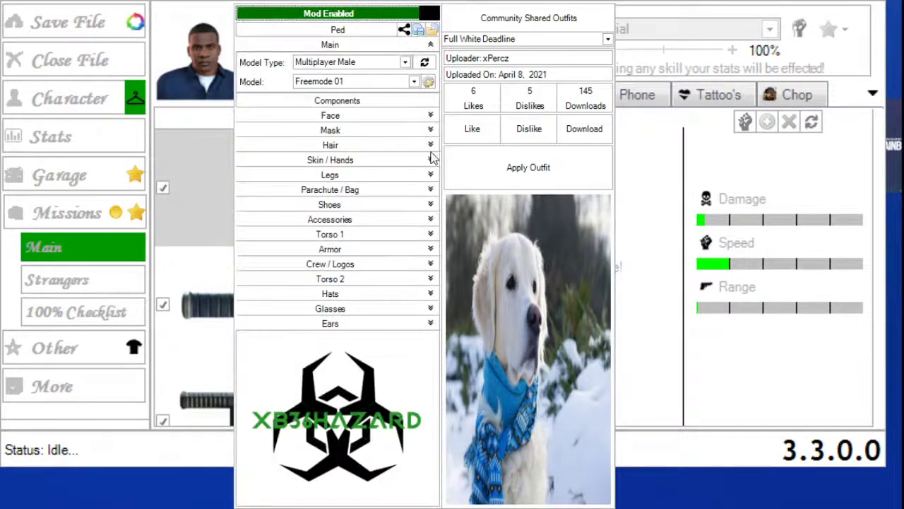
Set the Legs component of the Multiplayer Male model to The Smooth White Suit
{"action": "left_click", "coordinate": [431, 175]}
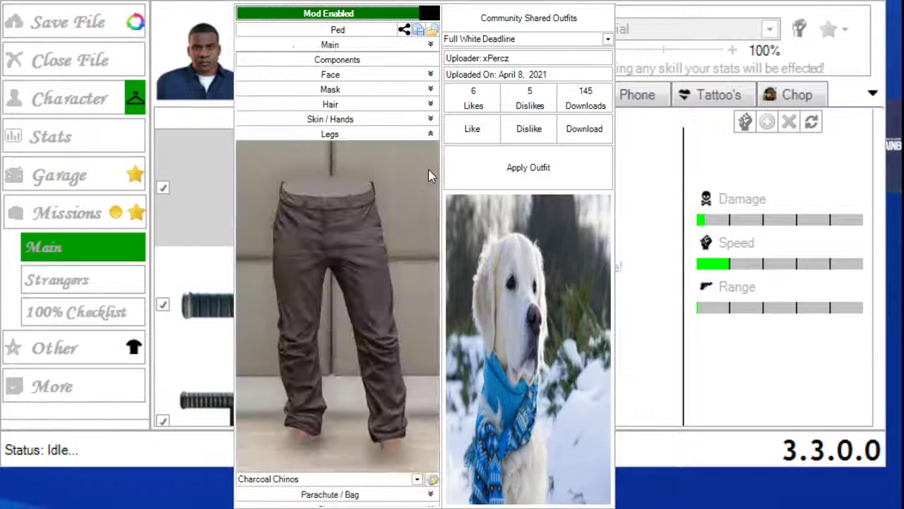
{"action": "left_click", "coordinate": [359, 480]}
{"action": "scroll", "coordinate": [358, 483], "scroll_direction": "down", "scroll_amount": 1}
{"action": "scroll", "coordinate": [359, 483], "scroll_direction": "down", "scroll_amount": 4}
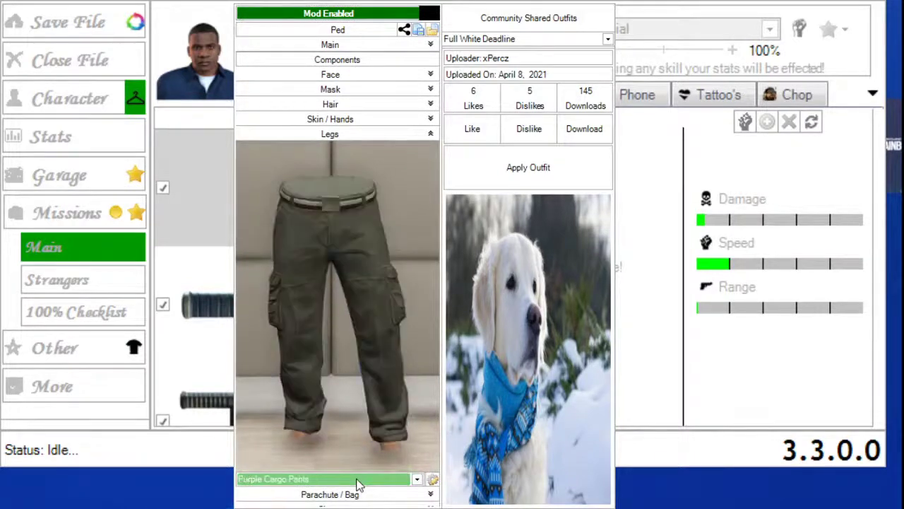
{"action": "scroll", "coordinate": [359, 483], "scroll_direction": "down", "scroll_amount": 4}
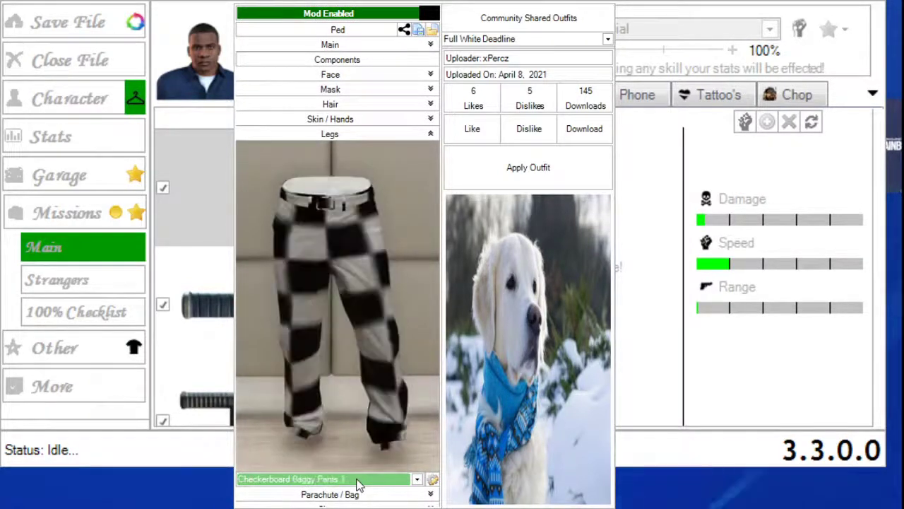
{"action": "scroll", "coordinate": [359, 483], "scroll_direction": "down", "scroll_amount": 4}
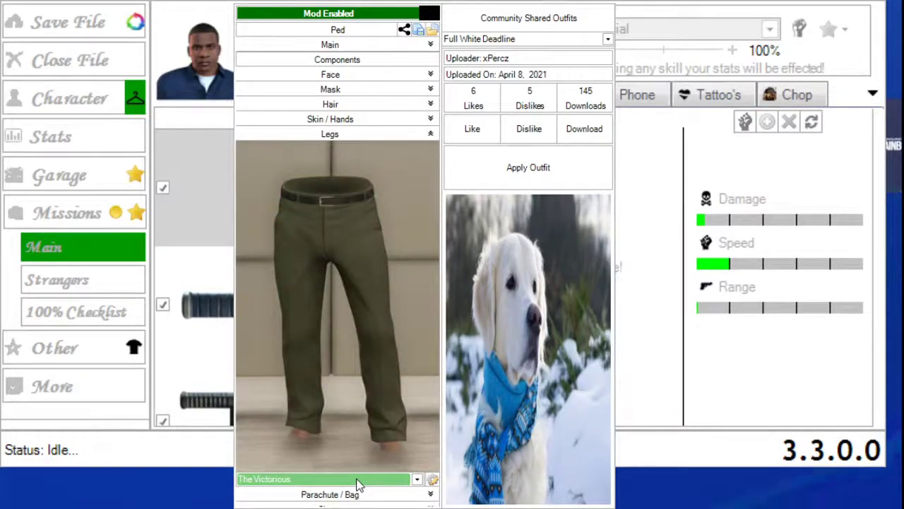
{"action": "scroll", "coordinate": [359, 483], "scroll_direction": "down", "scroll_amount": 5}
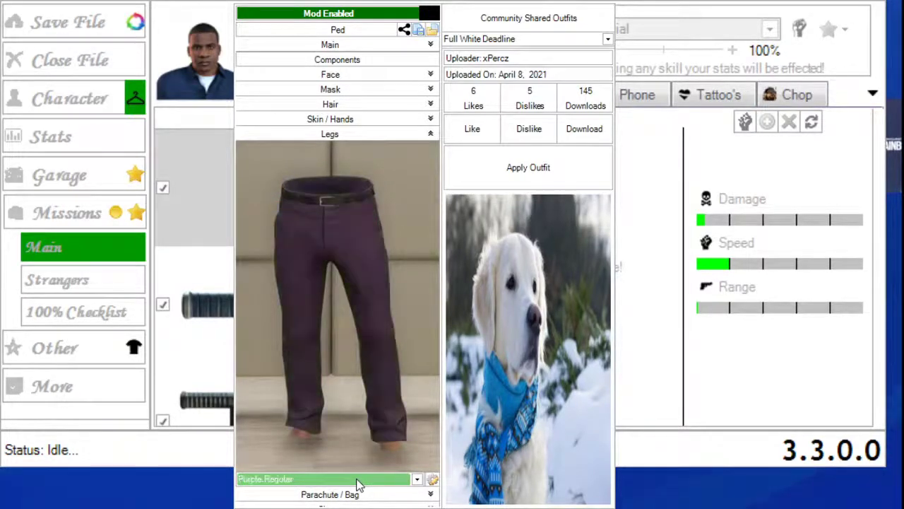
{"action": "scroll", "coordinate": [359, 483], "scroll_direction": "down", "scroll_amount": 4}
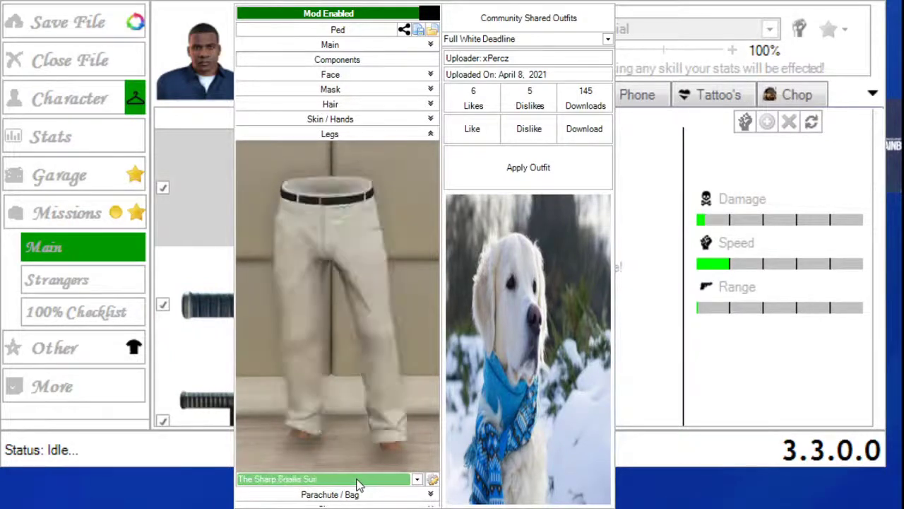
{"action": "scroll", "coordinate": [359, 483], "scroll_direction": "down", "scroll_amount": 4}
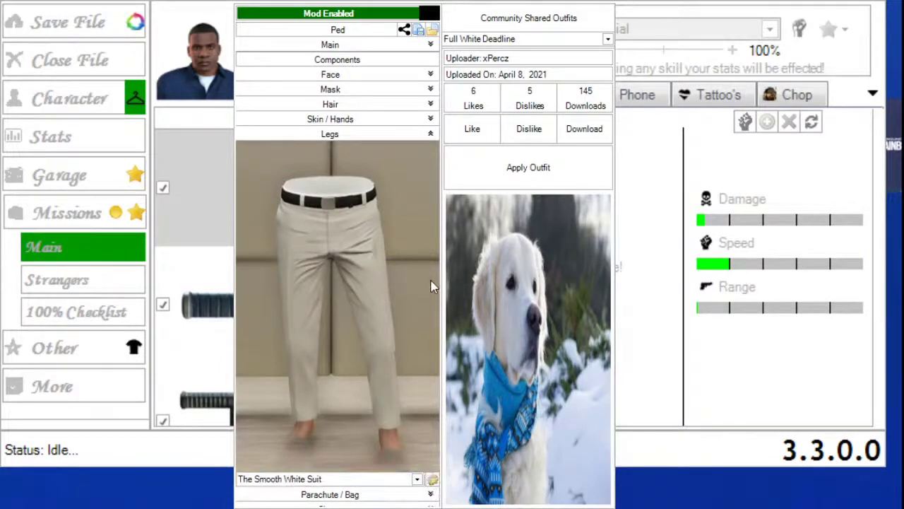
Try the Multiplayer Female model type with Sky Blue Pencil as the Legs component
{"action": "left_click", "coordinate": [430, 45]}
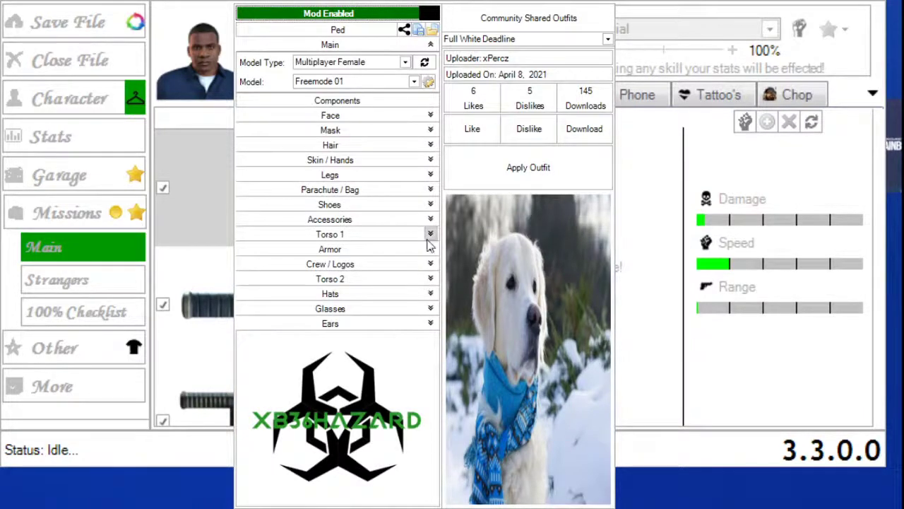
{"action": "left_click", "coordinate": [430, 174]}
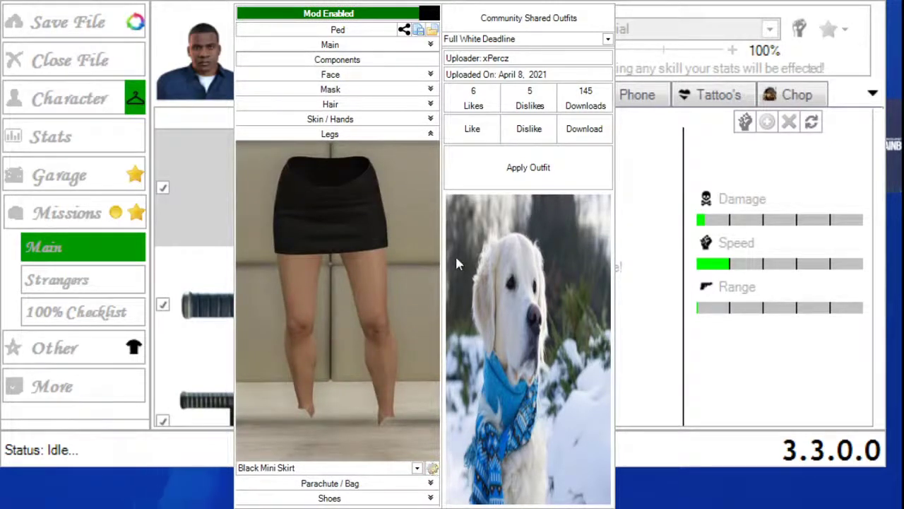
{"action": "scroll", "coordinate": [432, 226], "scroll_direction": "down", "scroll_amount": 1}
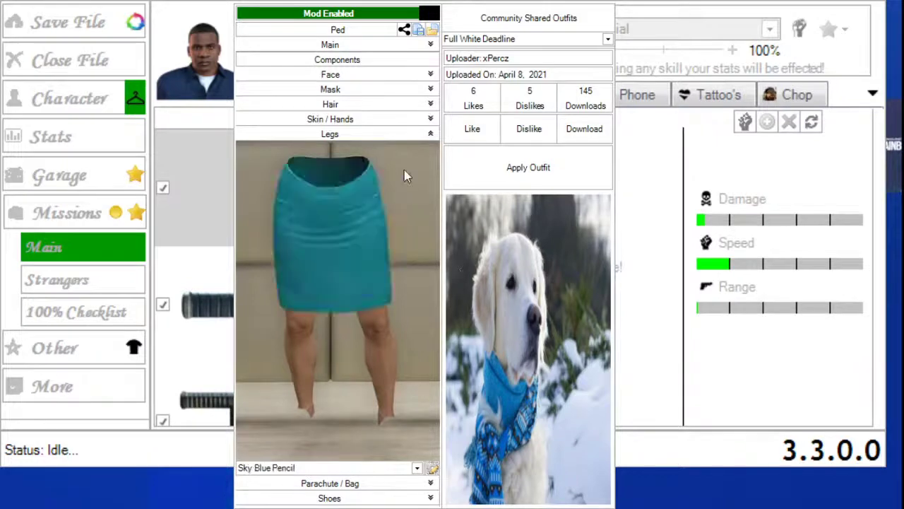
Switch the model type back to Multiplayer Male and set Legs to The Smooth White Suit
{"action": "left_click", "coordinate": [431, 45]}
{"action": "left_click", "coordinate": [421, 63]}
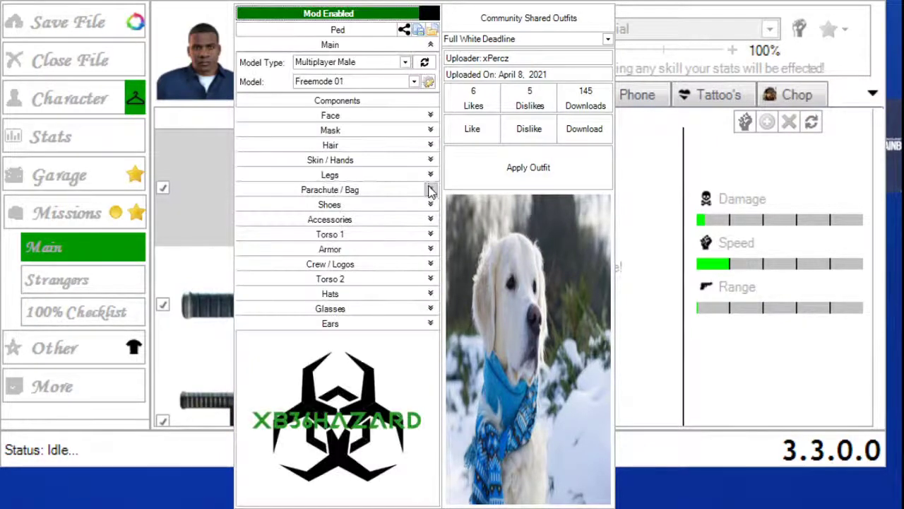
{"action": "left_click", "coordinate": [431, 175]}
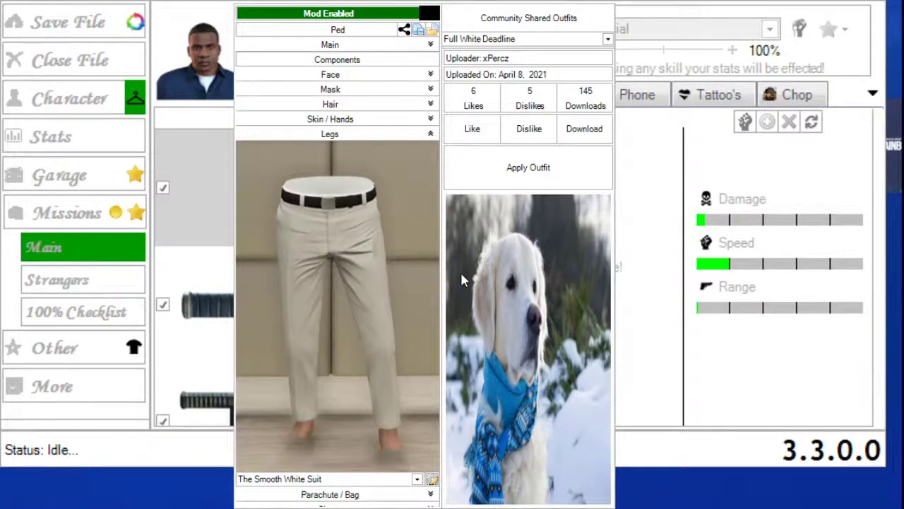
Examine the Skin / Hands, Hair and Legs components of the outfit
{"action": "left_click", "coordinate": [430, 118]}
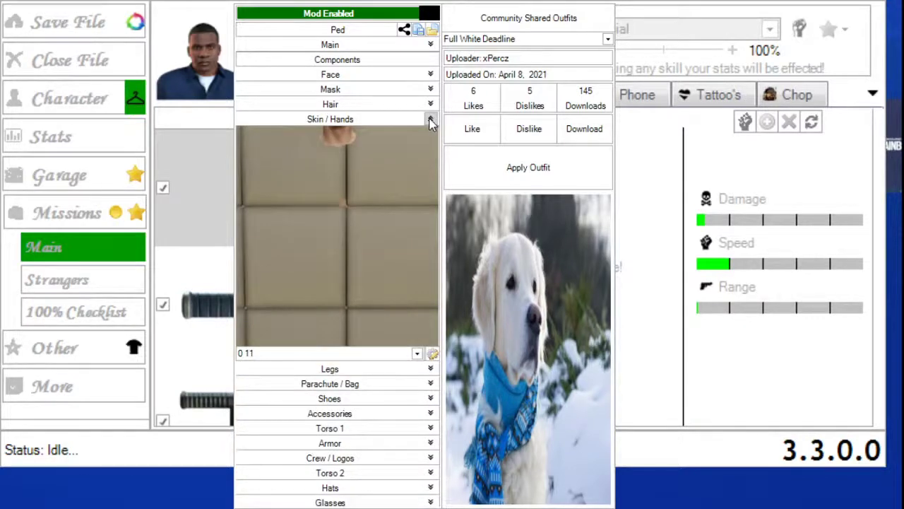
{"action": "left_click", "coordinate": [430, 121]}
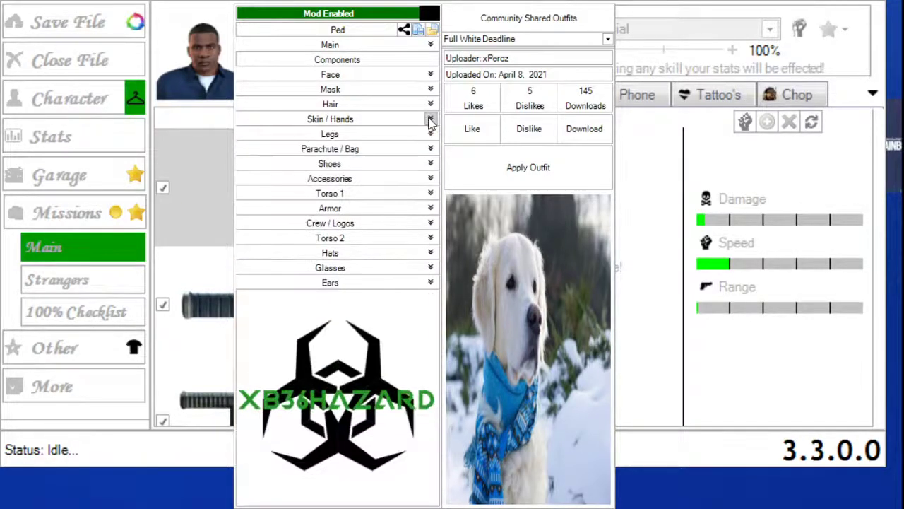
{"action": "left_click", "coordinate": [430, 105]}
{"action": "left_click", "coordinate": [430, 104]}
{"action": "left_click", "coordinate": [431, 135]}
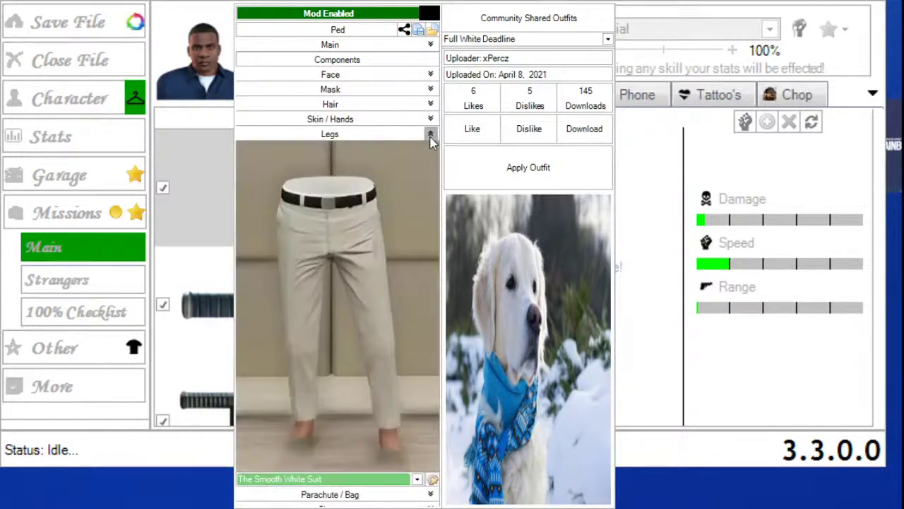
{"action": "left_click", "coordinate": [430, 135]}
Examine the chute bag designs available for the Parachute / Bag component, from the Classic Chute Bag through the crew and country-flag versions
{"action": "left_click", "coordinate": [430, 149]}
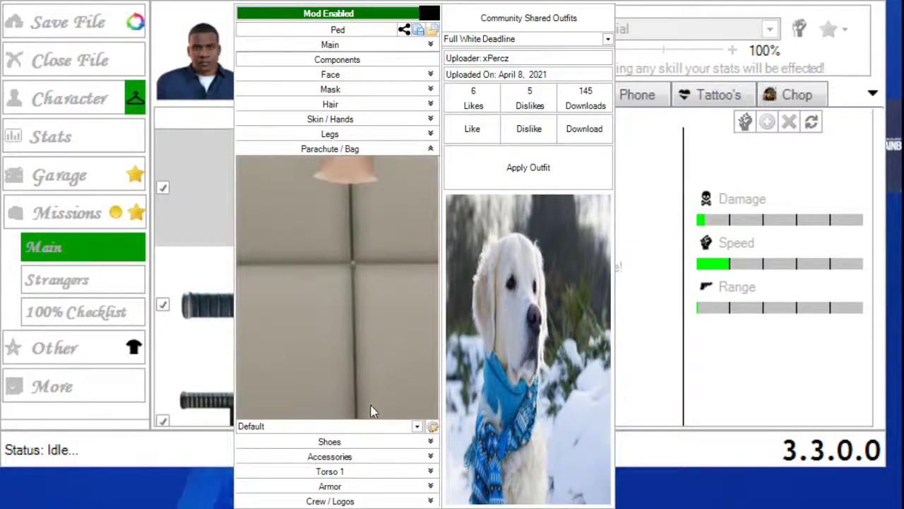
{"action": "scroll", "coordinate": [373, 428], "scroll_direction": "down", "scroll_amount": 3}
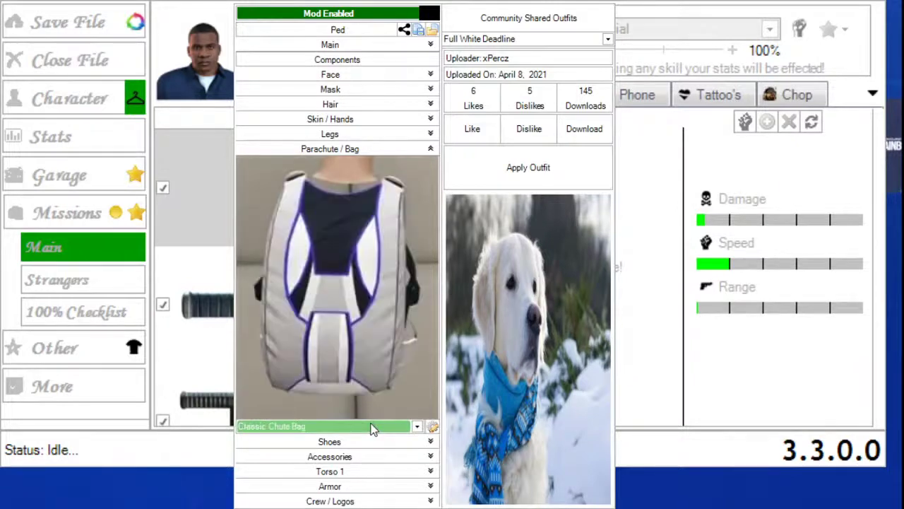
{"action": "scroll", "coordinate": [373, 429], "scroll_direction": "down", "scroll_amount": 4}
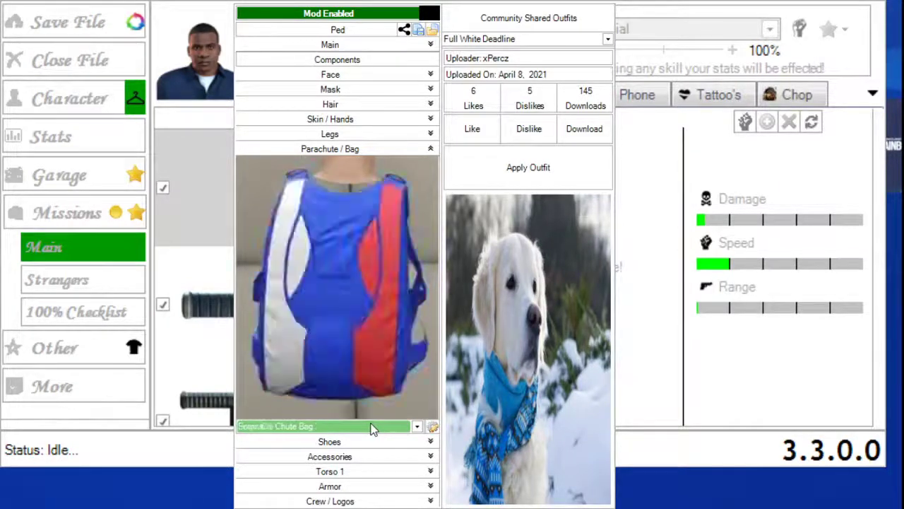
{"action": "scroll", "coordinate": [373, 429], "scroll_direction": "down", "scroll_amount": 4}
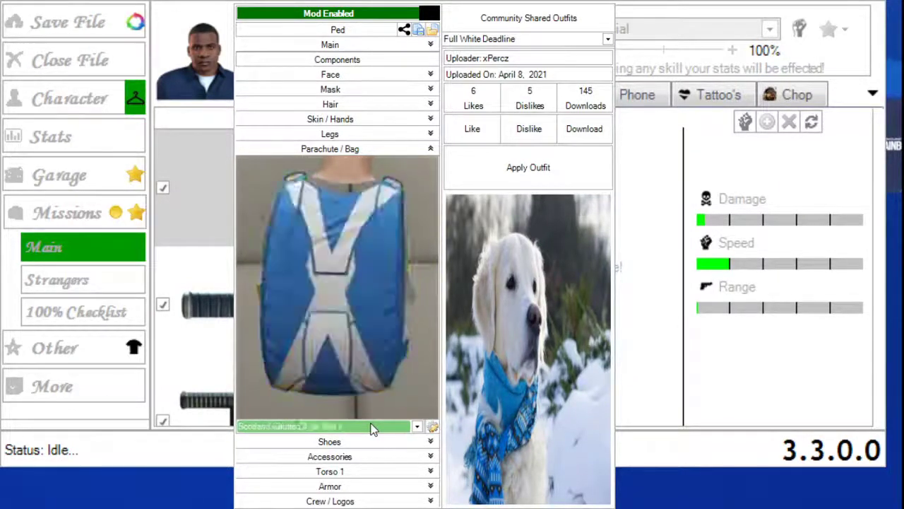
{"action": "scroll", "coordinate": [373, 429], "scroll_direction": "down", "scroll_amount": 4}
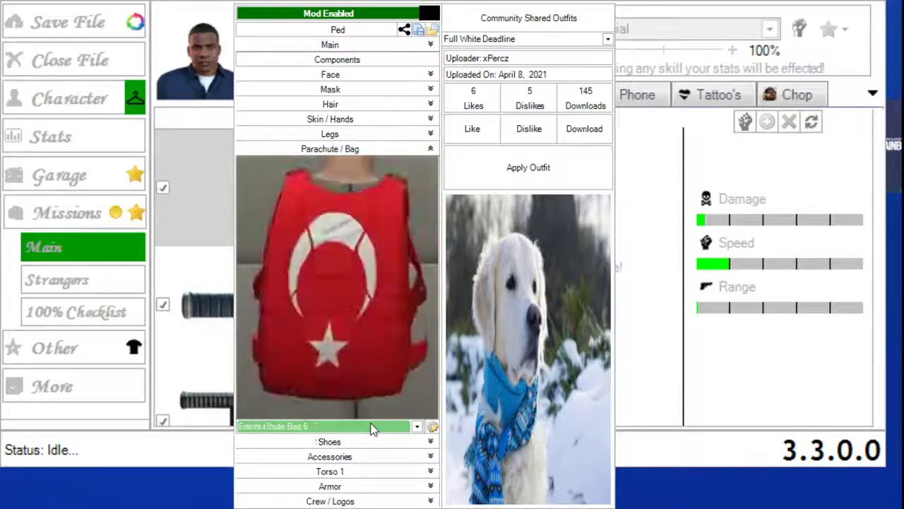
{"action": "scroll", "coordinate": [373, 429], "scroll_direction": "down", "scroll_amount": 4}
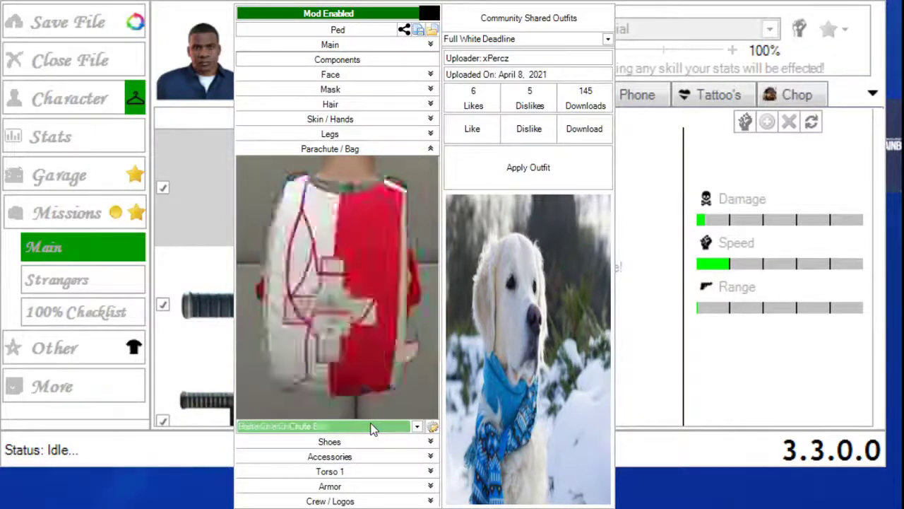
{"action": "scroll", "coordinate": [373, 429], "scroll_direction": "down", "scroll_amount": 4}
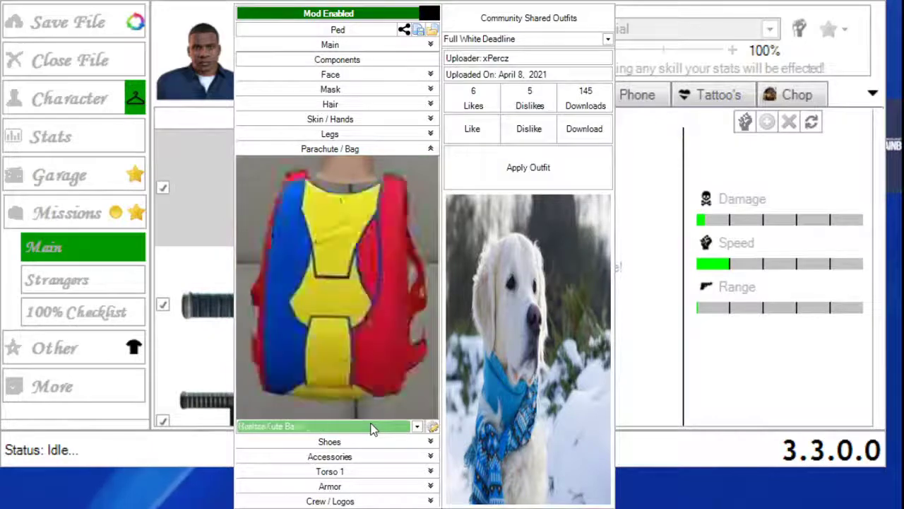
{"action": "scroll", "coordinate": [373, 428], "scroll_direction": "down", "scroll_amount": 4}
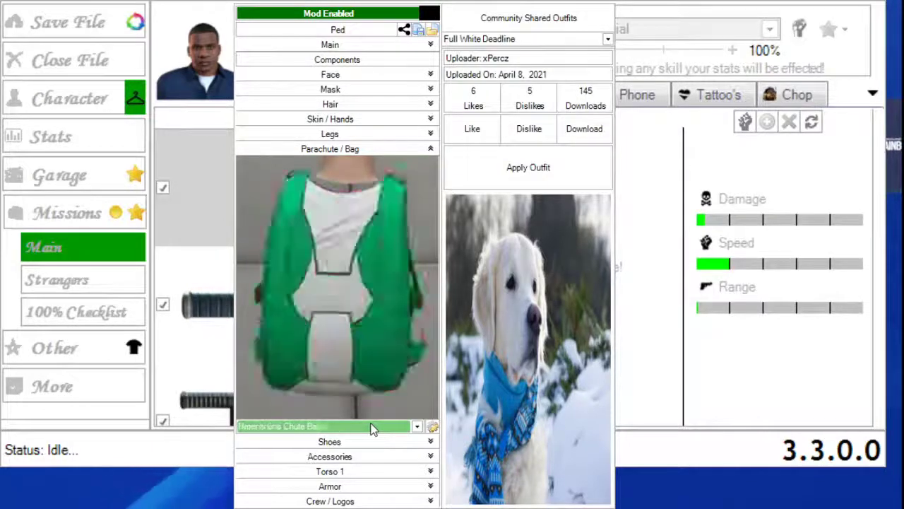
{"action": "scroll", "coordinate": [373, 428], "scroll_direction": "down", "scroll_amount": 1}
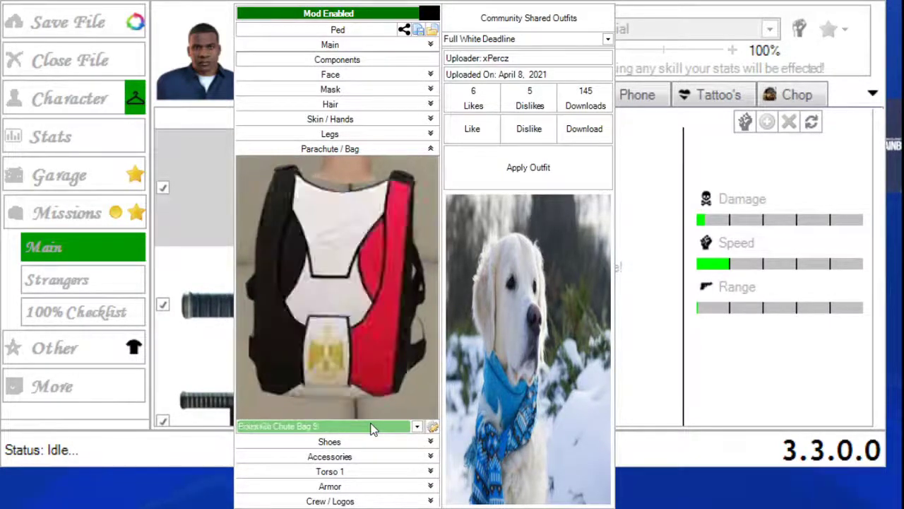
{"action": "scroll", "coordinate": [372, 429], "scroll_direction": "down", "scroll_amount": 1}
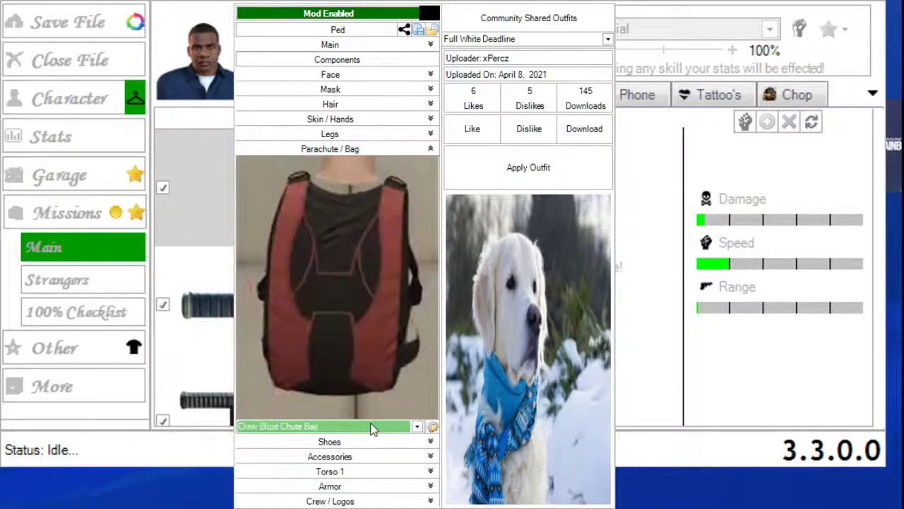
{"action": "scroll", "coordinate": [373, 429], "scroll_direction": "down", "scroll_amount": 4}
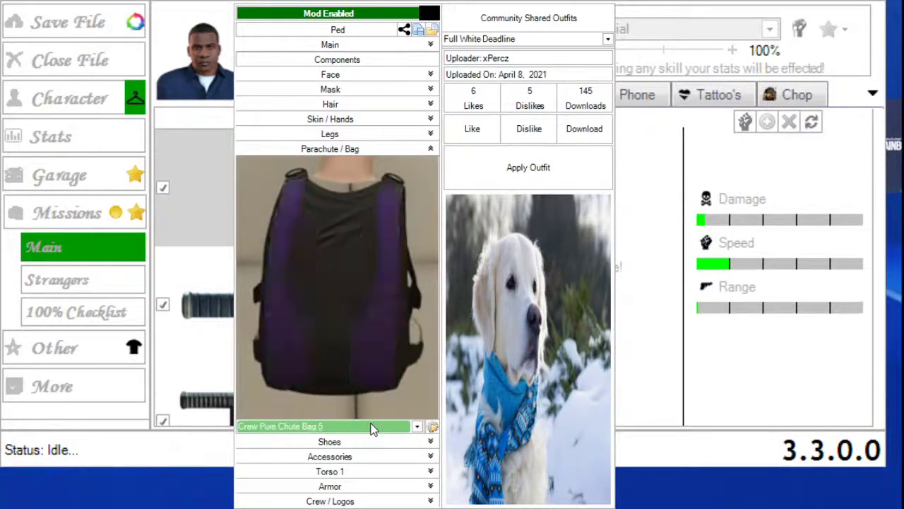
{"action": "scroll", "coordinate": [373, 429], "scroll_direction": "down", "scroll_amount": 4}
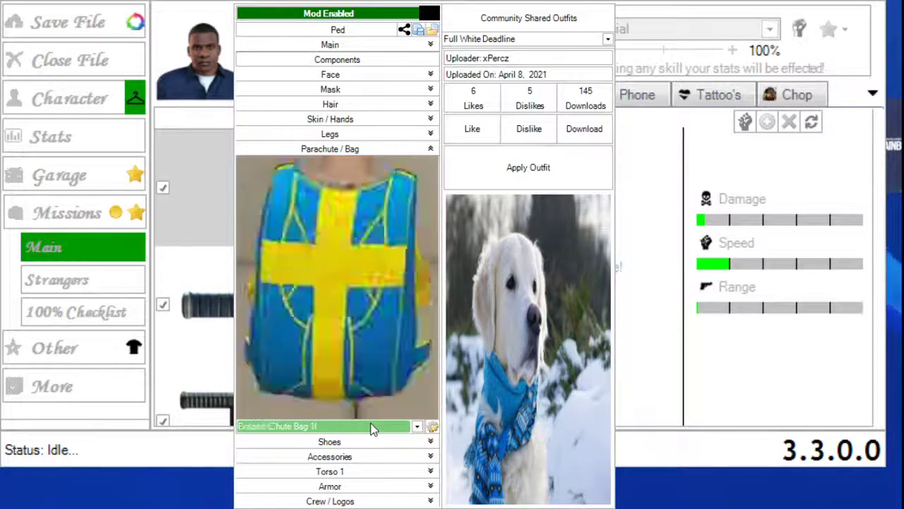
{"action": "scroll", "coordinate": [373, 429], "scroll_direction": "down", "scroll_amount": 1}
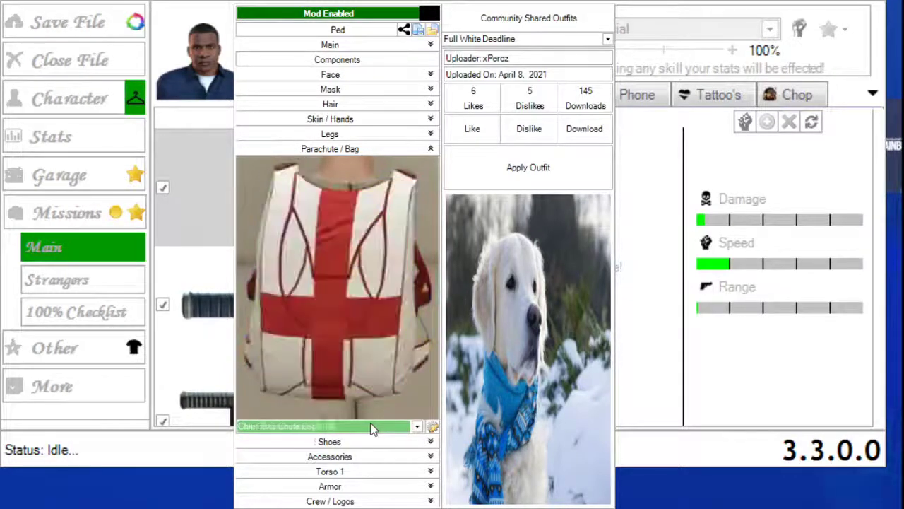
Compare the Duffle Bag and Parachutes variants offered for the Parachute / Bag component
{"action": "scroll", "coordinate": [373, 429], "scroll_direction": "down", "scroll_amount": 1}
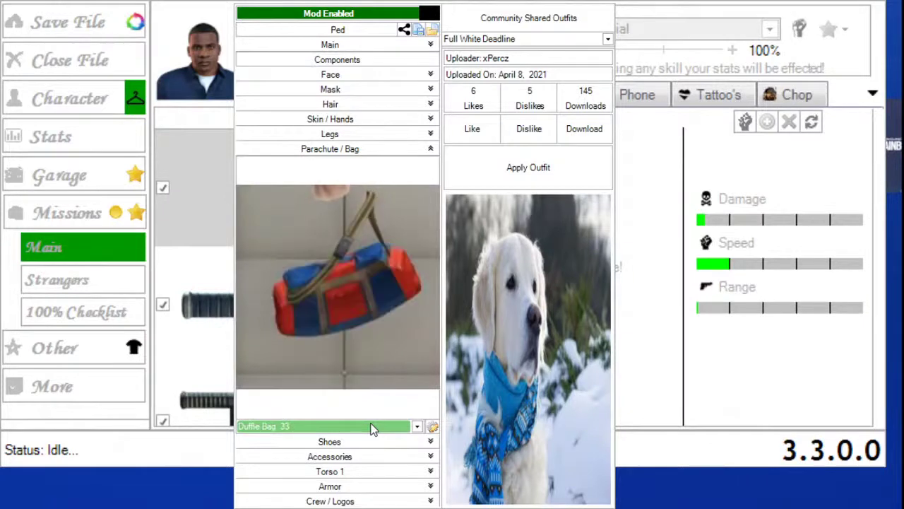
{"action": "scroll", "coordinate": [372, 428], "scroll_direction": "down", "scroll_amount": 6}
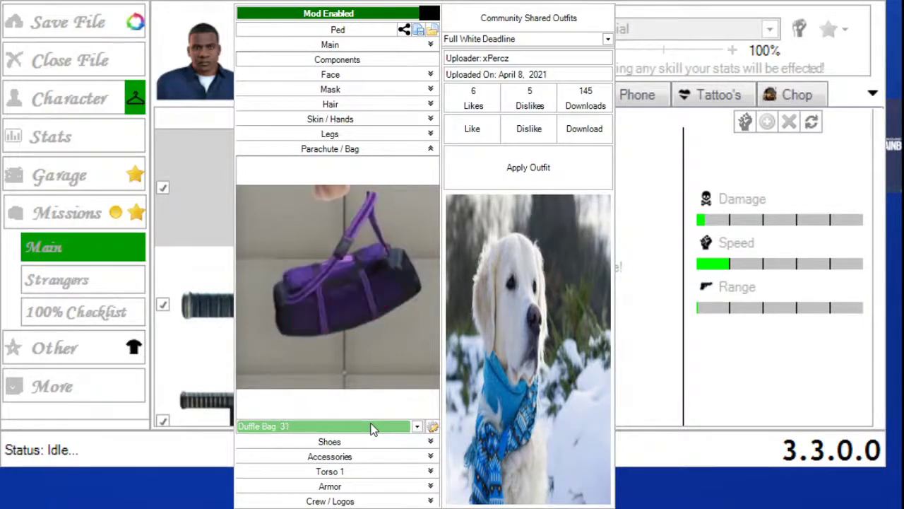
{"action": "scroll", "coordinate": [373, 428], "scroll_direction": "down", "scroll_amount": 8}
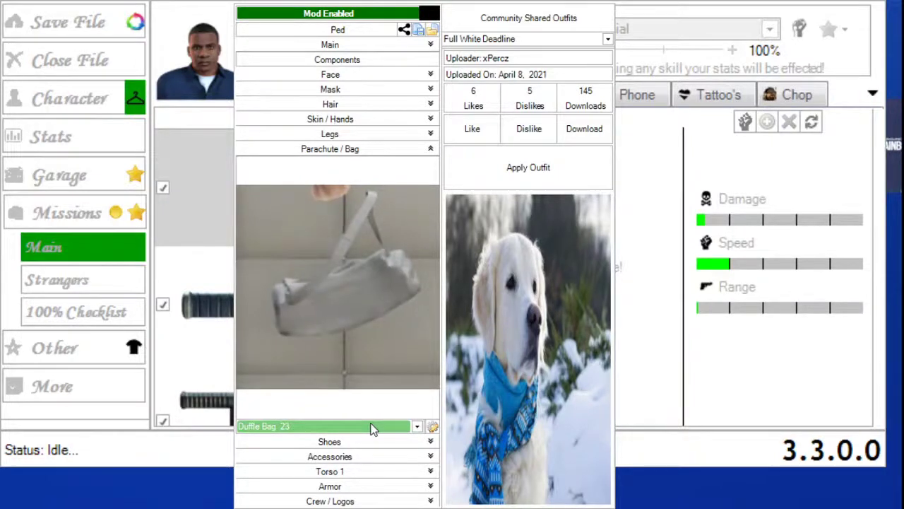
{"action": "scroll", "coordinate": [372, 428], "scroll_direction": "up", "scroll_amount": 12}
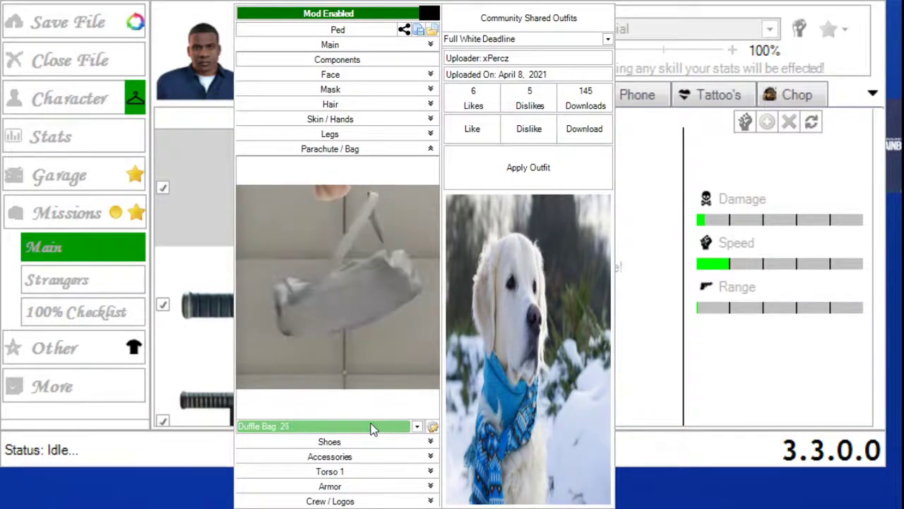
{"action": "scroll", "coordinate": [372, 428], "scroll_direction": "up", "scroll_amount": 9}
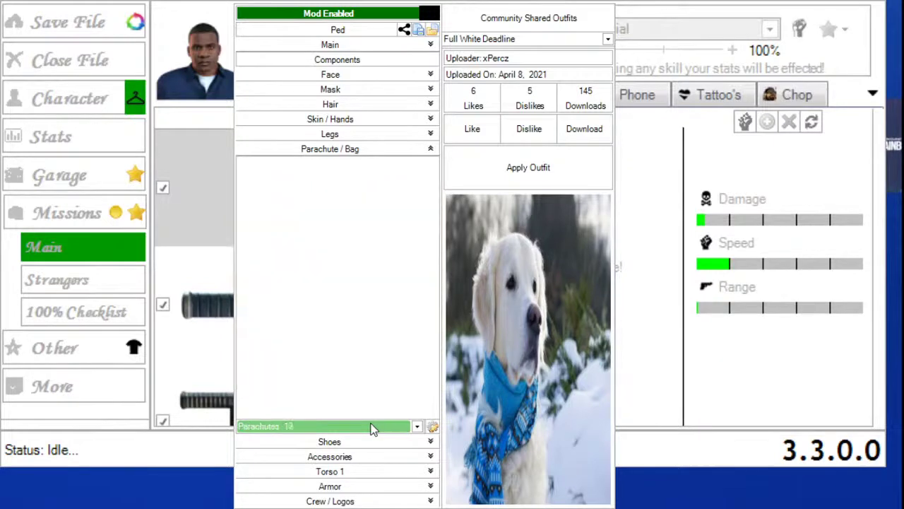
{"action": "scroll", "coordinate": [372, 428], "scroll_direction": "down", "scroll_amount": 4}
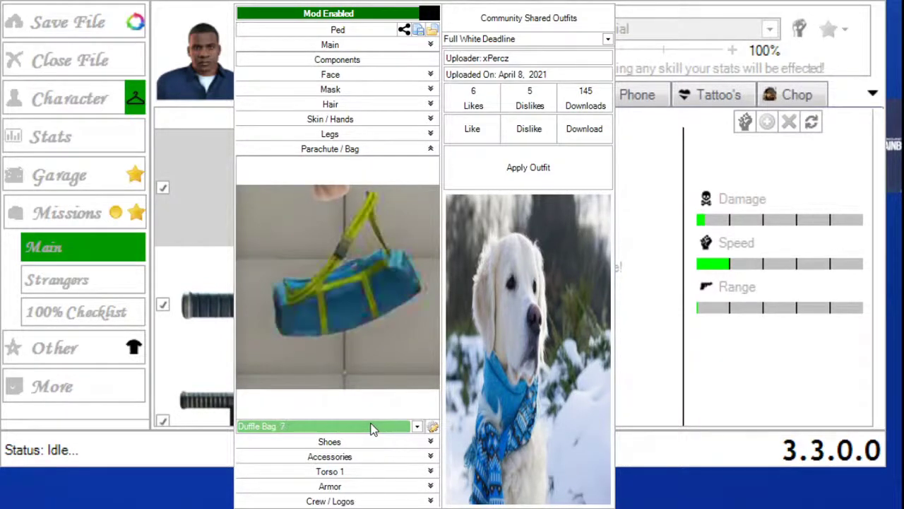
{"action": "scroll", "coordinate": [373, 428], "scroll_direction": "down", "scroll_amount": 4}
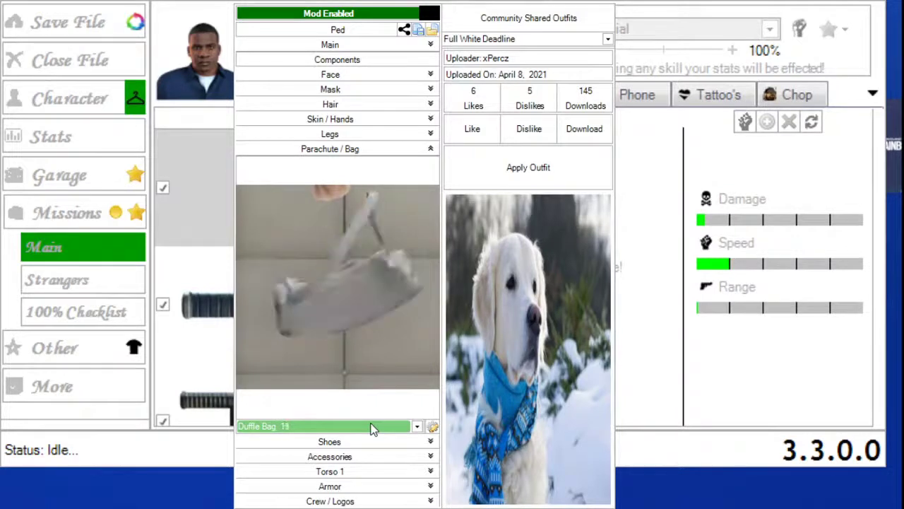
{"action": "scroll", "coordinate": [372, 429], "scroll_direction": "down", "scroll_amount": 12}
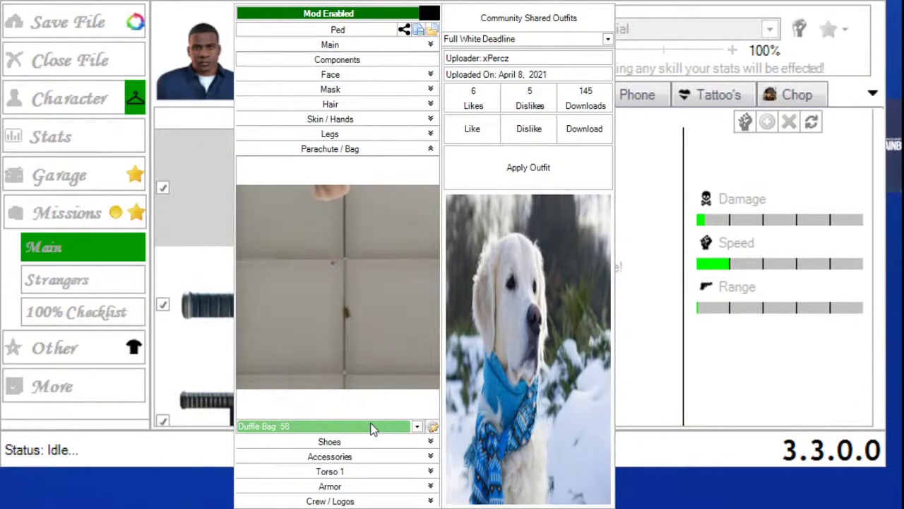
Set the Parachute / Bag component to Duffel Bags 23, the white multicolour-patterned bag with tan straps
{"action": "scroll", "coordinate": [372, 429], "scroll_direction": "down", "scroll_amount": 5}
{"action": "scroll", "coordinate": [372, 428], "scroll_direction": "down", "scroll_amount": 10}
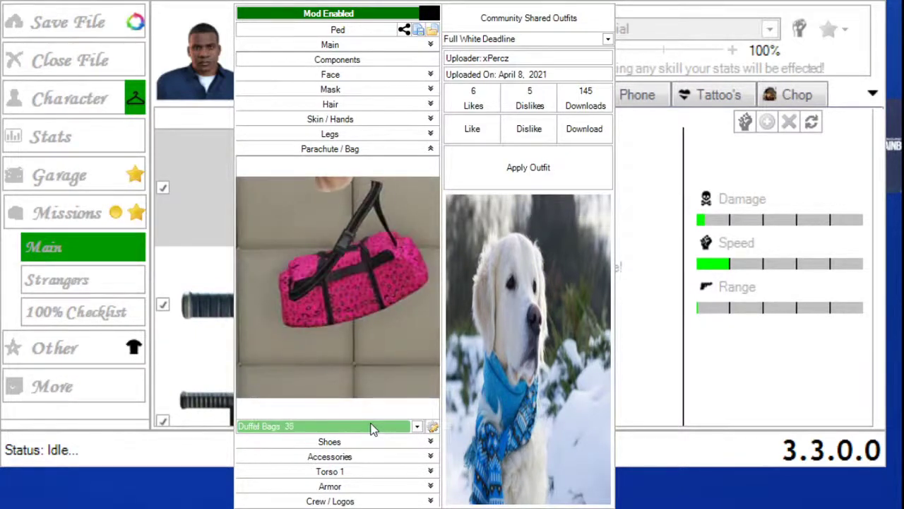
{"action": "scroll", "coordinate": [372, 428], "scroll_direction": "down", "scroll_amount": 8}
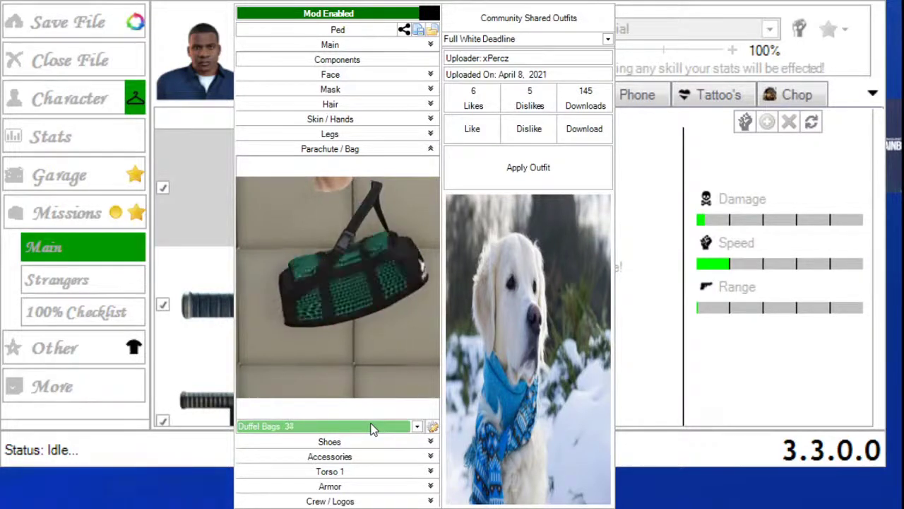
{"action": "scroll", "coordinate": [373, 428], "scroll_direction": "down", "scroll_amount": 1}
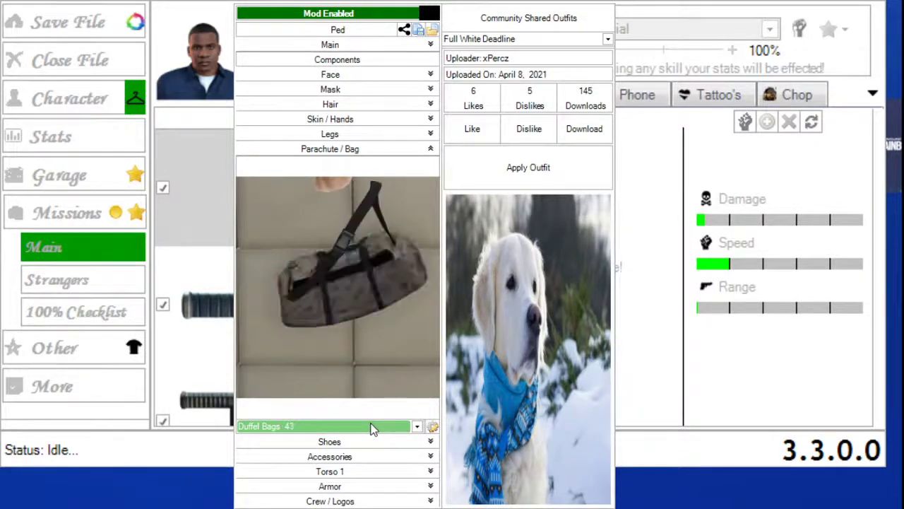
{"action": "scroll", "coordinate": [372, 428], "scroll_direction": "down", "scroll_amount": 4}
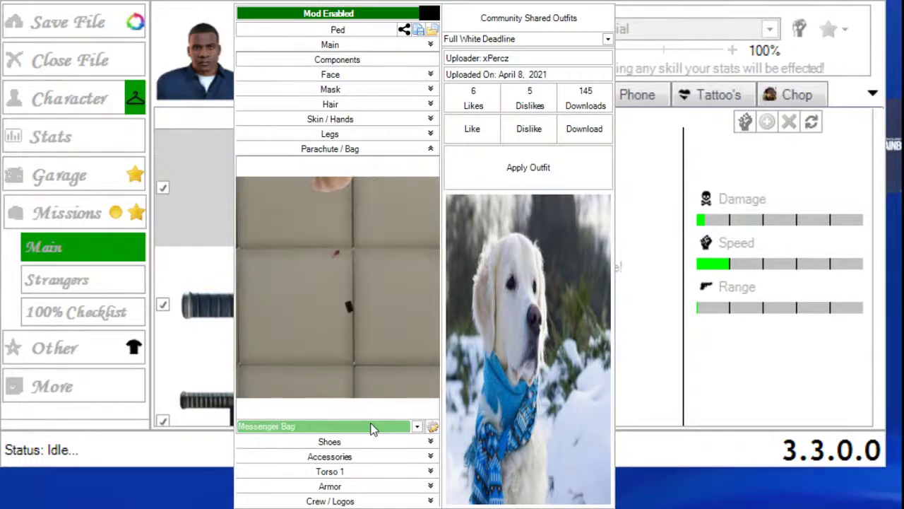
{"action": "scroll", "coordinate": [373, 428], "scroll_direction": "up", "scroll_amount": 1}
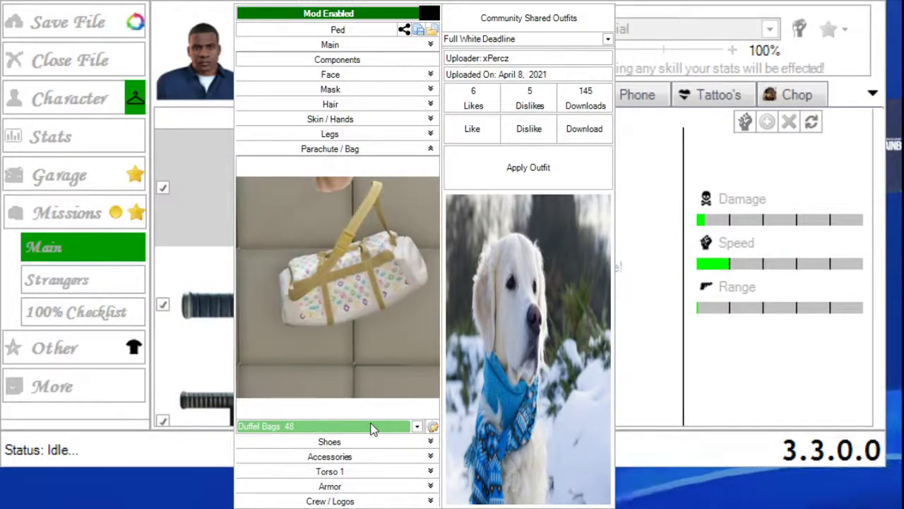
{"action": "scroll", "coordinate": [372, 428], "scroll_direction": "up", "scroll_amount": 5}
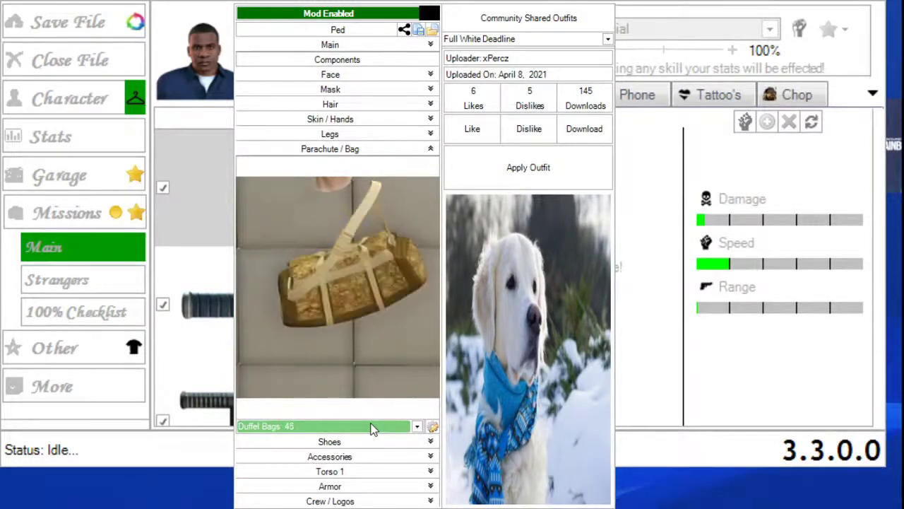
{"action": "scroll", "coordinate": [372, 428], "scroll_direction": "up", "scroll_amount": 11}
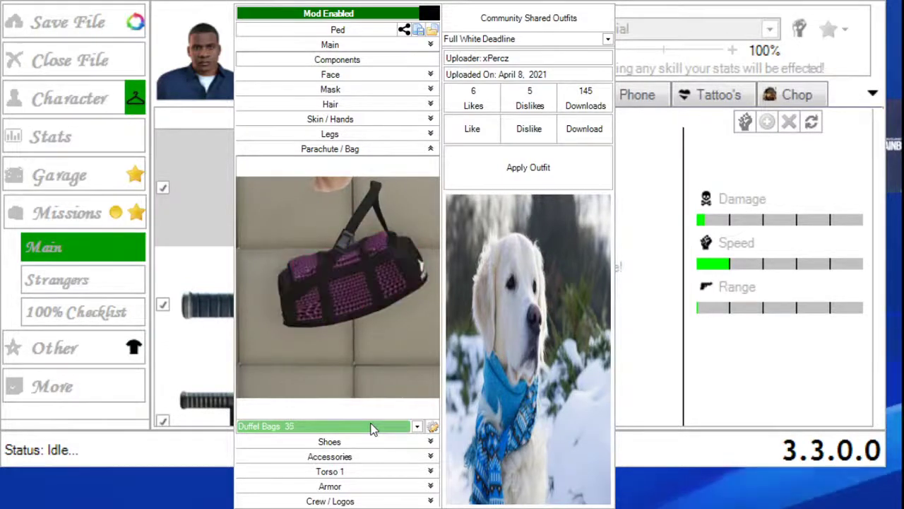
{"action": "scroll", "coordinate": [372, 428], "scroll_direction": "up", "scroll_amount": 9}
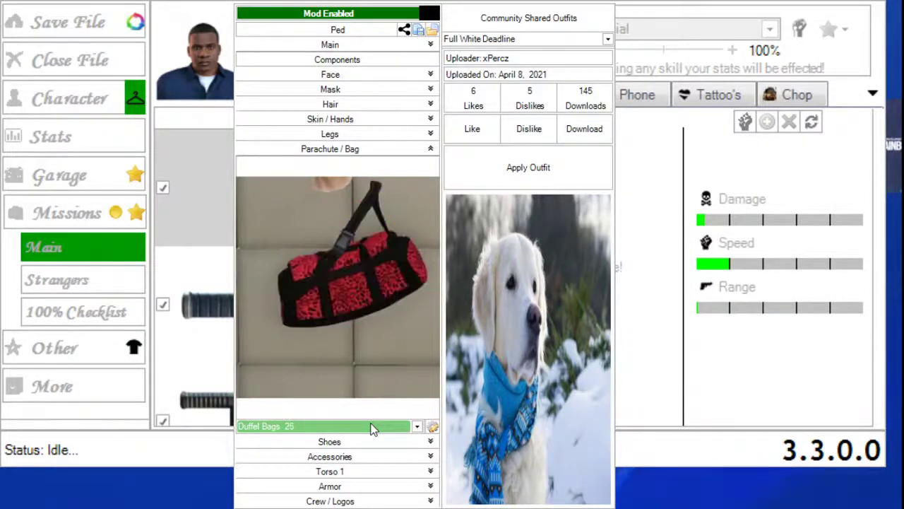
{"action": "scroll", "coordinate": [372, 428], "scroll_direction": "up", "scroll_amount": 4}
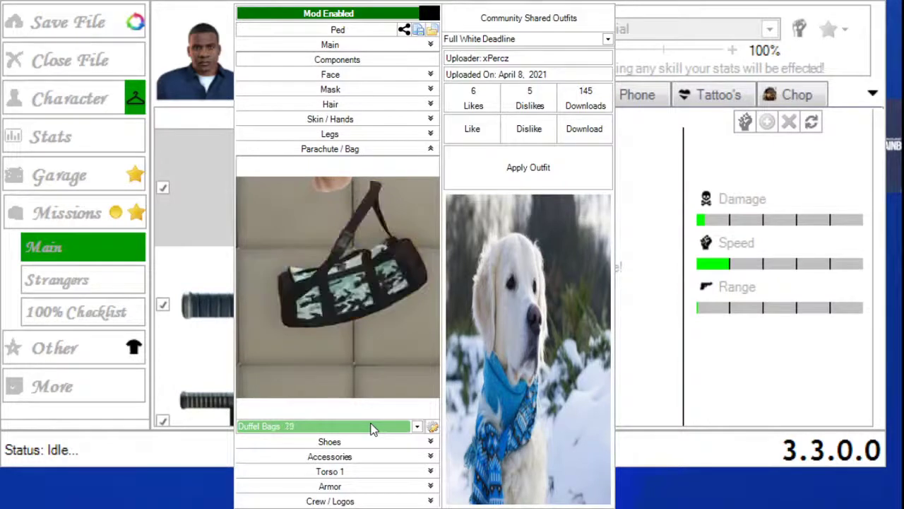
{"action": "scroll", "coordinate": [372, 428], "scroll_direction": "up", "scroll_amount": 6}
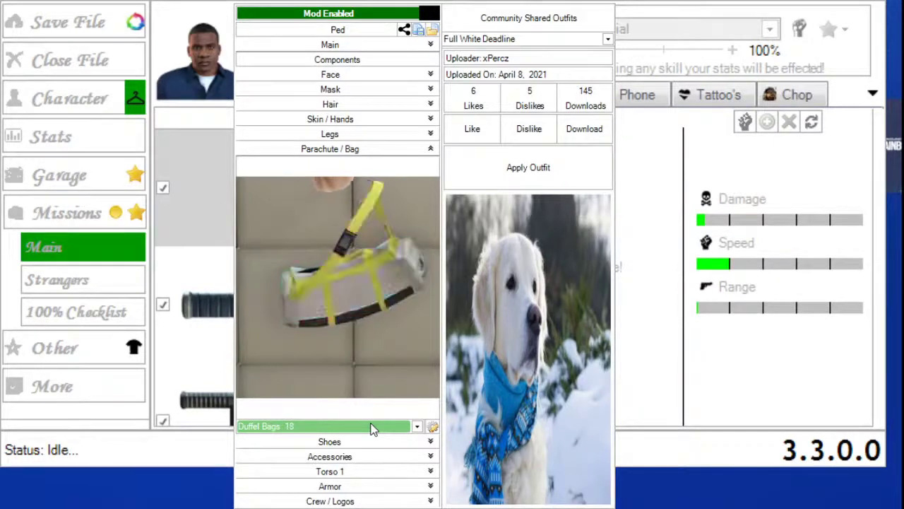
{"action": "scroll", "coordinate": [372, 428], "scroll_direction": "up", "scroll_amount": 5}
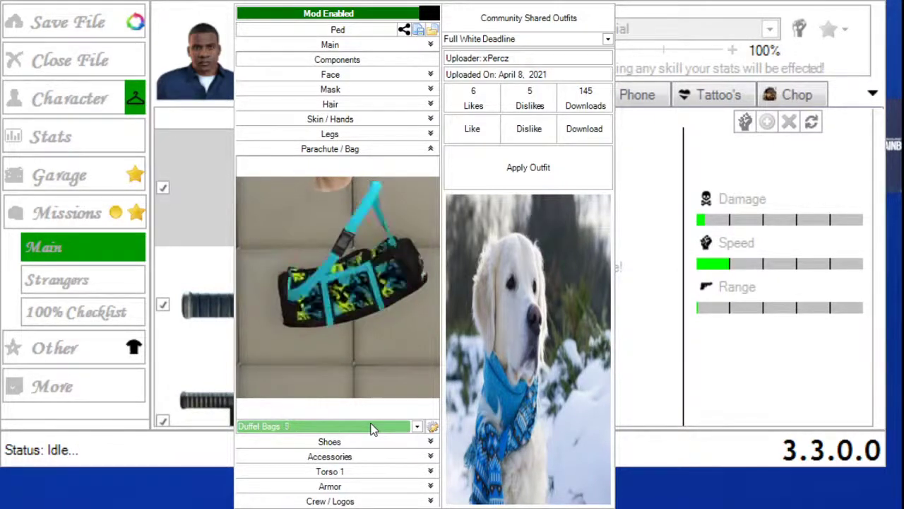
{"action": "scroll", "coordinate": [372, 428], "scroll_direction": "down", "scroll_amount": 8}
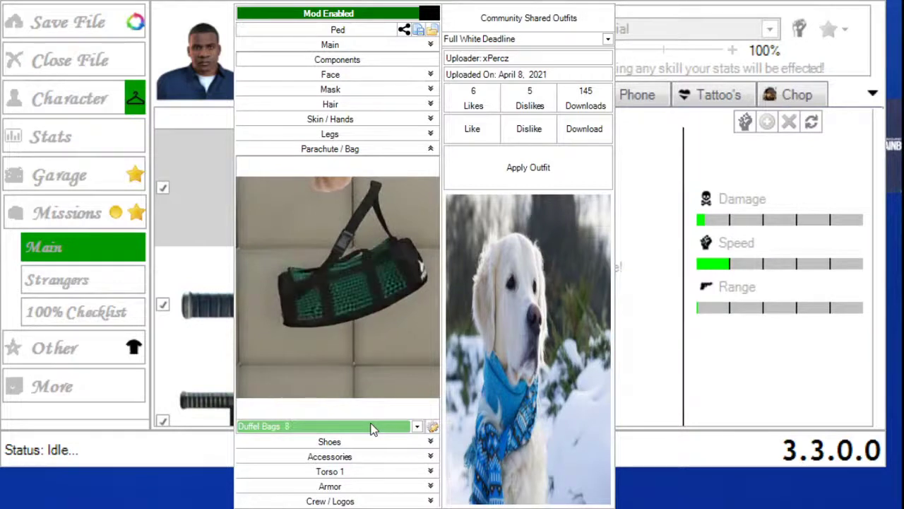
{"action": "scroll", "coordinate": [373, 428], "scroll_direction": "down", "scroll_amount": 2}
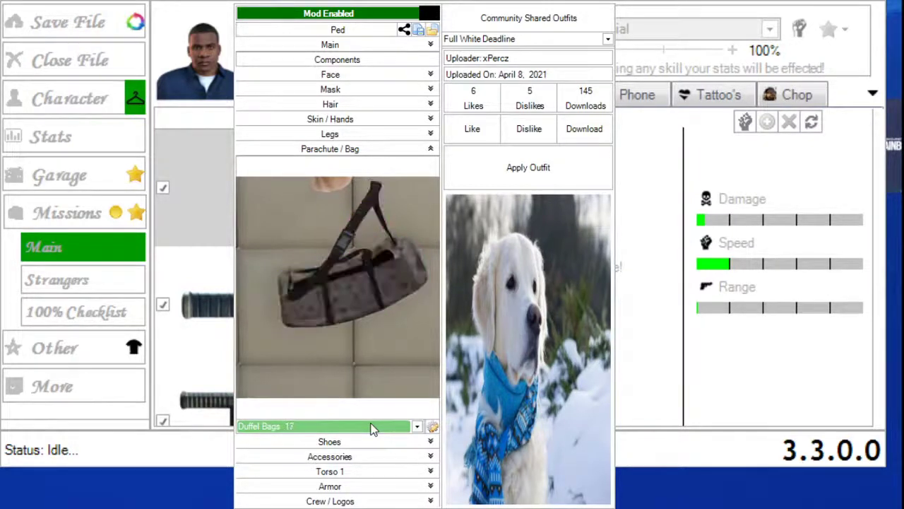
{"action": "scroll", "coordinate": [372, 428], "scroll_direction": "down", "scroll_amount": 5}
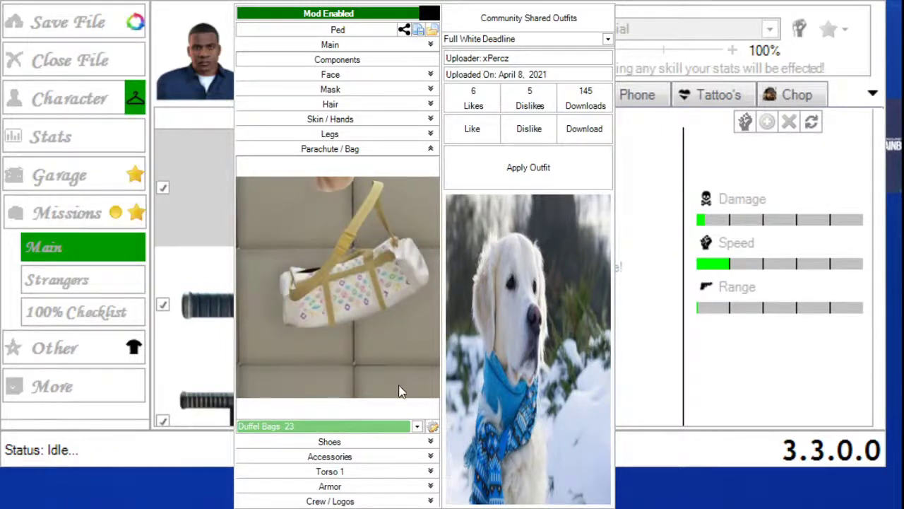
Apply Duffel Bags 23 to the Parachute / Bag component, and check the chosen Legs and bag designs
{"action": "left_click", "coordinate": [431, 426]}
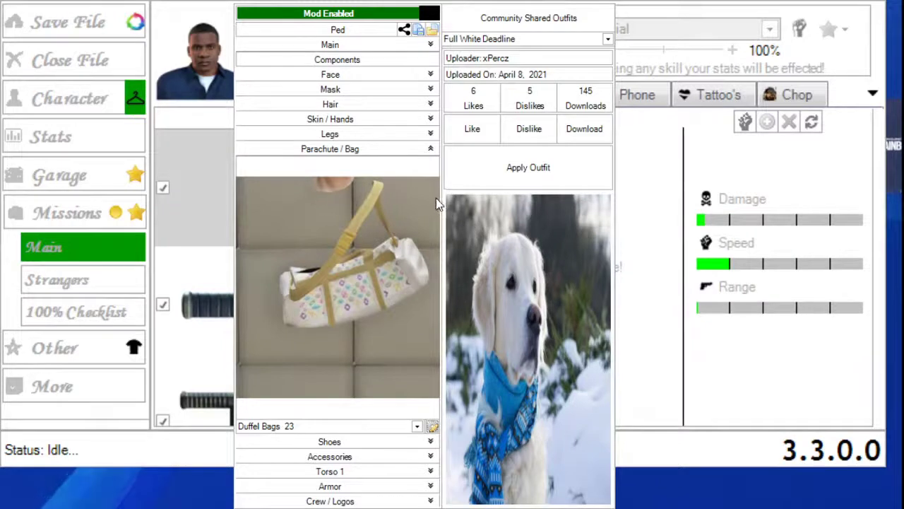
{"action": "left_click", "coordinate": [430, 148]}
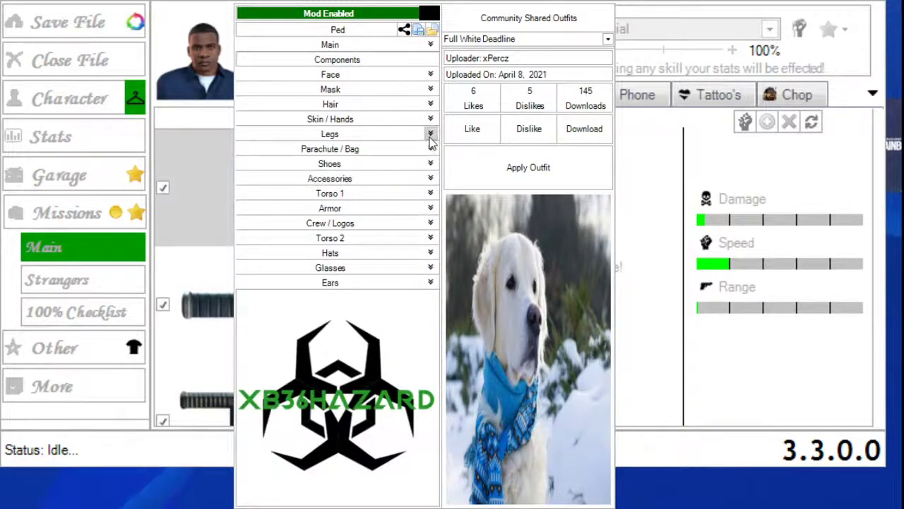
{"action": "left_click", "coordinate": [430, 134]}
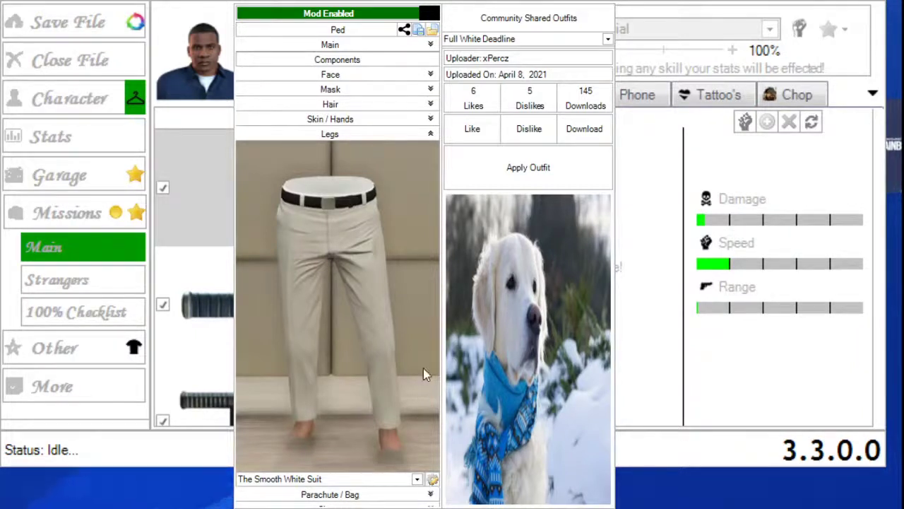
{"action": "left_click", "coordinate": [430, 133]}
{"action": "left_click", "coordinate": [430, 149]}
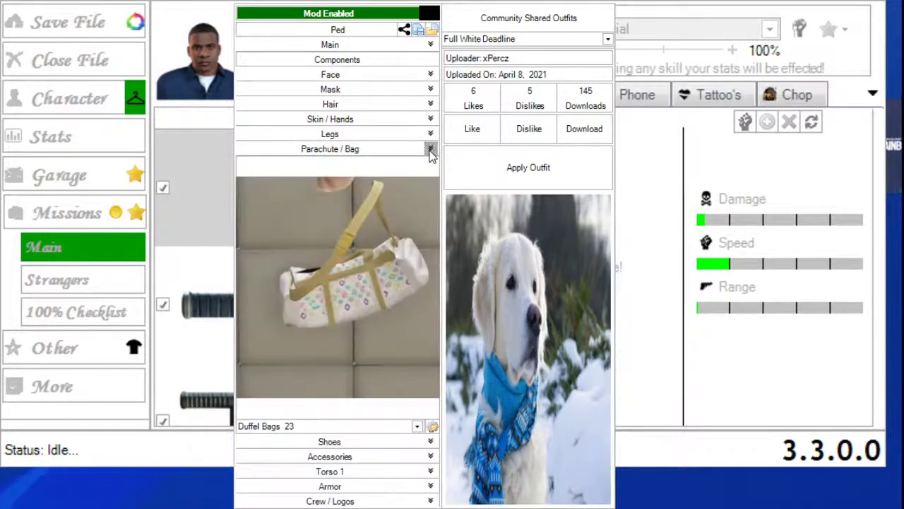
{"action": "left_click", "coordinate": [430, 149]}
Set the Shoes component to 0 28, the plain black shoes, and apply it
{"action": "left_click", "coordinate": [430, 163]}
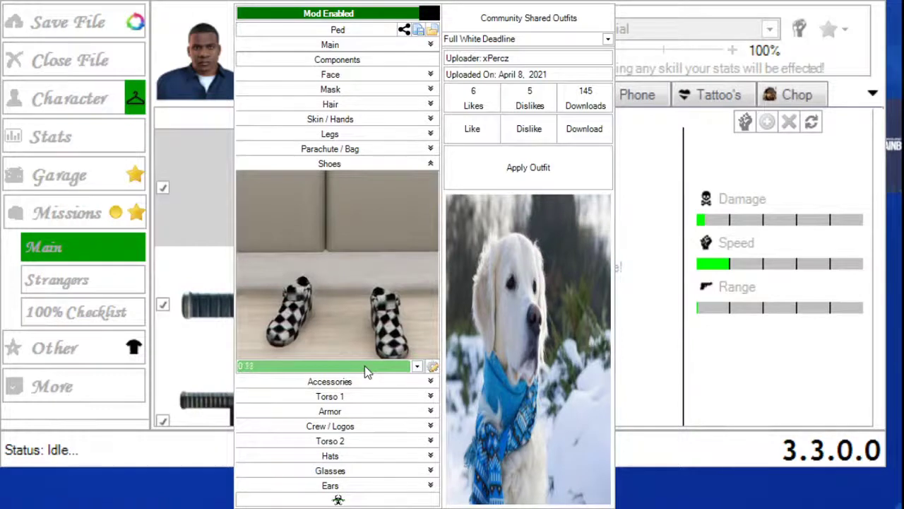
{"action": "scroll", "coordinate": [364, 365], "scroll_direction": "down", "scroll_amount": 11}
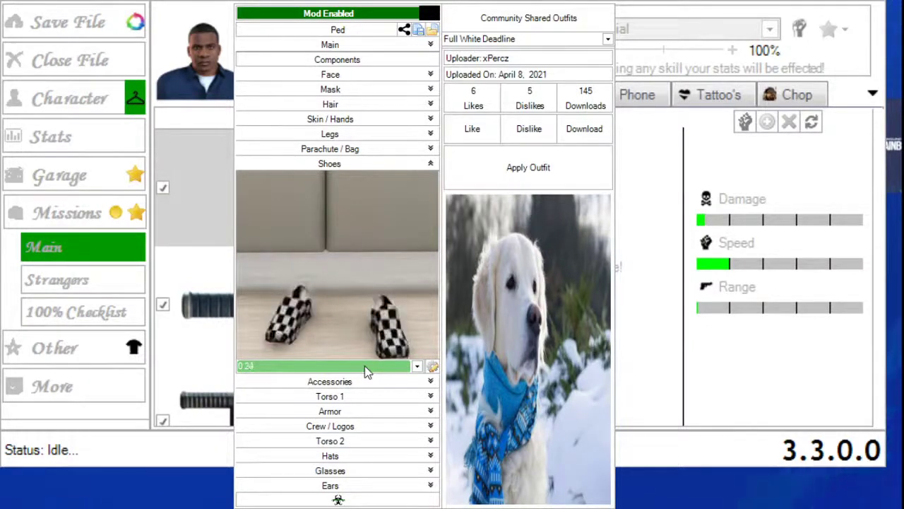
{"action": "scroll", "coordinate": [364, 365], "scroll_direction": "down", "scroll_amount": 20}
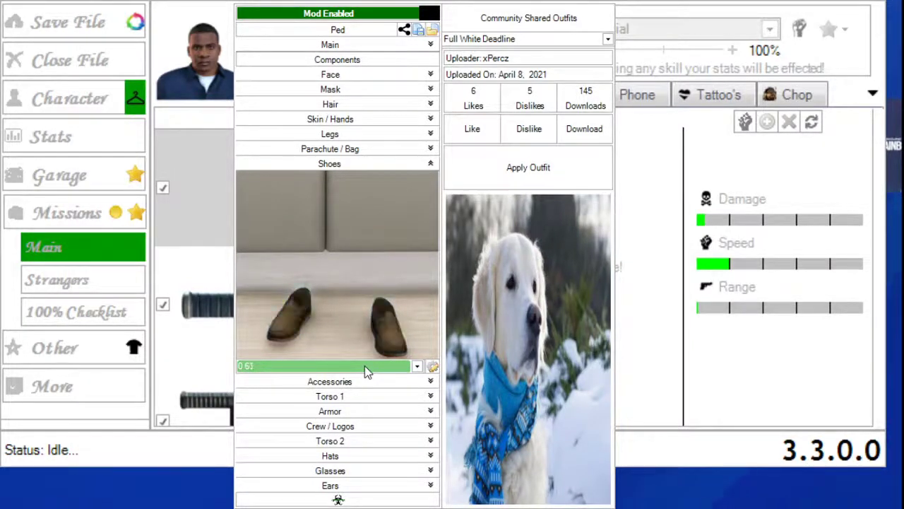
{"action": "scroll", "coordinate": [364, 365], "scroll_direction": "up", "scroll_amount": 11}
{"action": "scroll", "coordinate": [365, 366], "scroll_direction": "down", "scroll_amount": 20}
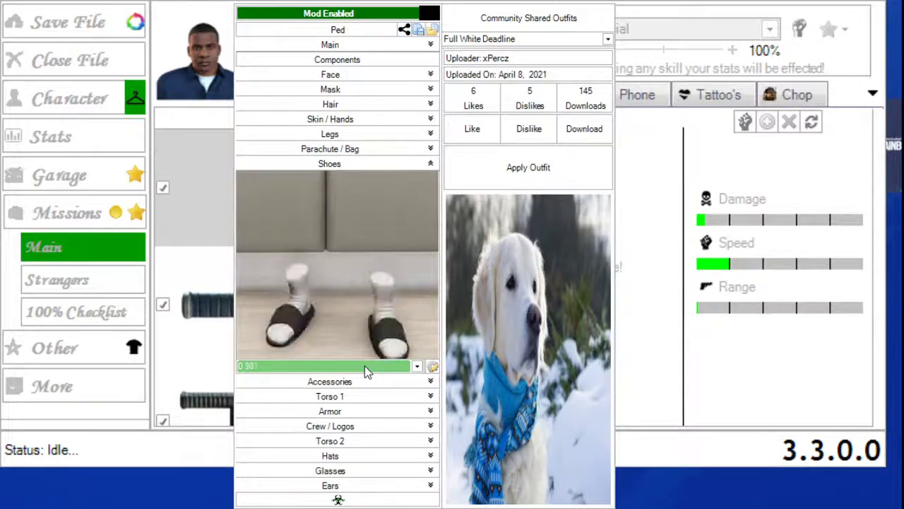
{"action": "scroll", "coordinate": [364, 366], "scroll_direction": "down", "scroll_amount": 14}
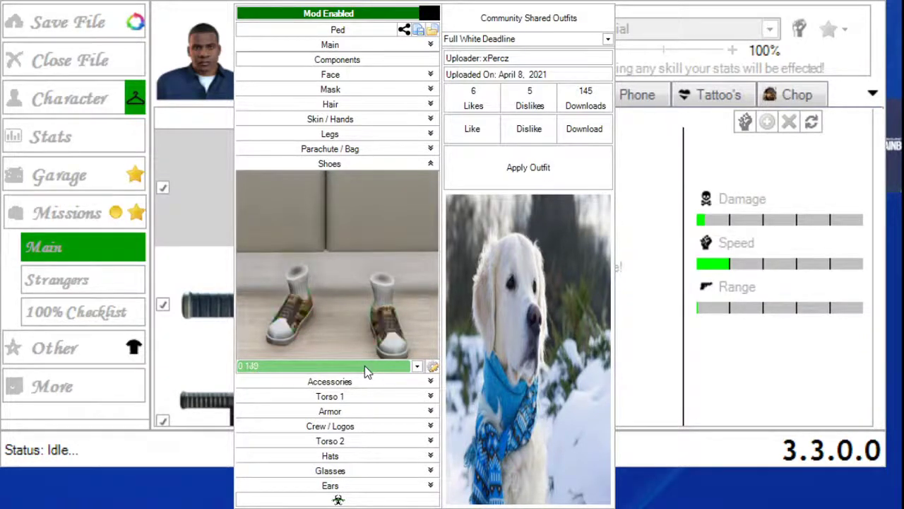
{"action": "scroll", "coordinate": [364, 365], "scroll_direction": "down", "scroll_amount": 14}
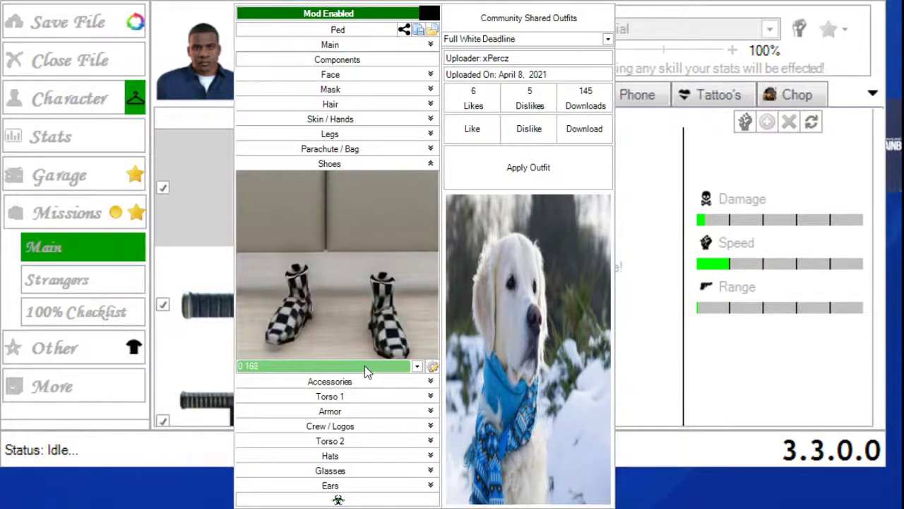
{"action": "scroll", "coordinate": [364, 365], "scroll_direction": "down", "scroll_amount": 1}
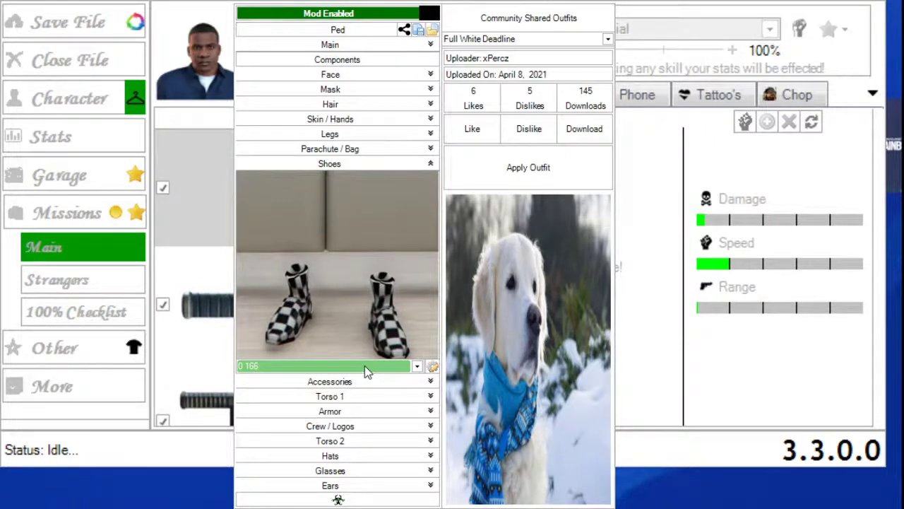
{"action": "scroll", "coordinate": [365, 365], "scroll_direction": "down", "scroll_amount": 20}
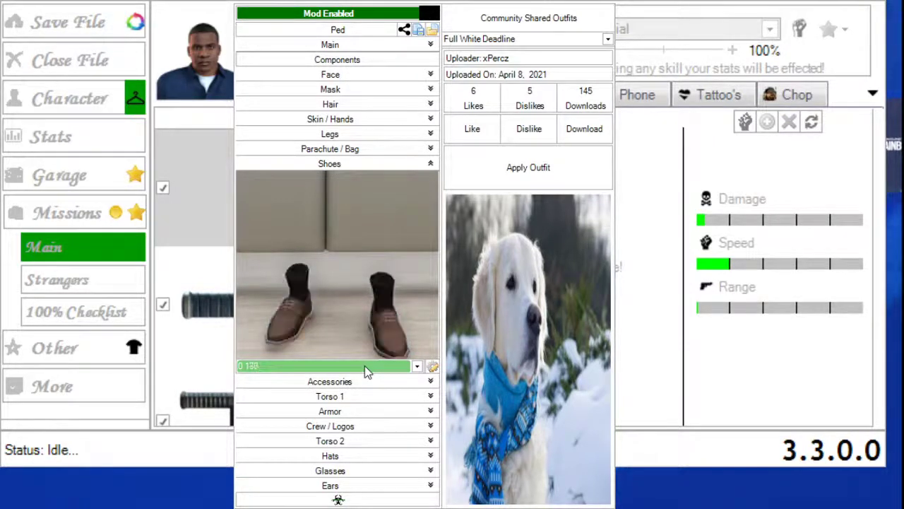
{"action": "scroll", "coordinate": [365, 365], "scroll_direction": "down", "scroll_amount": 8}
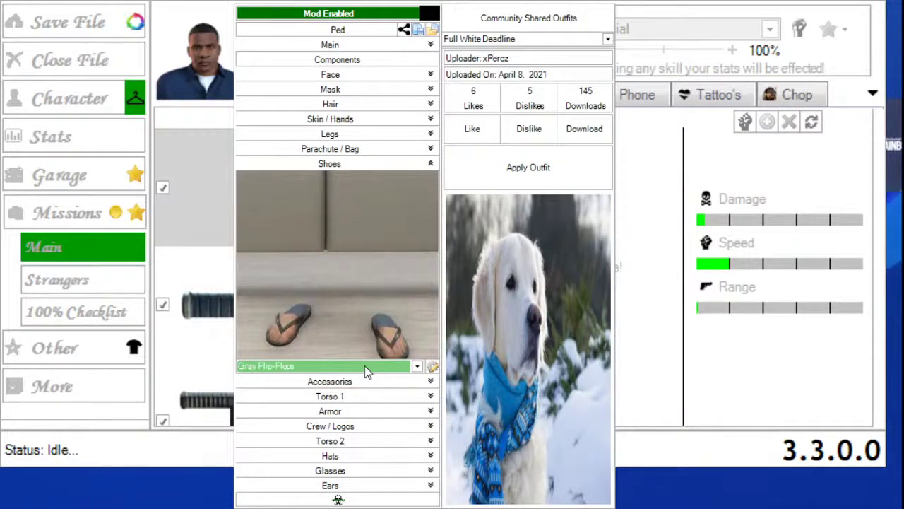
{"action": "scroll", "coordinate": [364, 366], "scroll_direction": "down", "scroll_amount": 5}
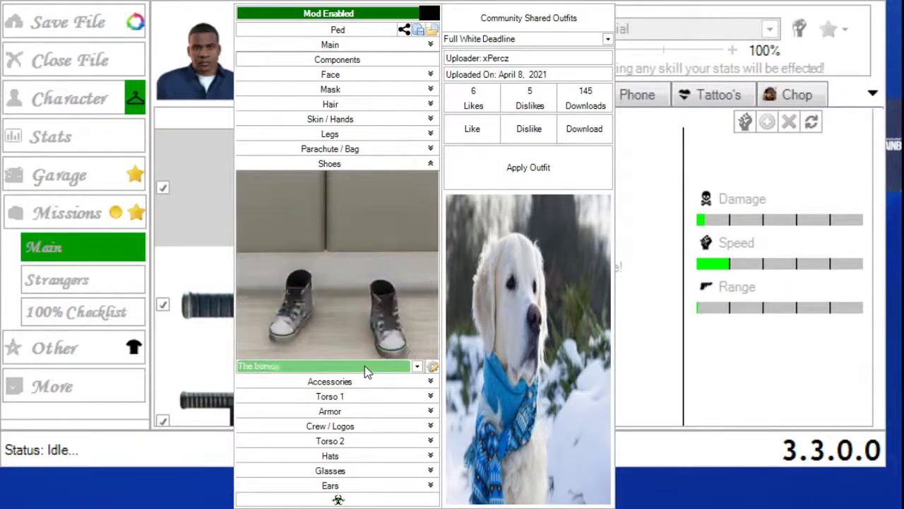
{"action": "scroll", "coordinate": [365, 365], "scroll_direction": "down", "scroll_amount": 3}
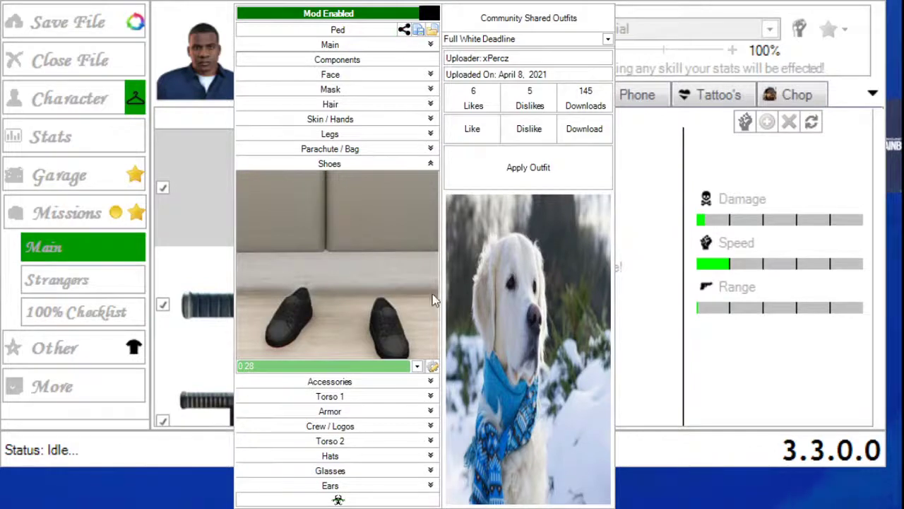
{"action": "left_click", "coordinate": [433, 366]}
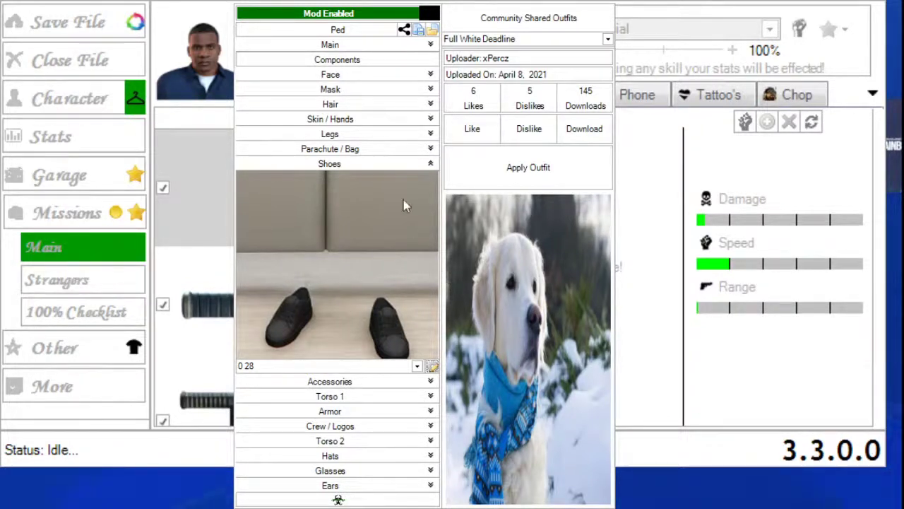
Review the outfit's Legs, Parachute / Bag, Shoes and Accessories components
{"action": "left_click", "coordinate": [429, 135]}
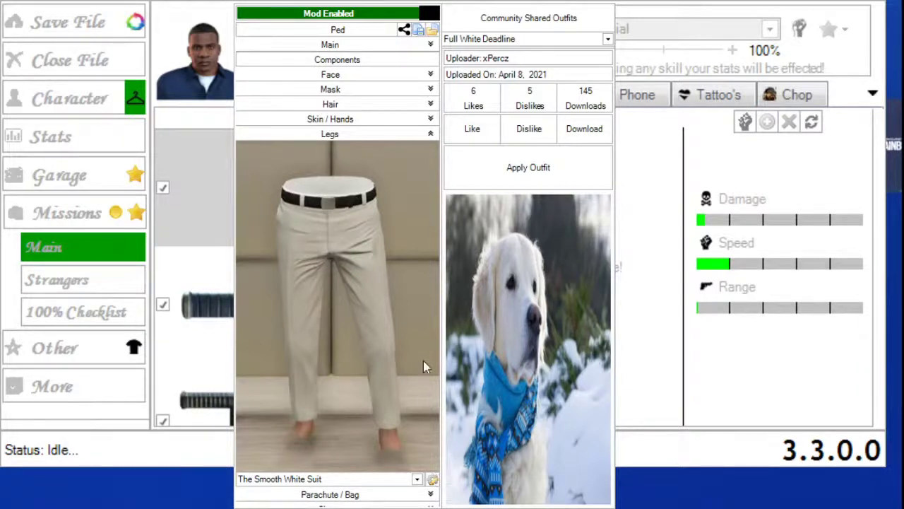
{"action": "left_click", "coordinate": [430, 133]}
{"action": "left_click", "coordinate": [430, 148]}
{"action": "left_click", "coordinate": [430, 148]}
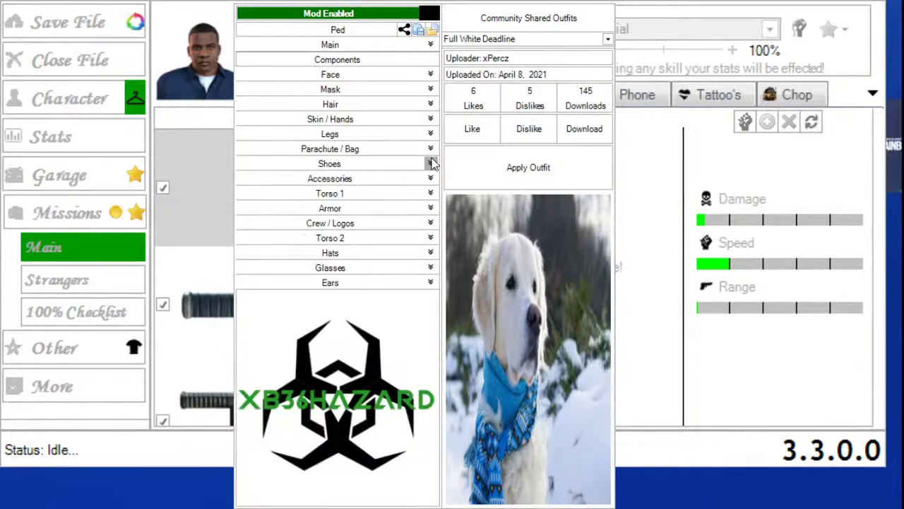
{"action": "left_click", "coordinate": [430, 163]}
{"action": "left_click", "coordinate": [431, 163]}
{"action": "left_click", "coordinate": [431, 178]}
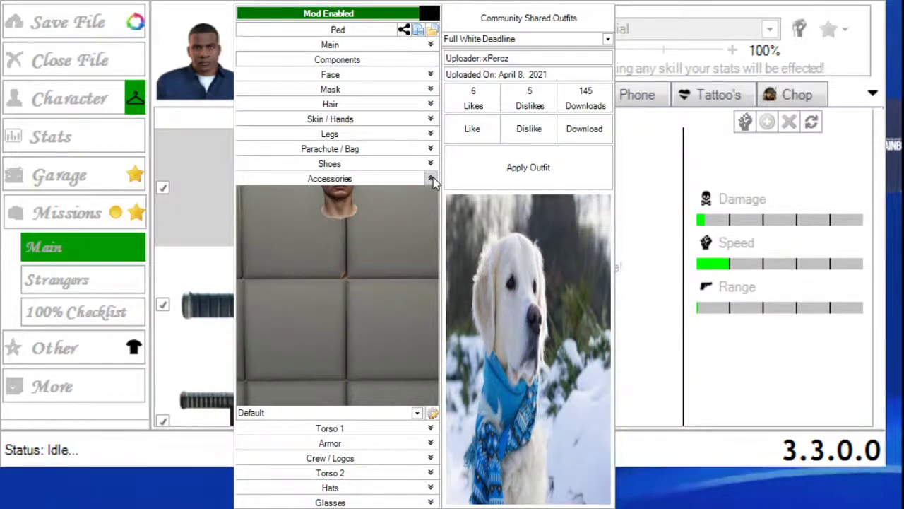
{"action": "left_click", "coordinate": [431, 179]}
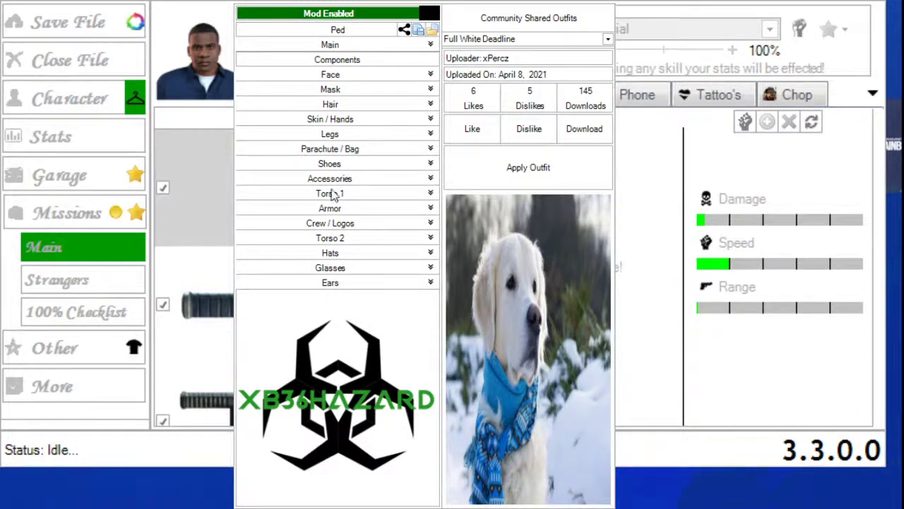
{"action": "left_click", "coordinate": [431, 178]}
{"action": "left_click", "coordinate": [430, 179]}
{"action": "left_click", "coordinate": [431, 179]}
{"action": "left_click", "coordinate": [430, 178]}
Browse the Torso 1 component's variants, including T-Shirt accs 153
{"action": "left_click", "coordinate": [431, 194]}
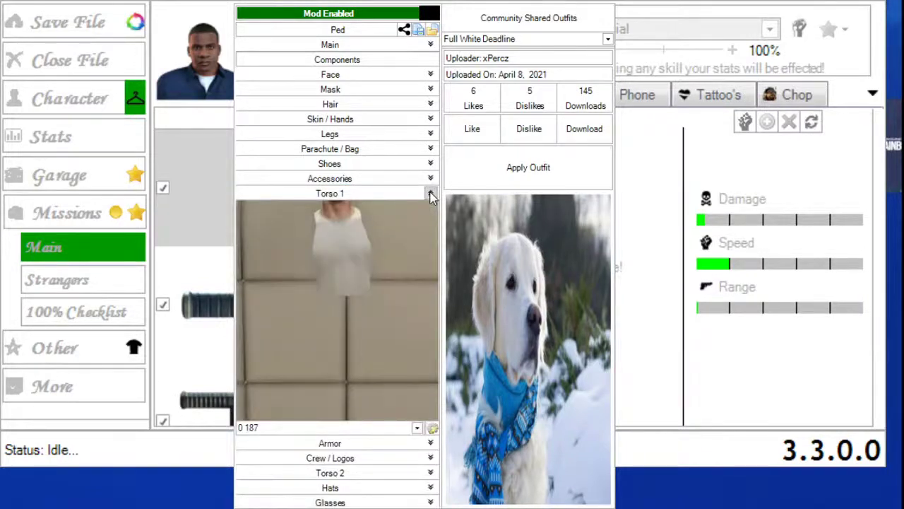
{"action": "left_click", "coordinate": [403, 428]}
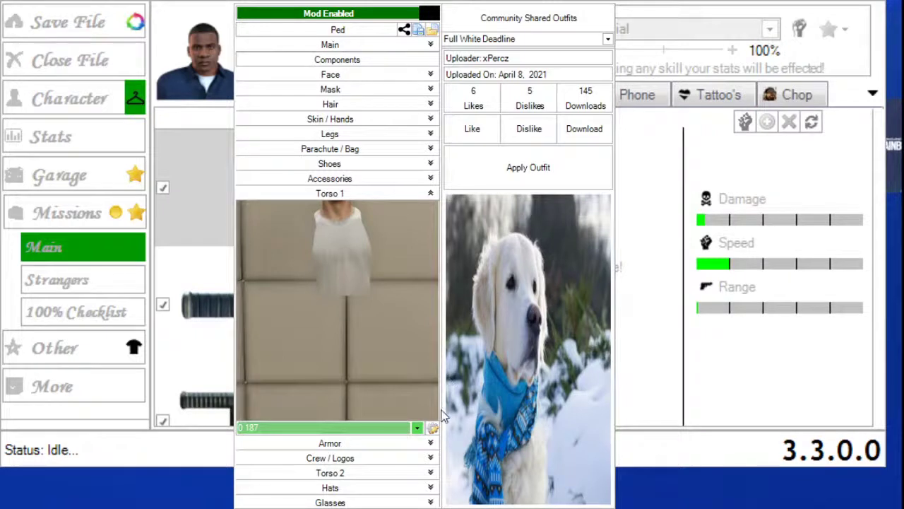
{"action": "key", "text": "Down"}
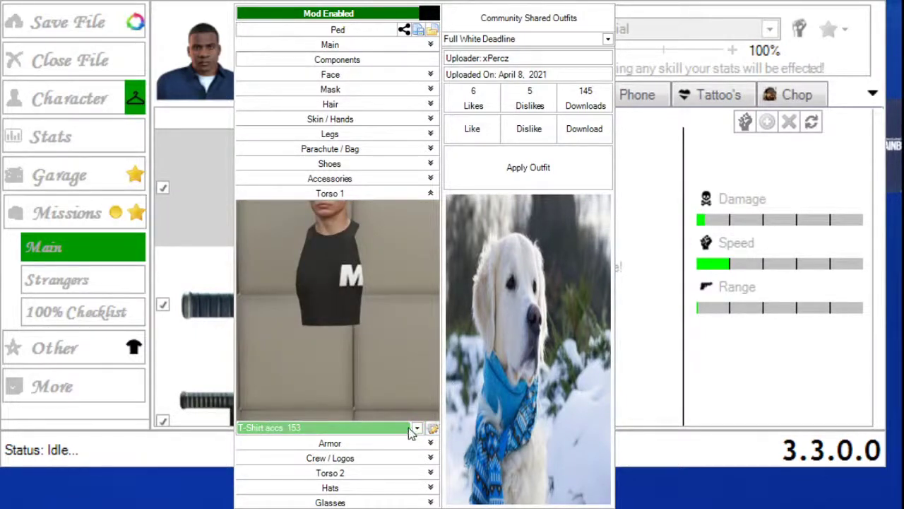
Set the Torso 2 component to Rockstar Studio Colors Sweater, the white one with multicolour lettering on the sleeve, and apply it
{"action": "left_click", "coordinate": [428, 472]}
{"action": "left_click", "coordinate": [414, 472]}
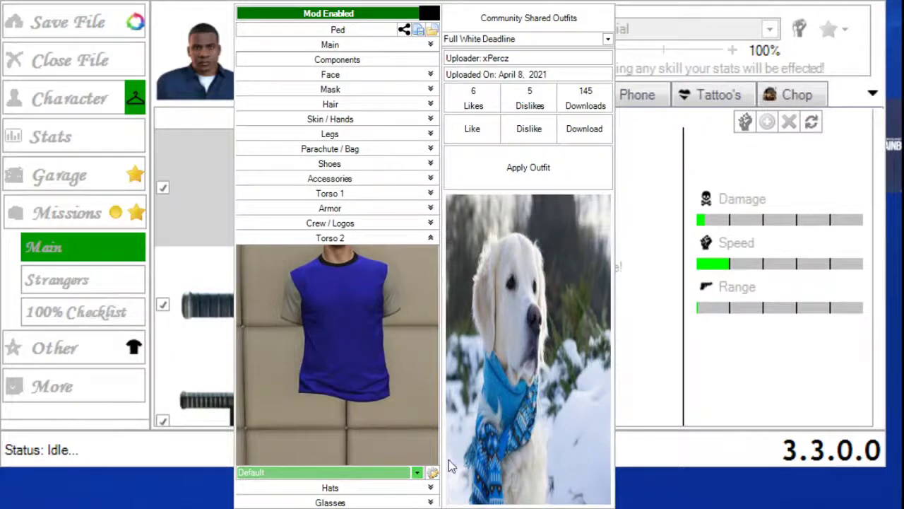
{"action": "key", "text": "Down"}
{"action": "key", "text": "Down"}
{"action": "key", "text": "Down"}
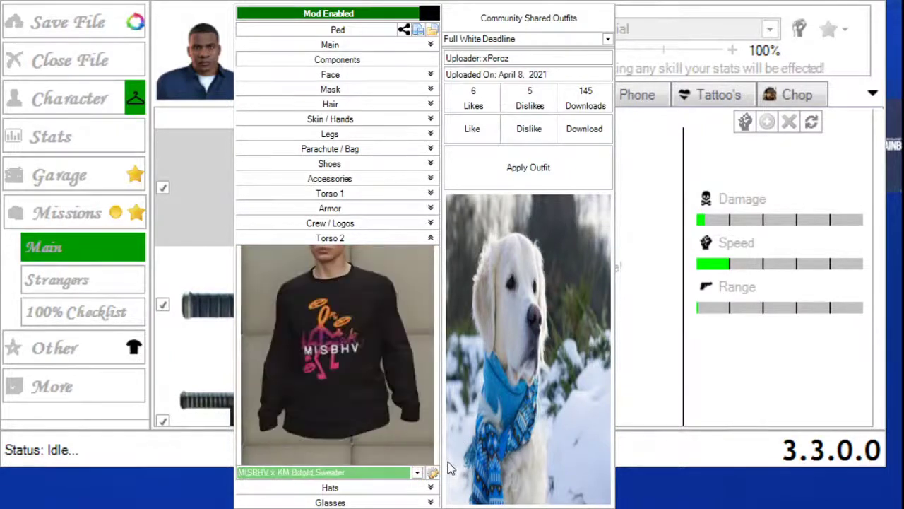
{"action": "key", "text": "Down"}
{"action": "key", "text": "Down"}
{"action": "key", "text": "Down"}
{"action": "key", "text": "Down"}
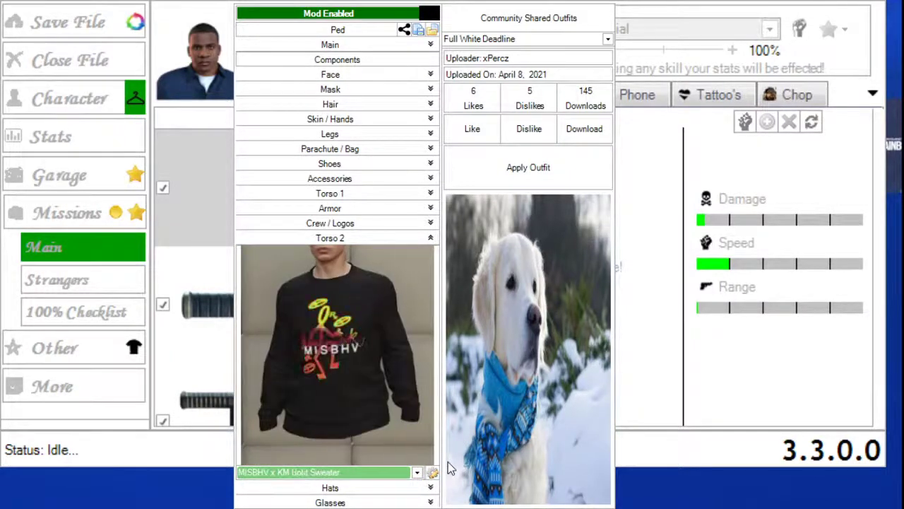
{"action": "key", "text": "Down"}
{"action": "key", "text": "Down"}
{"action": "key", "text": "Down"}
{"action": "key", "text": "Down"}
{"action": "key", "text": "Down"}
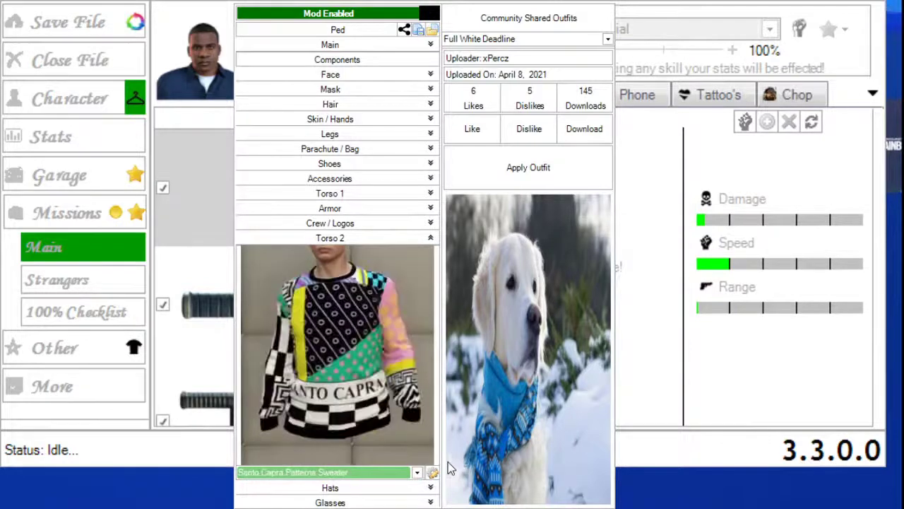
{"action": "key", "text": "Down"}
{"action": "key", "text": "Down"}
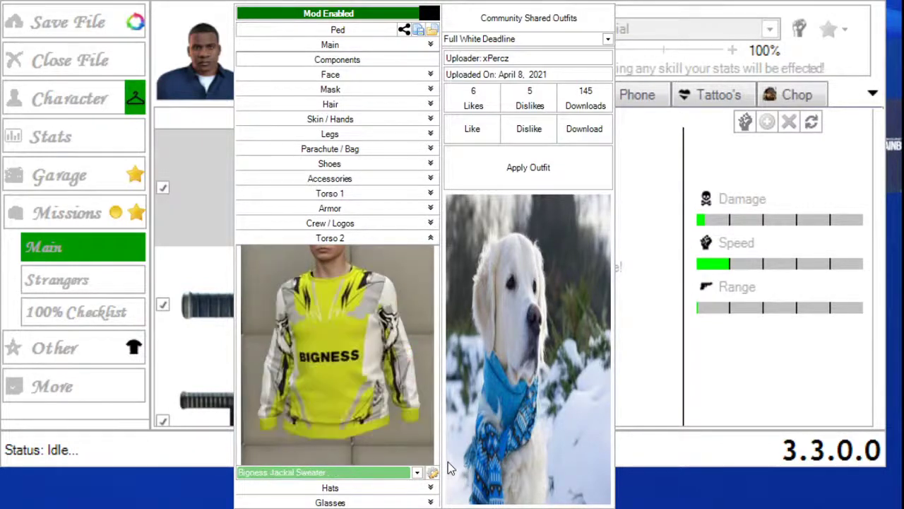
{"action": "key", "text": "Down"}
{"action": "key", "text": "Down"}
{"action": "key", "text": "Down"}
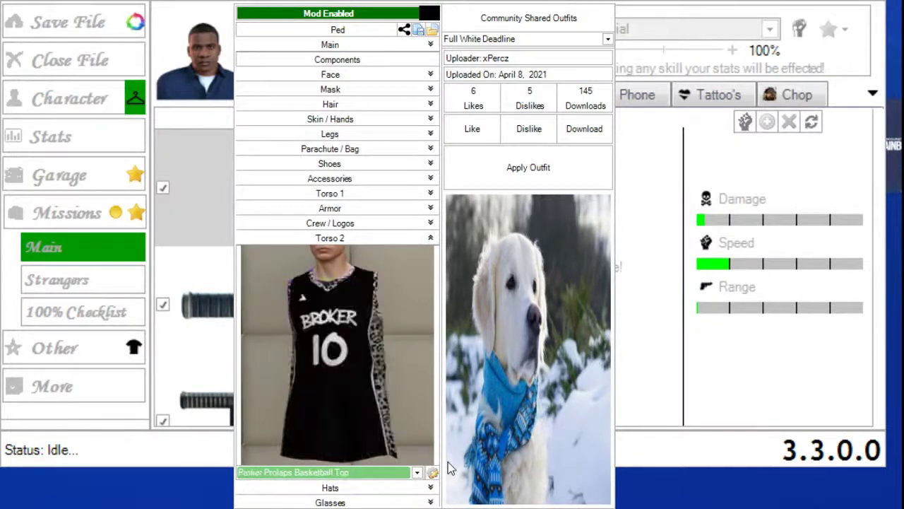
{"action": "key", "text": "Up"}
{"action": "key", "text": "Up"}
{"action": "key", "text": "Up"}
{"action": "key", "text": "Up"}
{"action": "key", "text": "Up"}
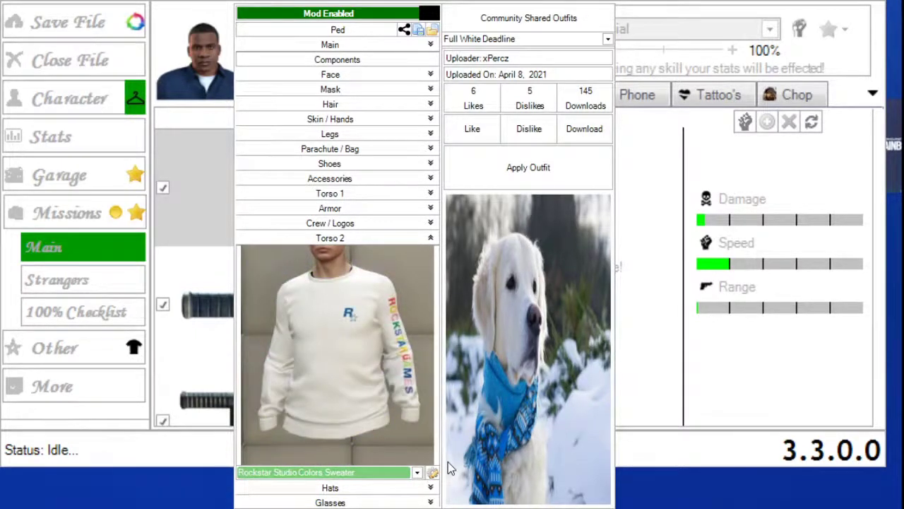
{"action": "left_click", "coordinate": [408, 449]}
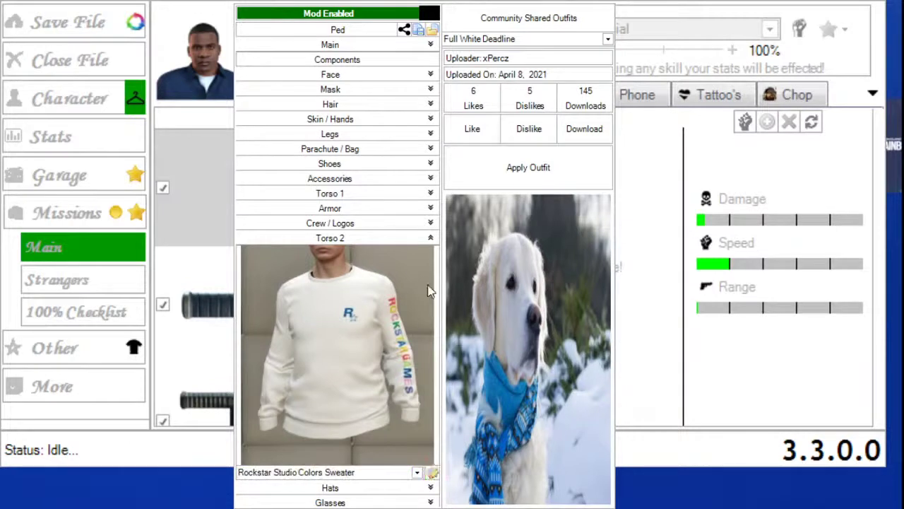
Check the Torso 2 component with the model type set to Multiplayer Female, and return the model type to Multiplayer Male
{"action": "left_click", "coordinate": [430, 45]}
{"action": "left_click", "coordinate": [427, 62]}
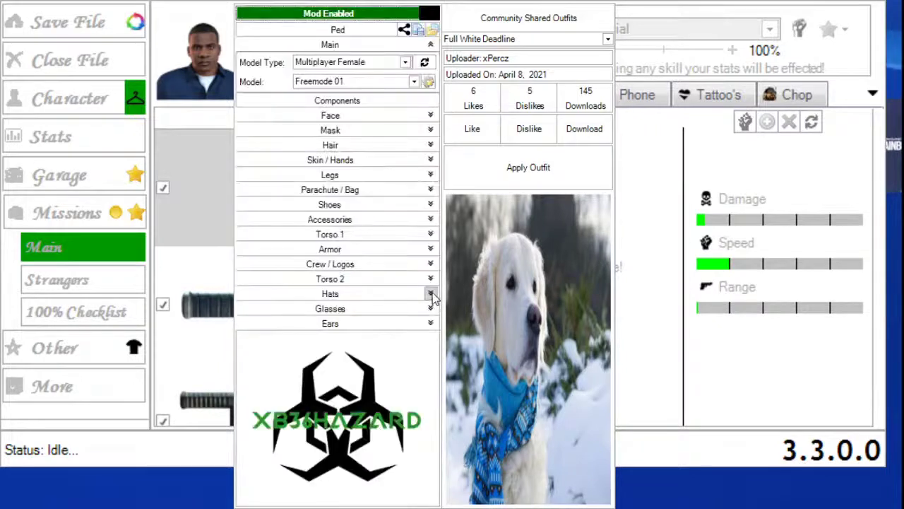
{"action": "left_click", "coordinate": [430, 279]}
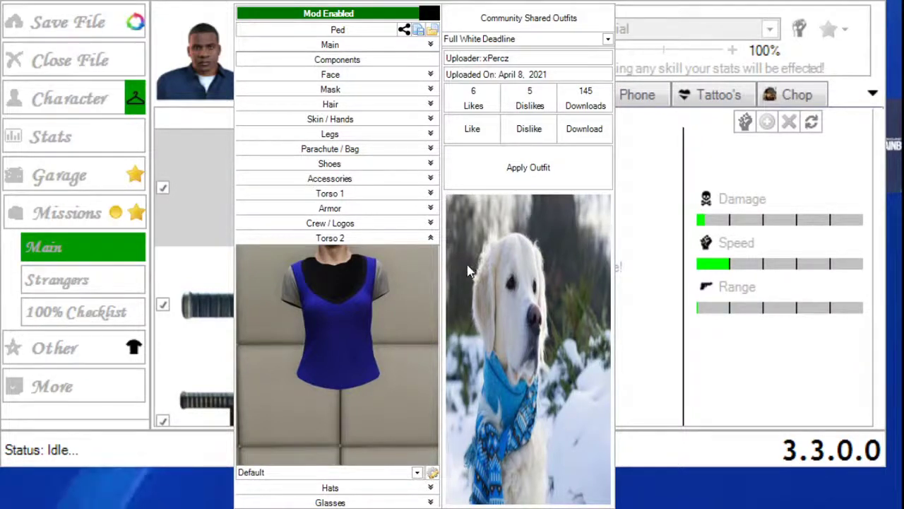
{"action": "left_click", "coordinate": [430, 45]}
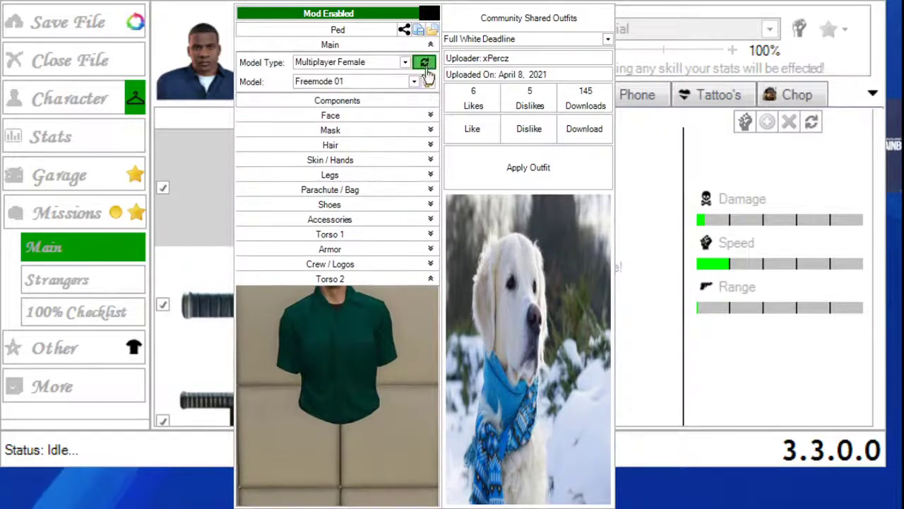
{"action": "left_click", "coordinate": [425, 62]}
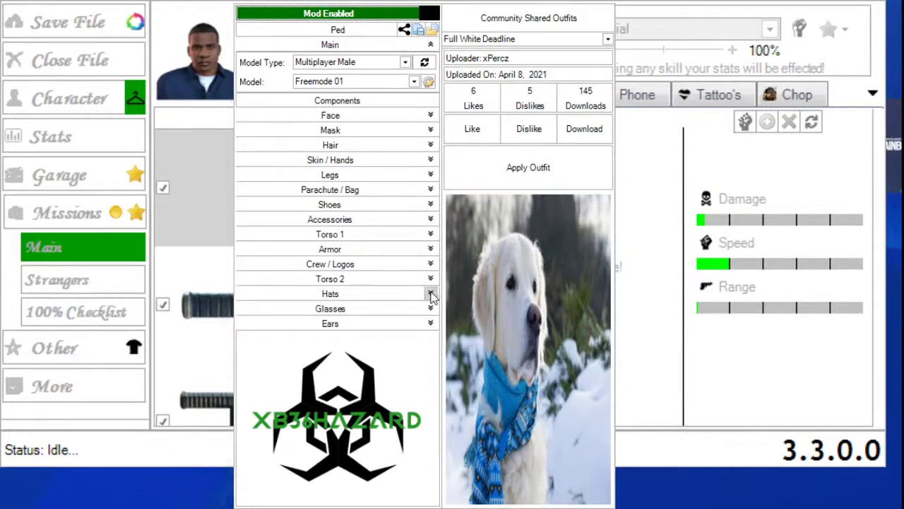
Browse the Torso 2 component's variants, from Purple B Polo Shirt to Rockstar Studio Colors Sweater
{"action": "left_click", "coordinate": [430, 279]}
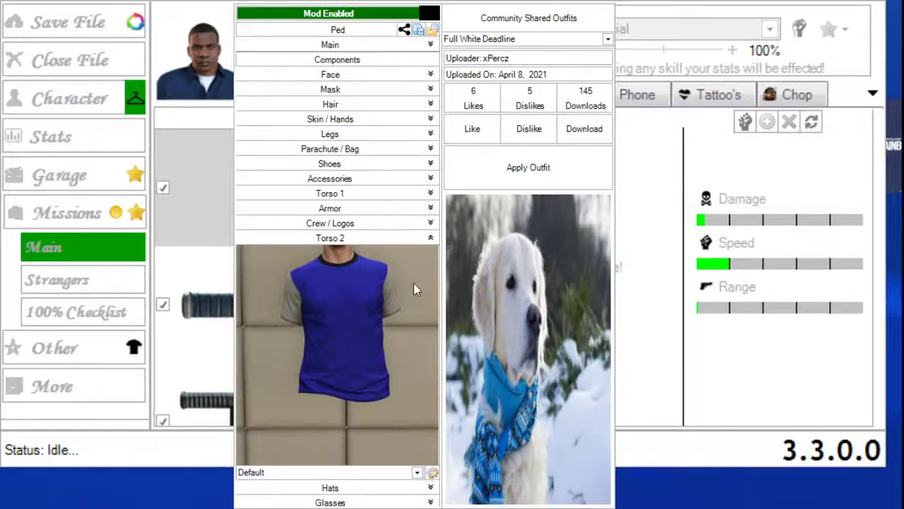
{"action": "scroll", "coordinate": [396, 435], "scroll_direction": "down", "scroll_amount": 1}
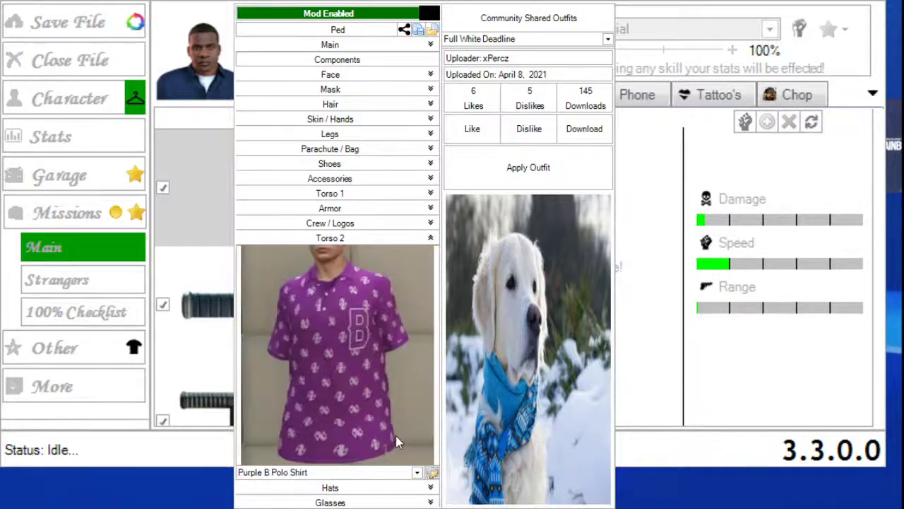
{"action": "left_click", "coordinate": [405, 472]}
{"action": "scroll", "coordinate": [406, 472], "scroll_direction": "down", "scroll_amount": 1}
{"action": "scroll", "coordinate": [406, 472], "scroll_direction": "down", "scroll_amount": 6}
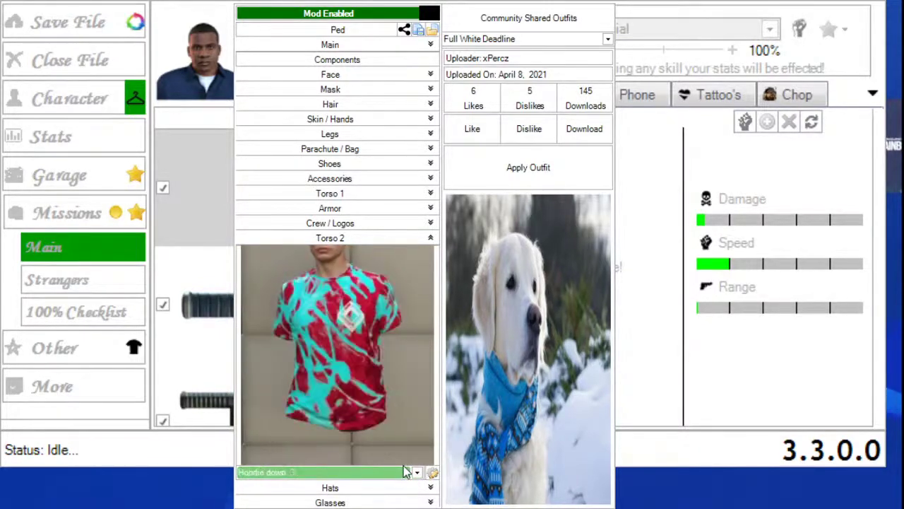
{"action": "scroll", "coordinate": [407, 472], "scroll_direction": "down", "scroll_amount": 2}
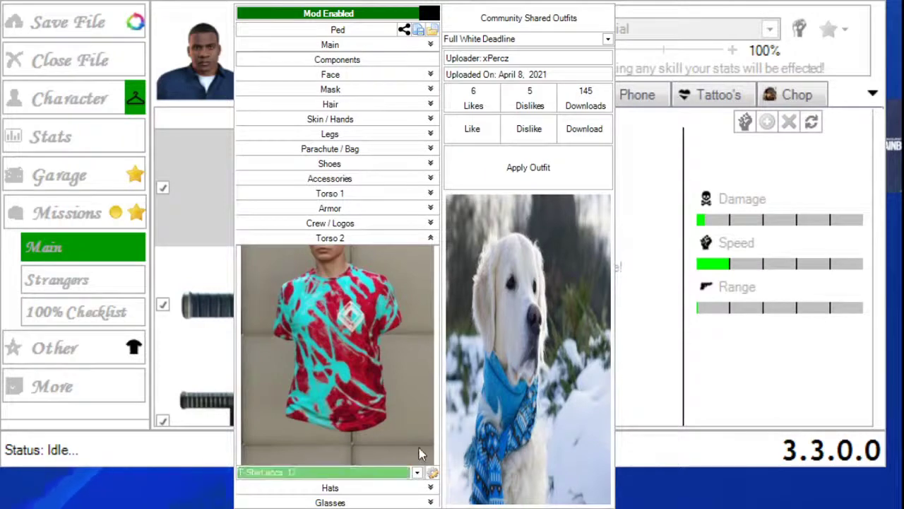
{"action": "scroll", "coordinate": [422, 458], "scroll_direction": "down", "scroll_amount": 1}
{"action": "scroll", "coordinate": [422, 458], "scroll_direction": "down", "scroll_amount": 4}
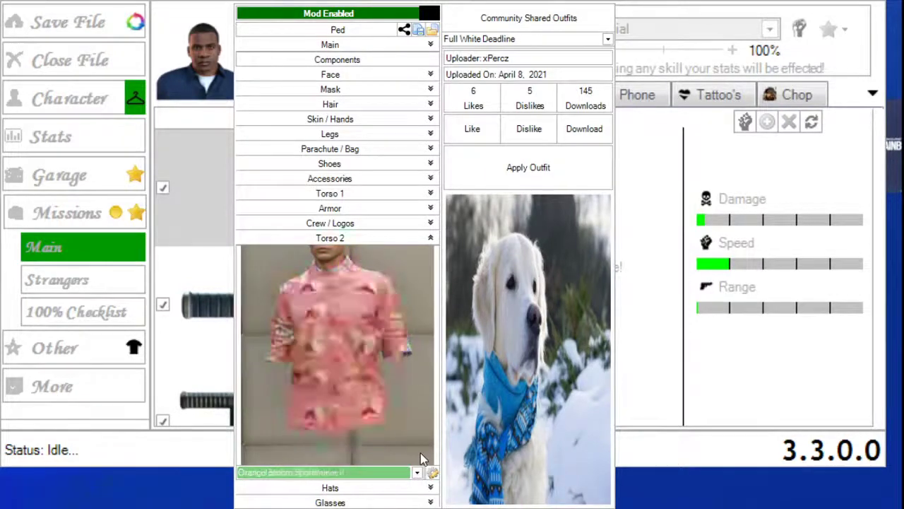
{"action": "scroll", "coordinate": [422, 458], "scroll_direction": "down", "scroll_amount": 3}
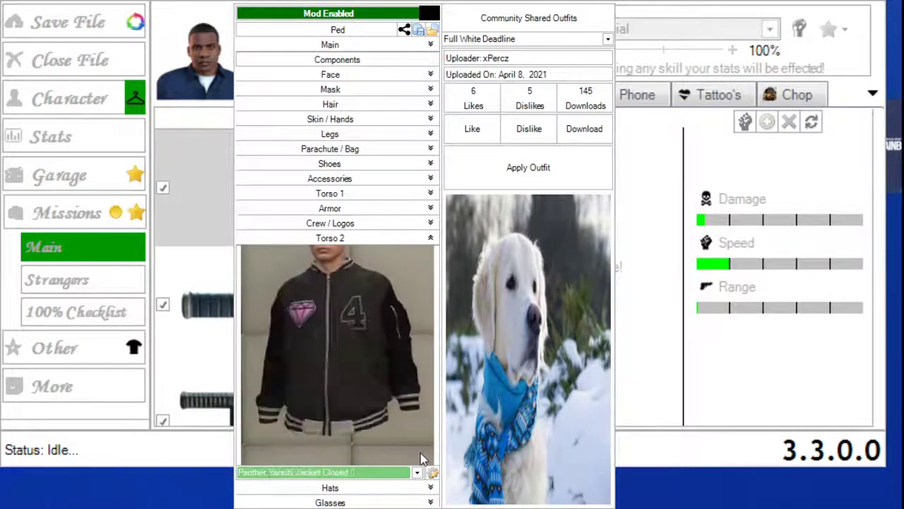
{"action": "scroll", "coordinate": [422, 458], "scroll_direction": "down", "scroll_amount": 2}
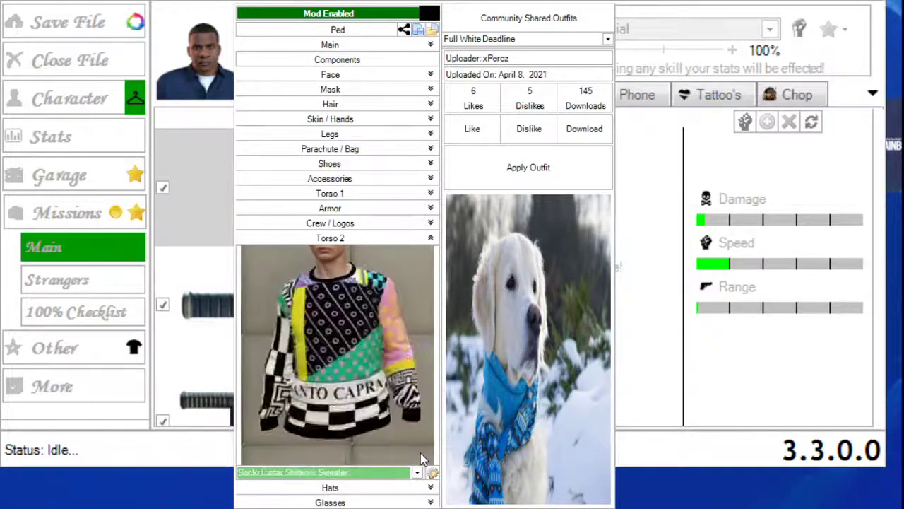
{"action": "scroll", "coordinate": [422, 458], "scroll_direction": "up", "scroll_amount": 1}
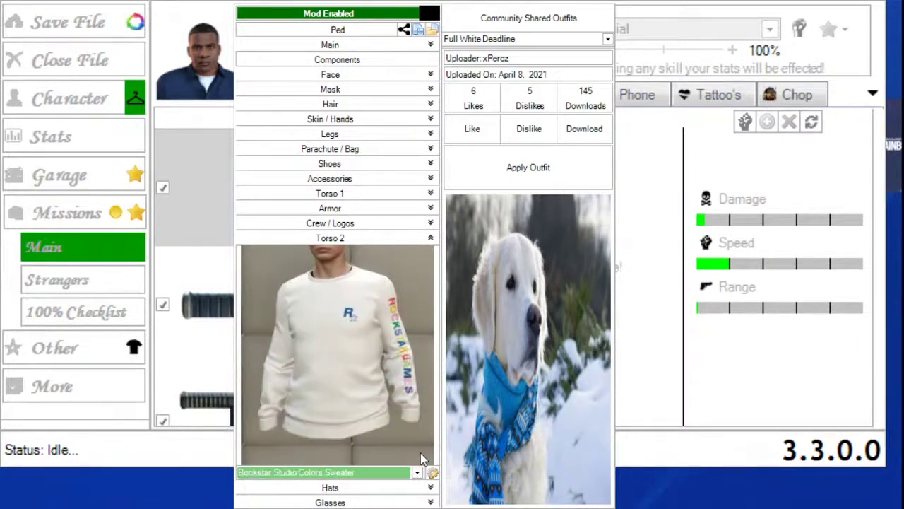
Examine the Torso 2 sweaters, tees and basketball tops, including Bigness Faces Sweater and Broker Prolaps Basketball Top
{"action": "scroll", "coordinate": [422, 457], "scroll_direction": "down", "scroll_amount": 1}
{"action": "scroll", "coordinate": [422, 458], "scroll_direction": "down", "scroll_amount": 1}
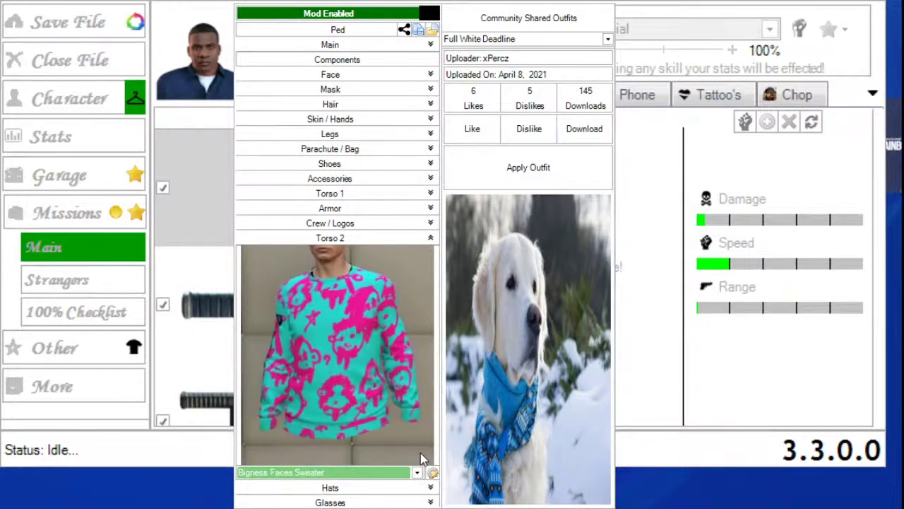
{"action": "scroll", "coordinate": [422, 457], "scroll_direction": "down", "scroll_amount": 1}
{"action": "scroll", "coordinate": [422, 458], "scroll_direction": "down", "scroll_amount": 3}
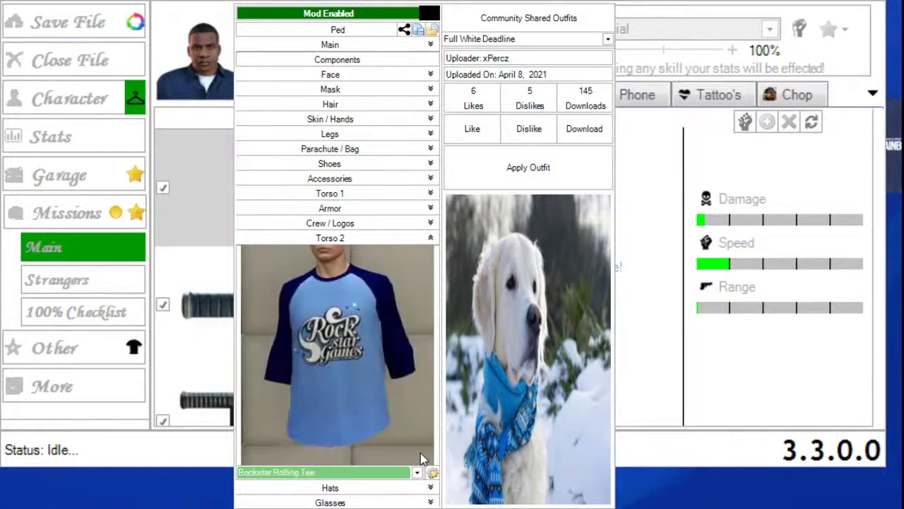
{"action": "key", "text": "Down"}
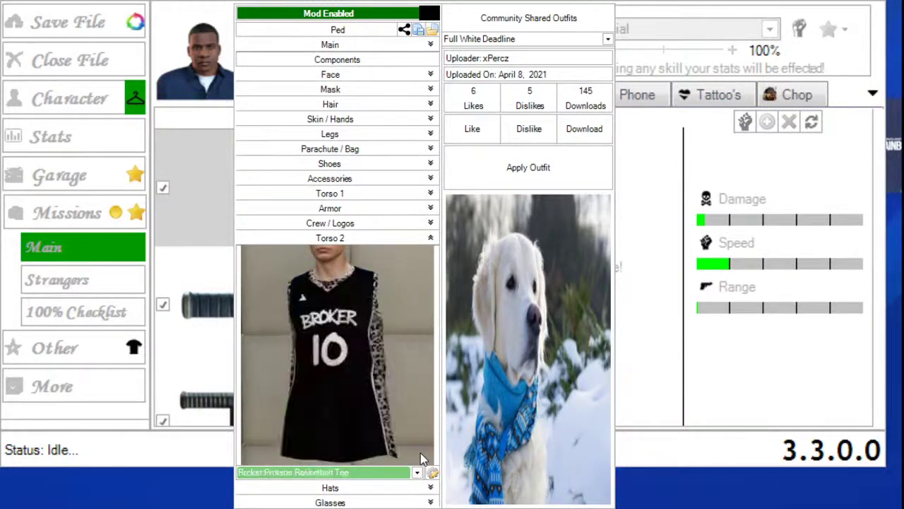
{"action": "key", "text": "Down"}
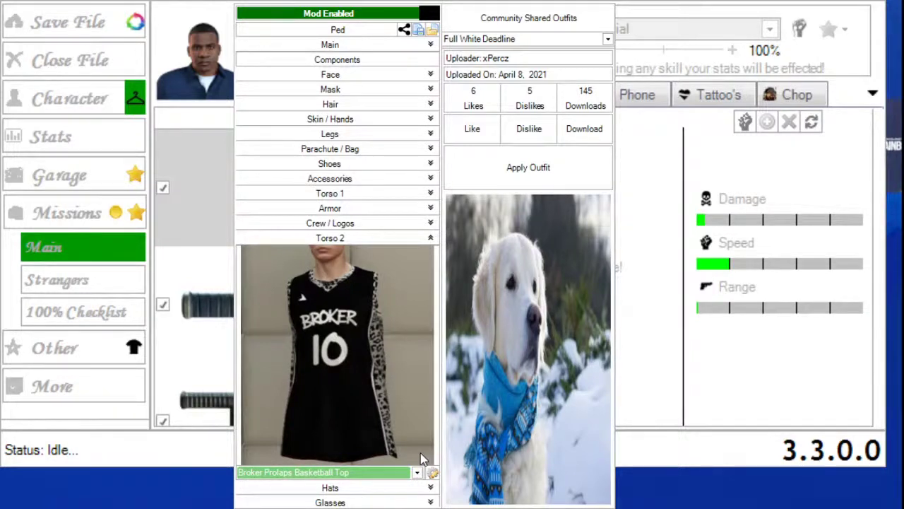
{"action": "key", "text": "Down"}
{"action": "key", "text": "Down"}
{"action": "key", "text": "Down"}
{"action": "key", "text": "Up"}
{"action": "key", "text": "Up"}
{"action": "key", "text": "Up"}
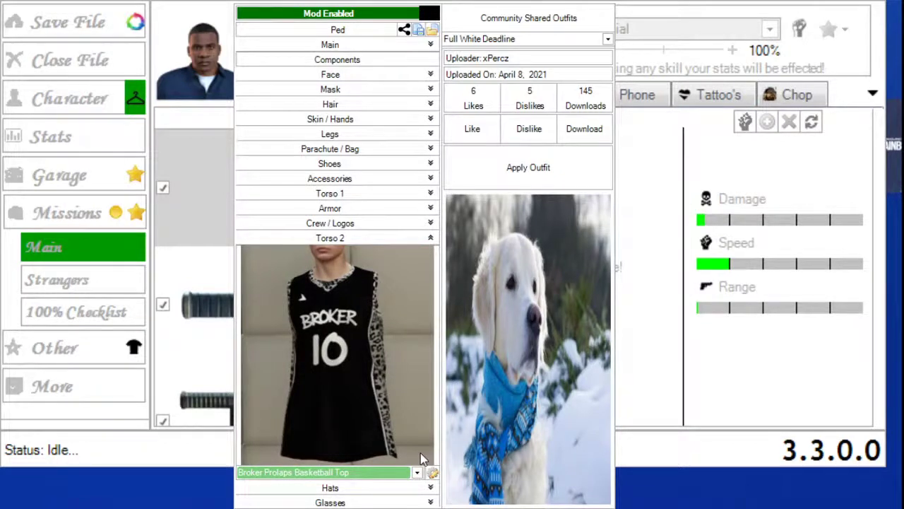
{"action": "key", "text": "Down"}
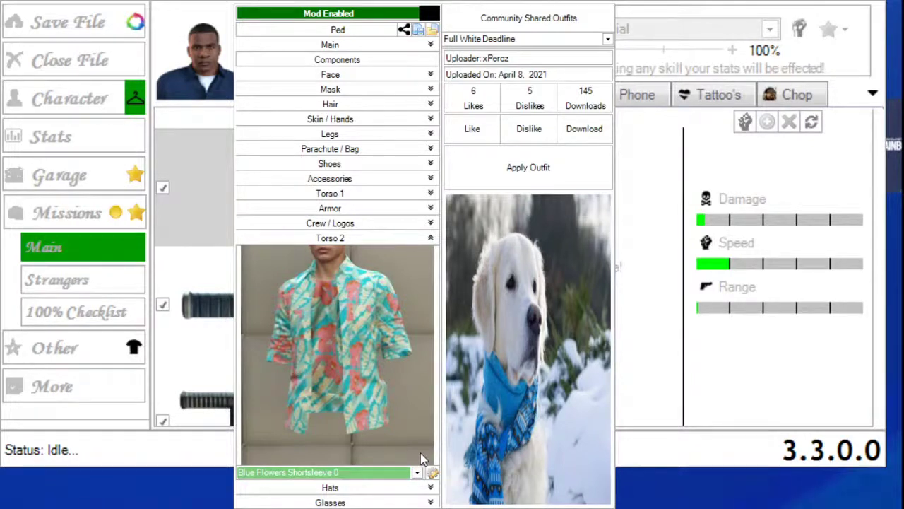
Review the remaining Torso 2 variants, from the patterned Shortsleeve shirts through the polos to T-Shirt accs 11
{"action": "key", "text": "Down"}
{"action": "key", "text": "Down"}
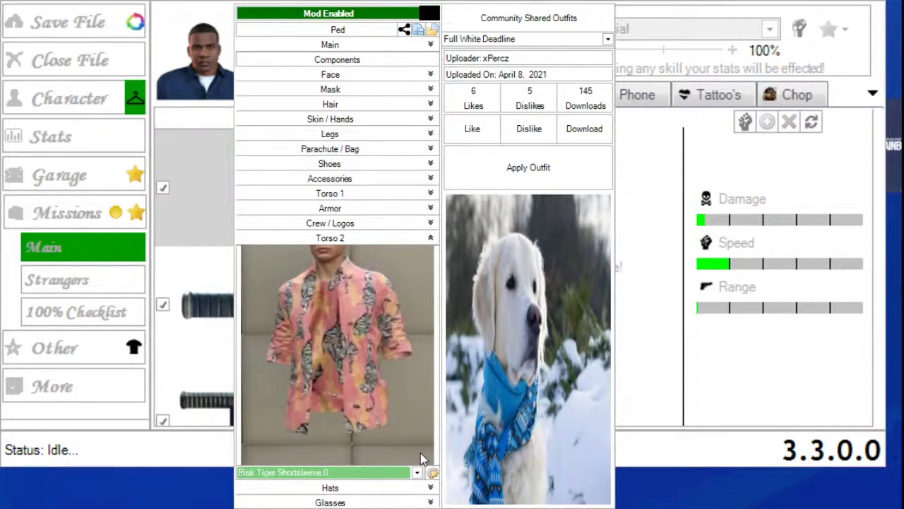
{"action": "key", "text": "Down"}
{"action": "key", "text": "Down"}
{"action": "key", "text": "Down"}
{"action": "key", "text": "Down"}
{"action": "key", "text": "Down"}
{"action": "key", "text": "Down"}
{"action": "key", "text": "Down"}
{"action": "key", "text": "Down"}
{"action": "key", "text": "Down"}
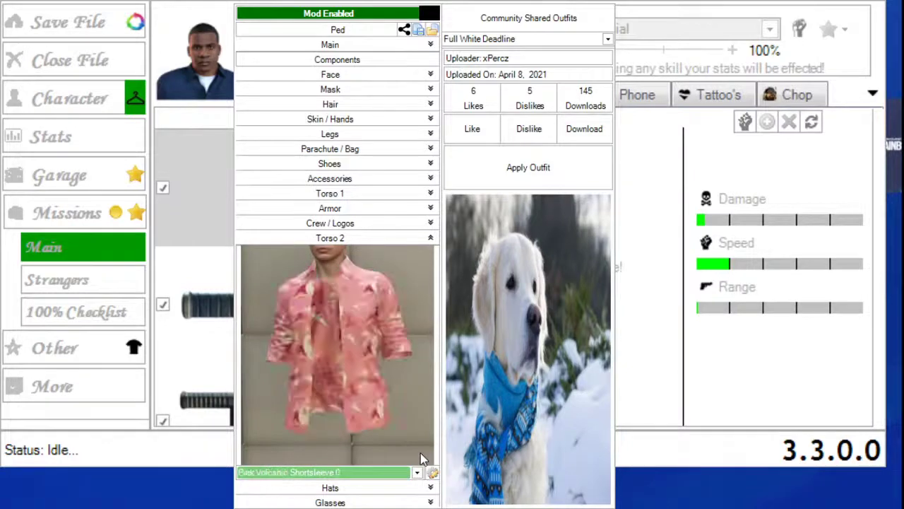
{"action": "key", "text": "Down"}
{"action": "key", "text": "Down"}
{"action": "key", "text": "Down"}
{"action": "key", "text": "Down"}
{"action": "key", "text": "Down"}
{"action": "key", "text": "Down"}
{"action": "key", "text": "Down"}
{"action": "key", "text": "Down"}
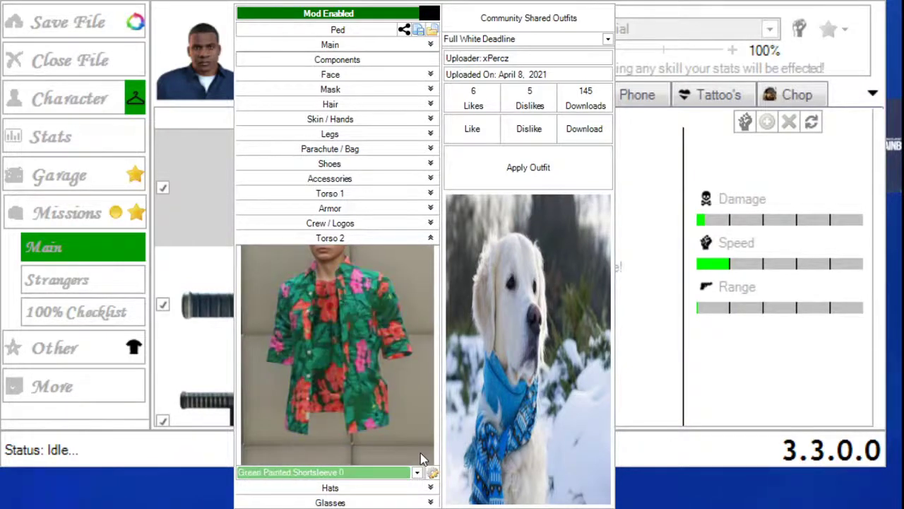
{"action": "key", "text": "Down"}
{"action": "key", "text": "Down"}
{"action": "key", "text": "Down"}
{"action": "key", "text": "Down"}
{"action": "key", "text": "Down"}
{"action": "key", "text": "Down"}
{"action": "key", "text": "Down"}
{"action": "key", "text": "Down"}
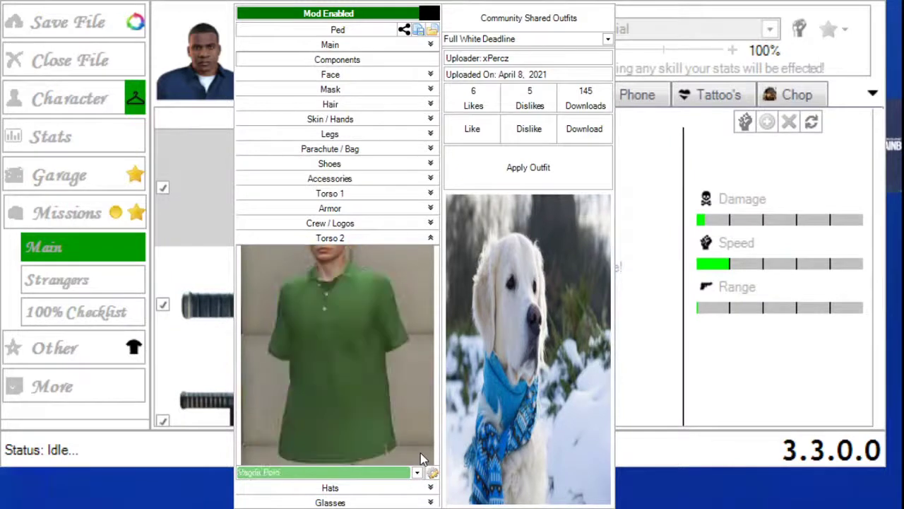
{"action": "key", "text": "Down"}
{"action": "key", "text": "Down"}
{"action": "key", "text": "Down"}
{"action": "key", "text": "Down"}
{"action": "key", "text": "Down"}
{"action": "key", "text": "Down"}
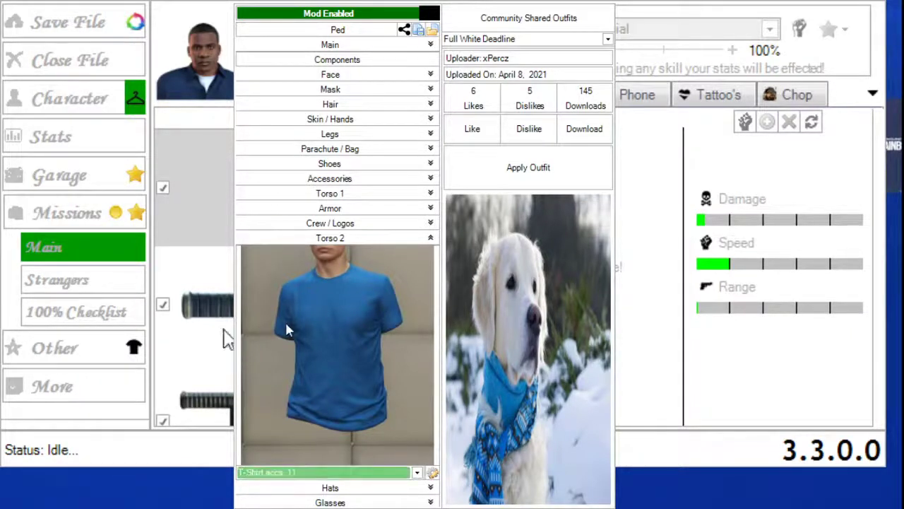
Switch the model type to Multiplayer Female, then set the Legs component to Splinter Gorka Suit and apply it
{"action": "left_click", "coordinate": [430, 44]}
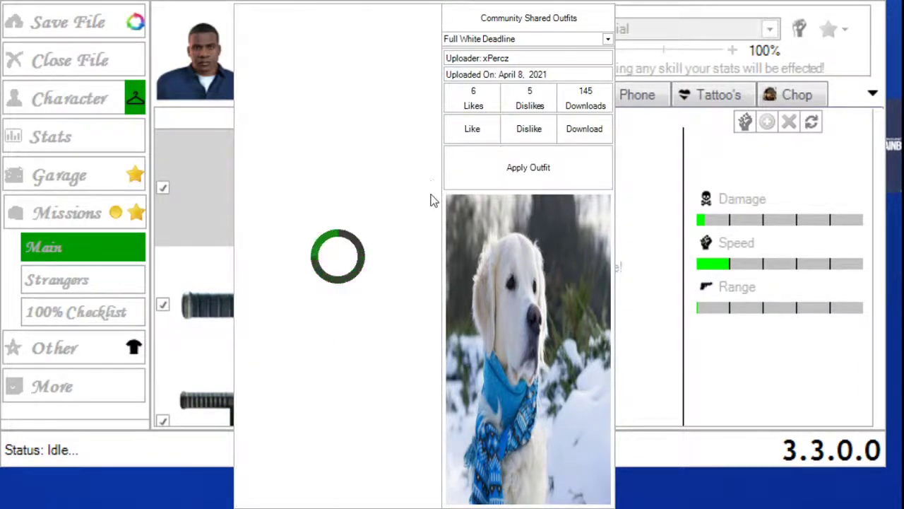
{"action": "left_click", "coordinate": [431, 205]}
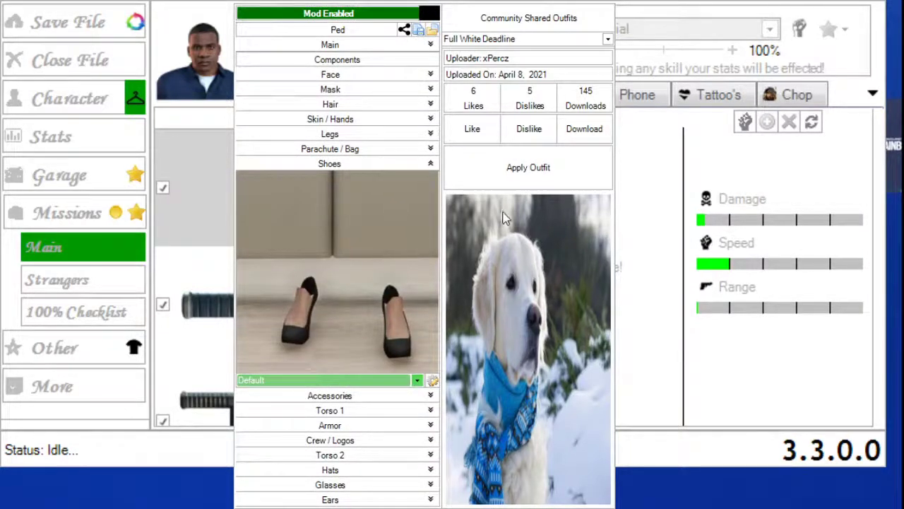
{"action": "left_click", "coordinate": [429, 134]}
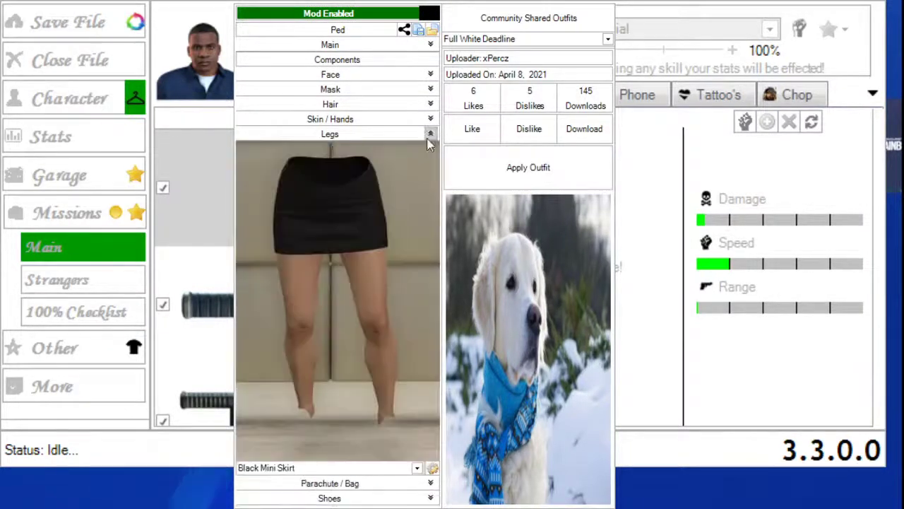
{"action": "left_click", "coordinate": [411, 469]}
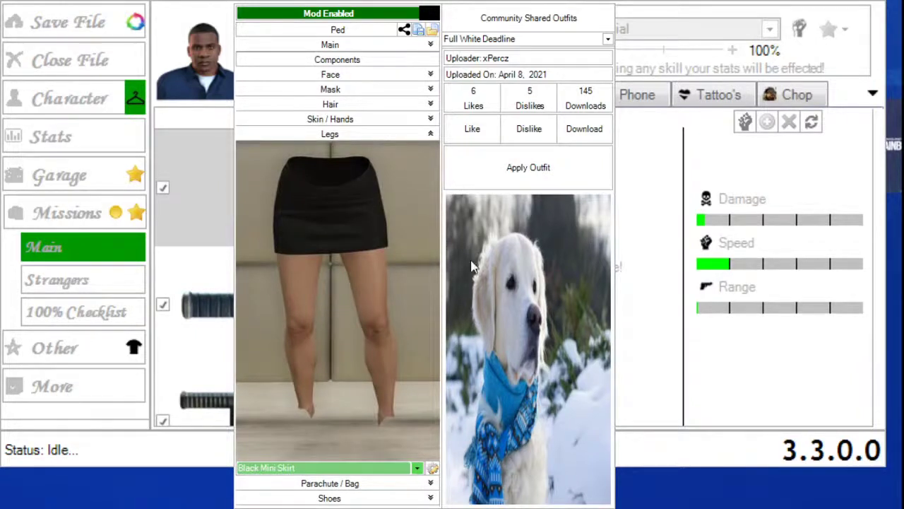
{"action": "scroll", "coordinate": [329, 345], "scroll_direction": "down", "scroll_amount": 1}
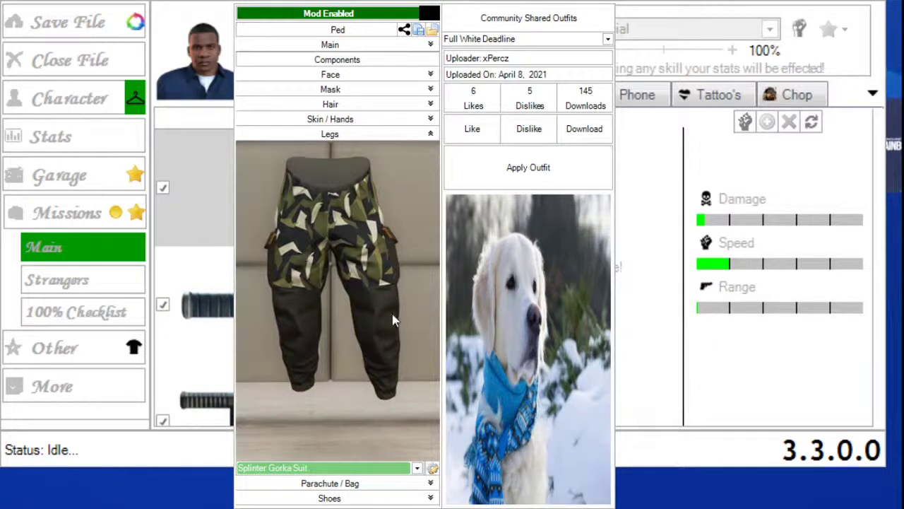
{"action": "left_click", "coordinate": [432, 467]}
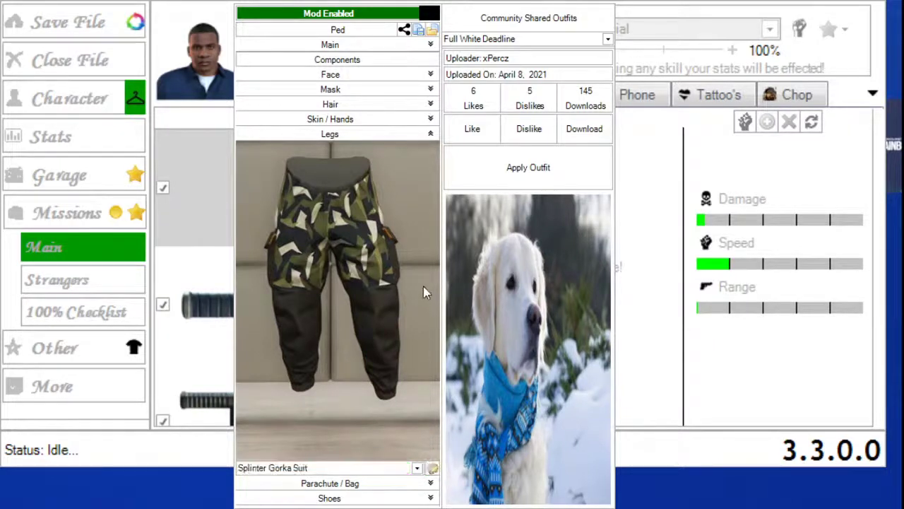
Return the model type to Multiplayer Male
{"action": "left_click", "coordinate": [430, 45]}
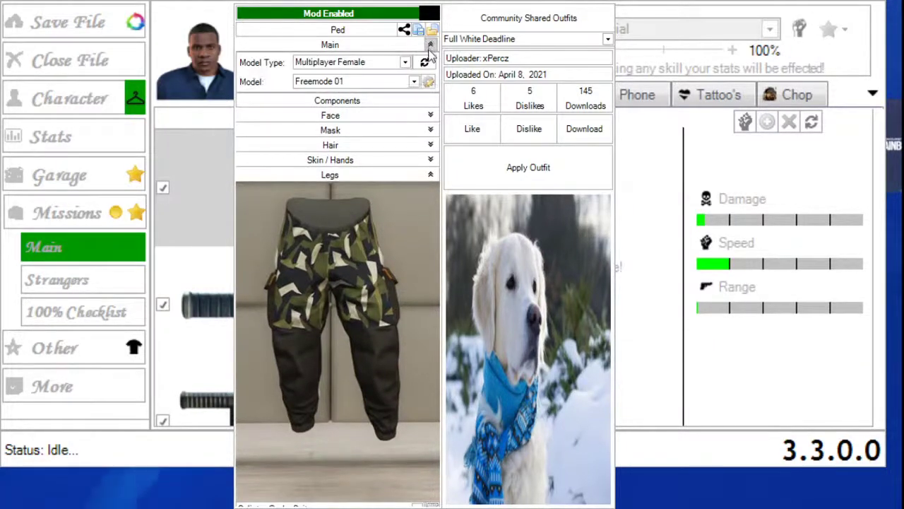
{"action": "left_click", "coordinate": [430, 45]}
{"action": "left_click", "coordinate": [430, 45]}
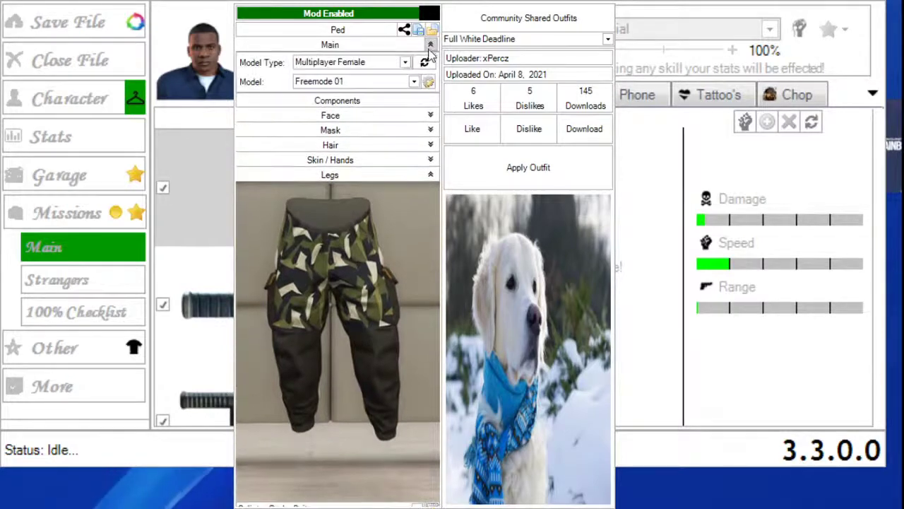
{"action": "left_click", "coordinate": [459, 183]}
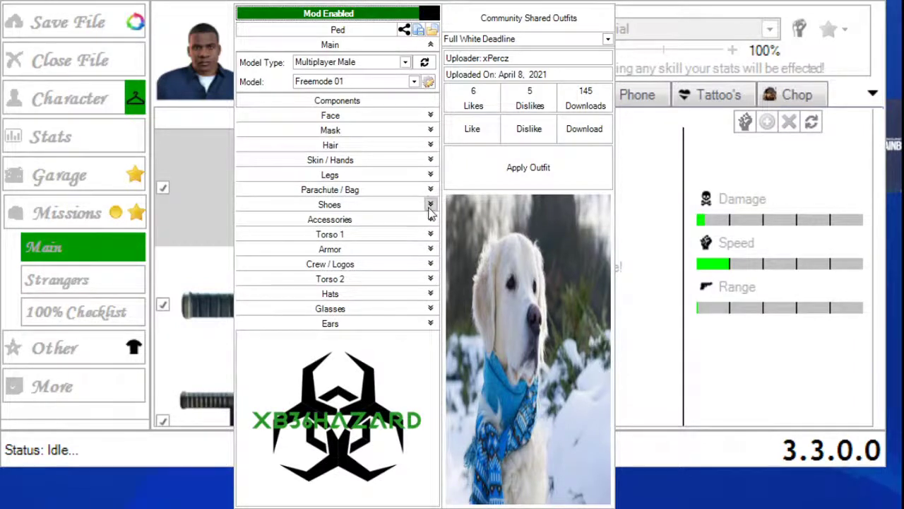
Browse the Legs component's variants, including Peach Botanical Muscle Pants, and collapse the component
{"action": "left_click", "coordinate": [430, 175]}
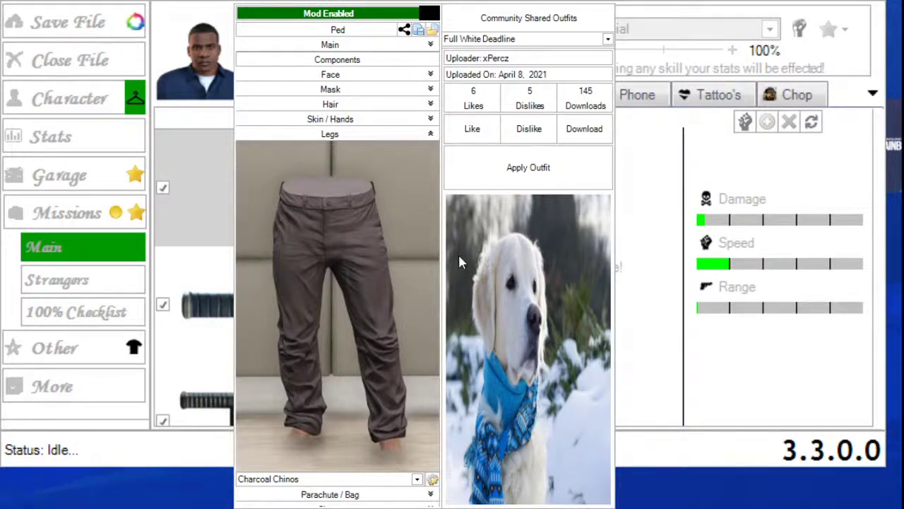
{"action": "scroll", "coordinate": [421, 251], "scroll_direction": "down", "scroll_amount": 1}
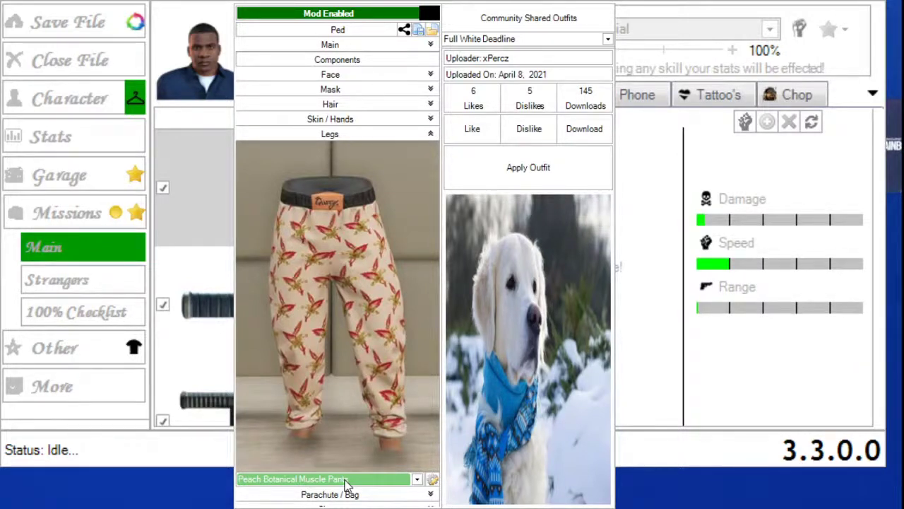
{"action": "left_click", "coordinate": [430, 135]}
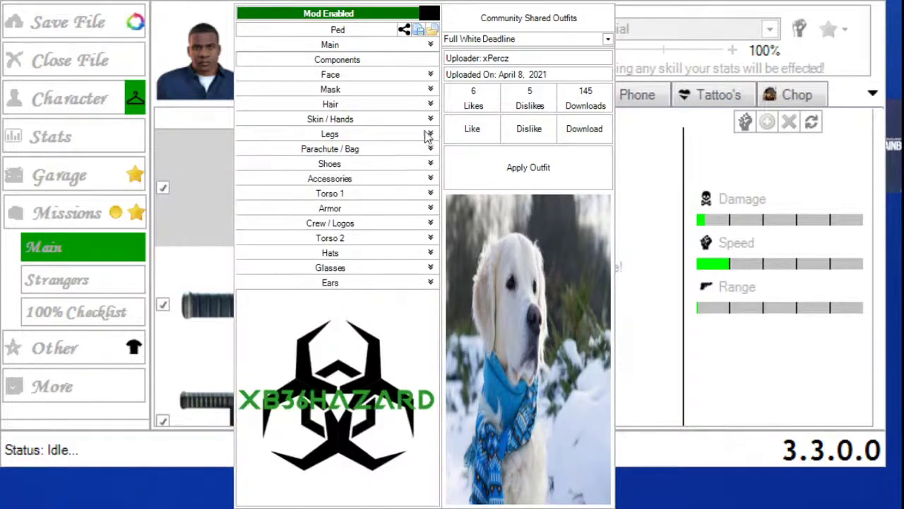
Browse the Torso 2 component's variants, from Default through the hoodies, jackets and T-shirts to The Lampadati
{"action": "left_click", "coordinate": [430, 238]}
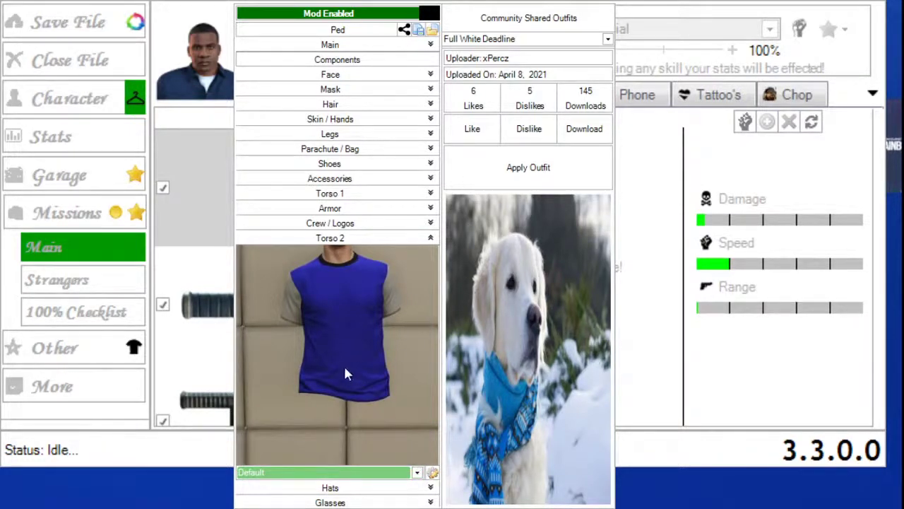
{"action": "scroll", "coordinate": [343, 364], "scroll_direction": "down", "scroll_amount": 1}
{"action": "scroll", "coordinate": [346, 373], "scroll_direction": "down", "scroll_amount": 4}
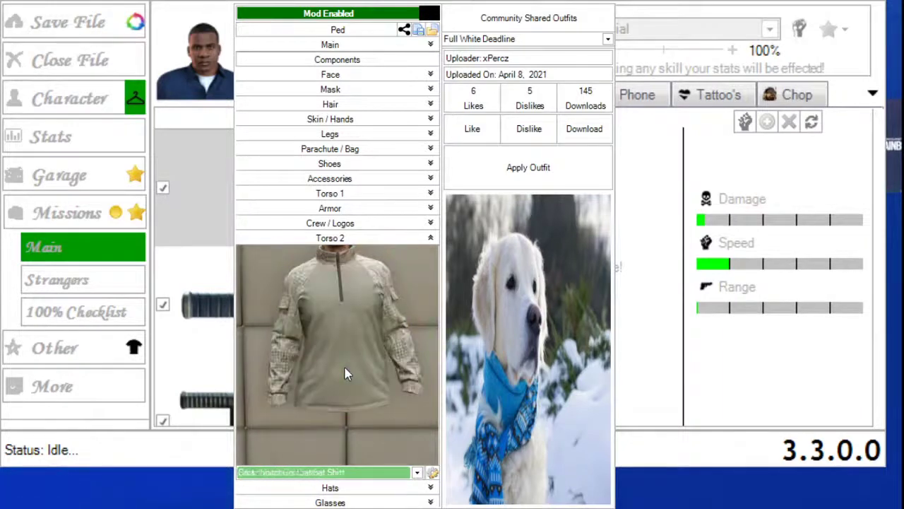
{"action": "scroll", "coordinate": [346, 375], "scroll_direction": "down", "scroll_amount": 4}
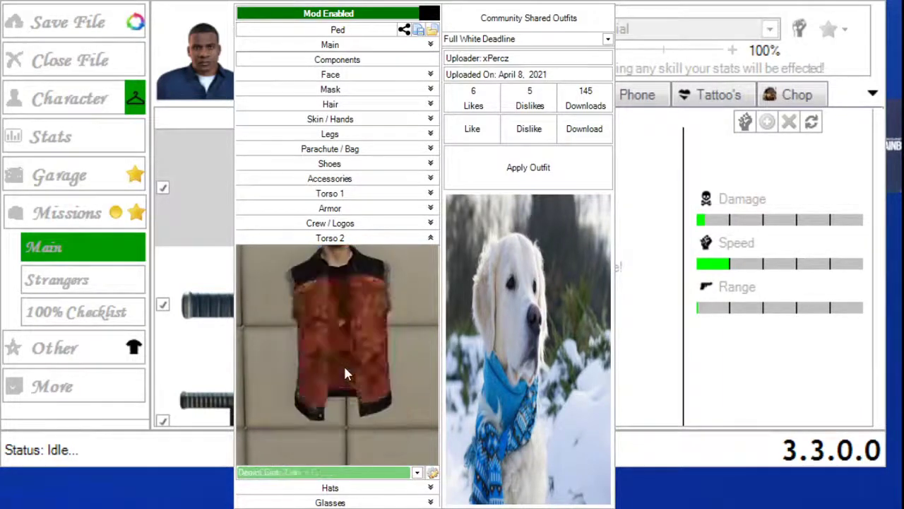
{"action": "scroll", "coordinate": [345, 375], "scroll_direction": "down", "scroll_amount": 4}
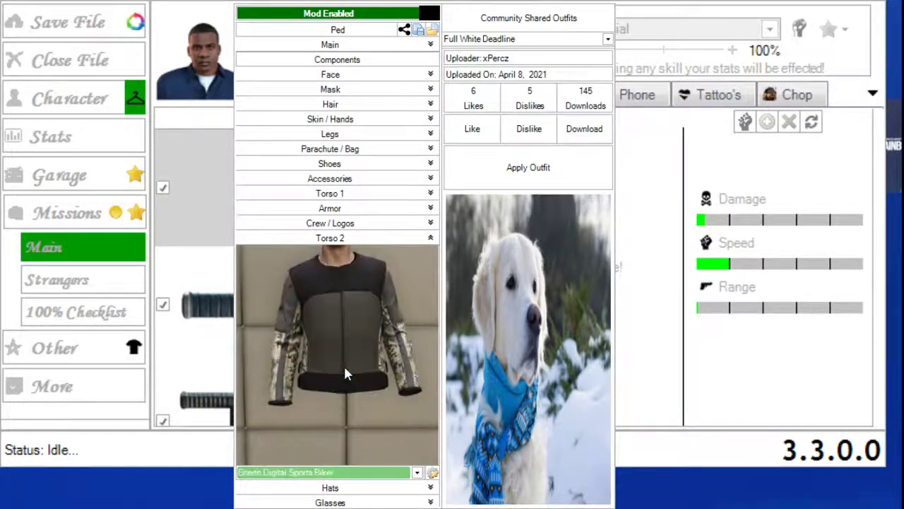
{"action": "scroll", "coordinate": [345, 373], "scroll_direction": "down", "scroll_amount": 4}
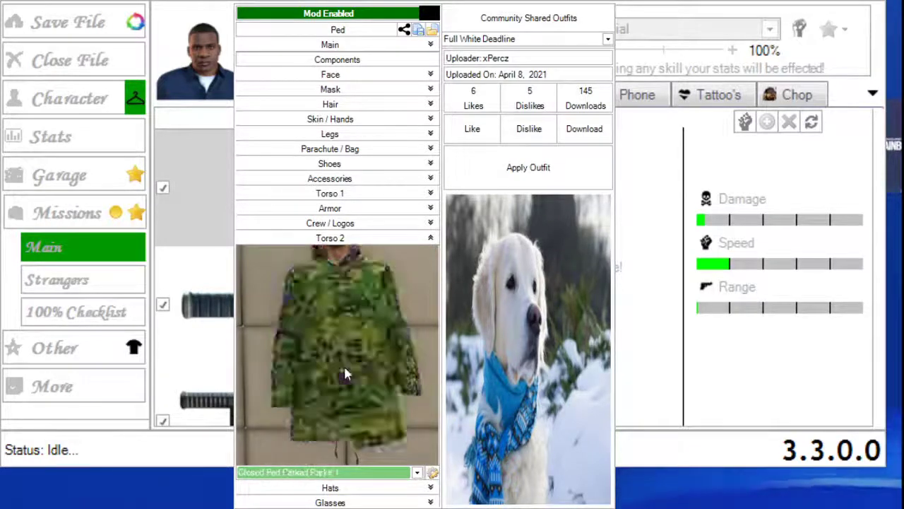
{"action": "scroll", "coordinate": [346, 375], "scroll_direction": "down", "scroll_amount": 4}
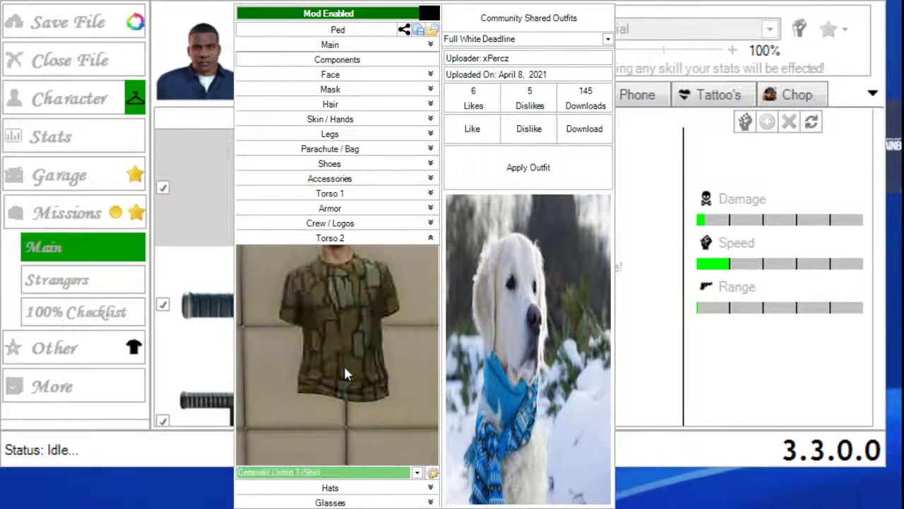
{"action": "scroll", "coordinate": [346, 374], "scroll_direction": "down", "scroll_amount": 4}
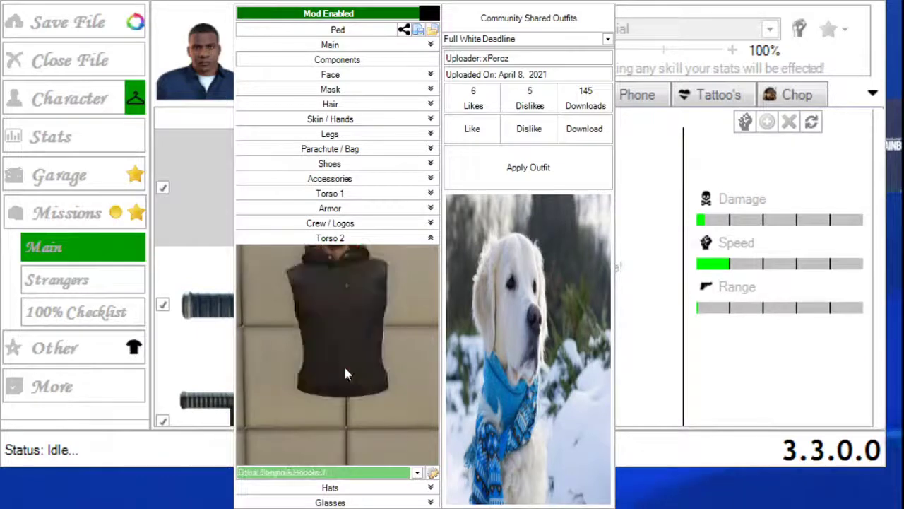
{"action": "scroll", "coordinate": [345, 374], "scroll_direction": "down", "scroll_amount": 4}
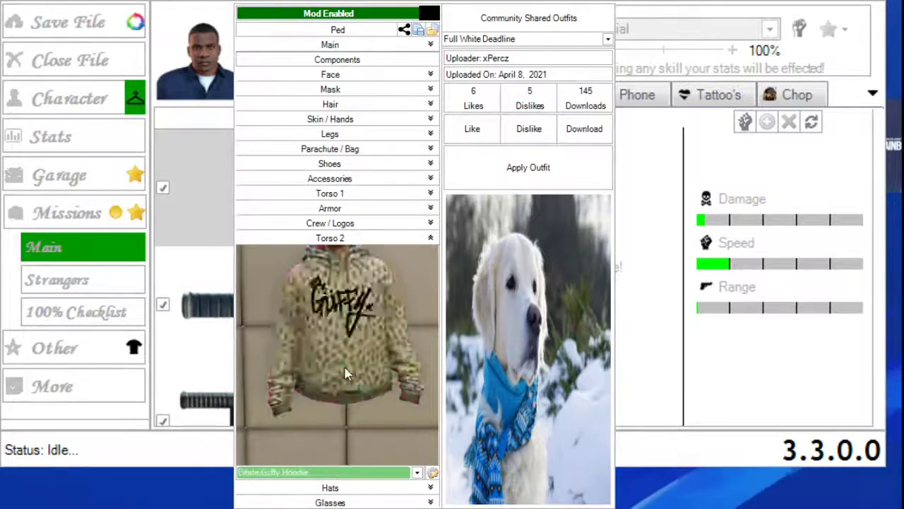
{"action": "scroll", "coordinate": [346, 375], "scroll_direction": "down", "scroll_amount": 4}
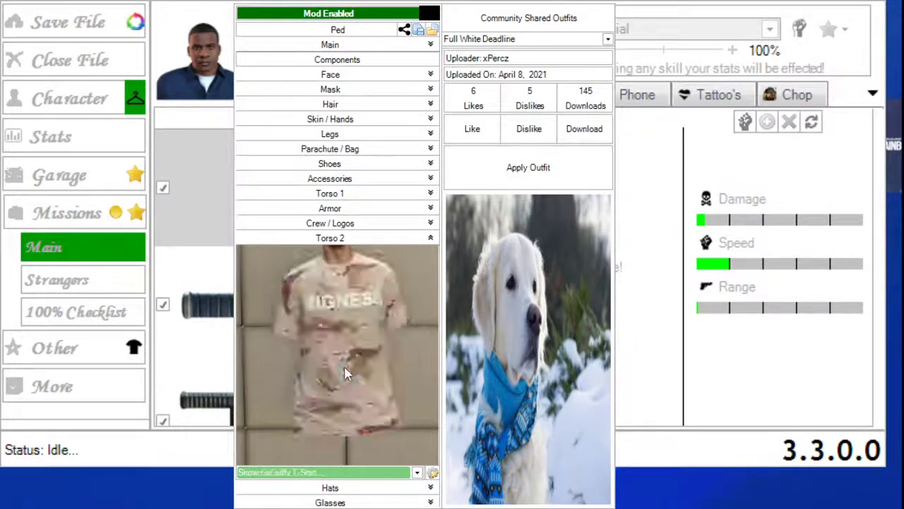
{"action": "scroll", "coordinate": [345, 375], "scroll_direction": "down", "scroll_amount": 4}
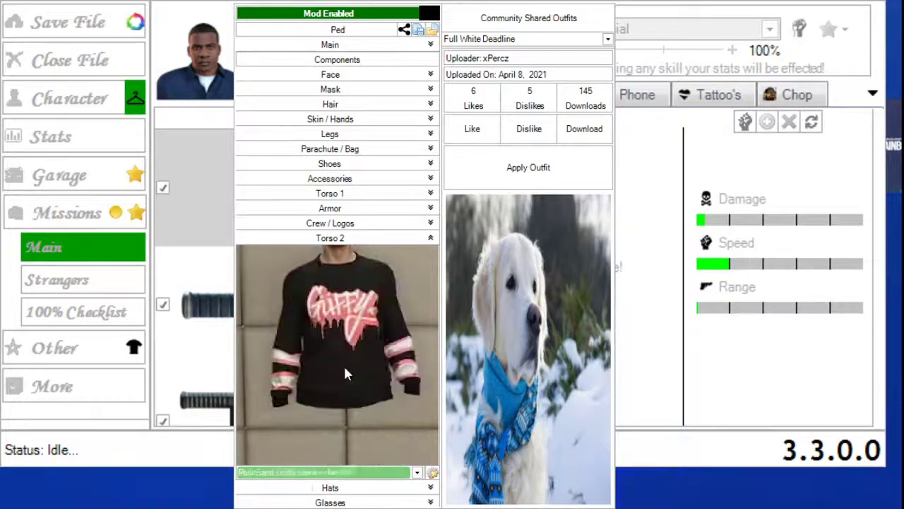
{"action": "scroll", "coordinate": [346, 375], "scroll_direction": "down", "scroll_amount": 4}
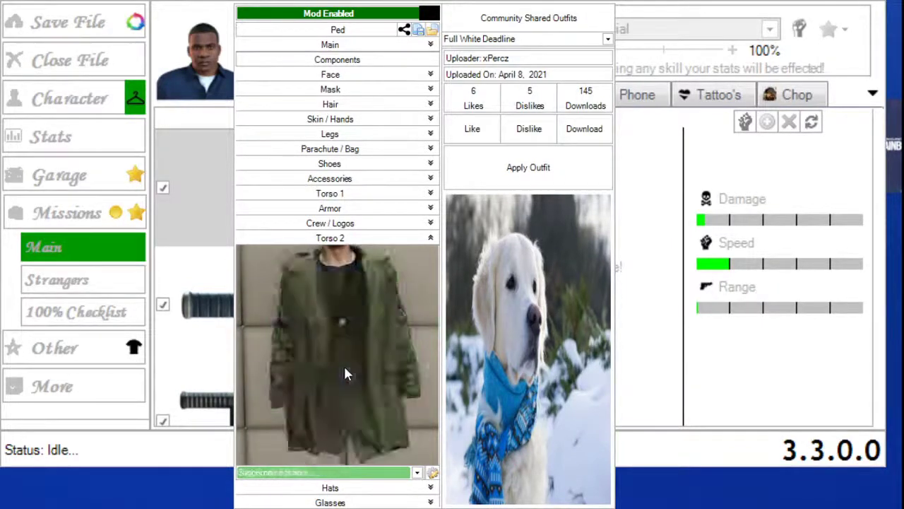
{"action": "scroll", "coordinate": [346, 374], "scroll_direction": "down", "scroll_amount": 4}
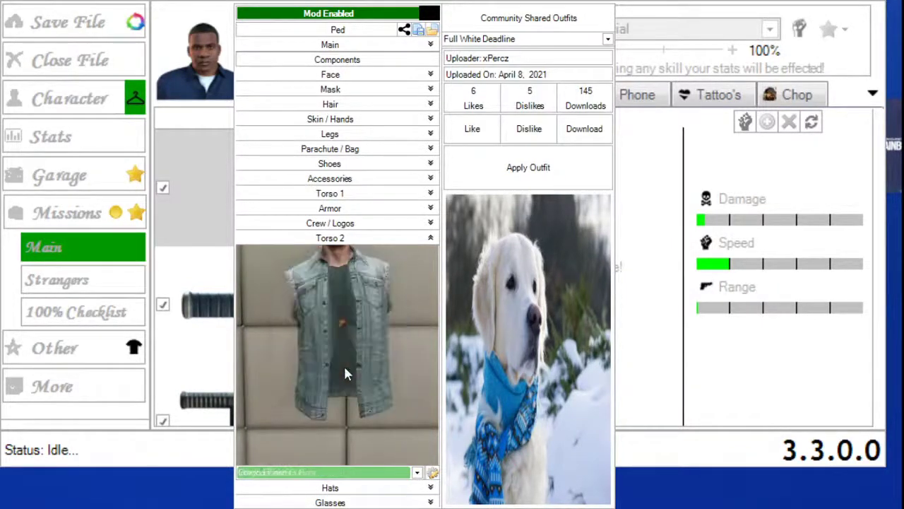
{"action": "scroll", "coordinate": [345, 375], "scroll_direction": "down", "scroll_amount": 4}
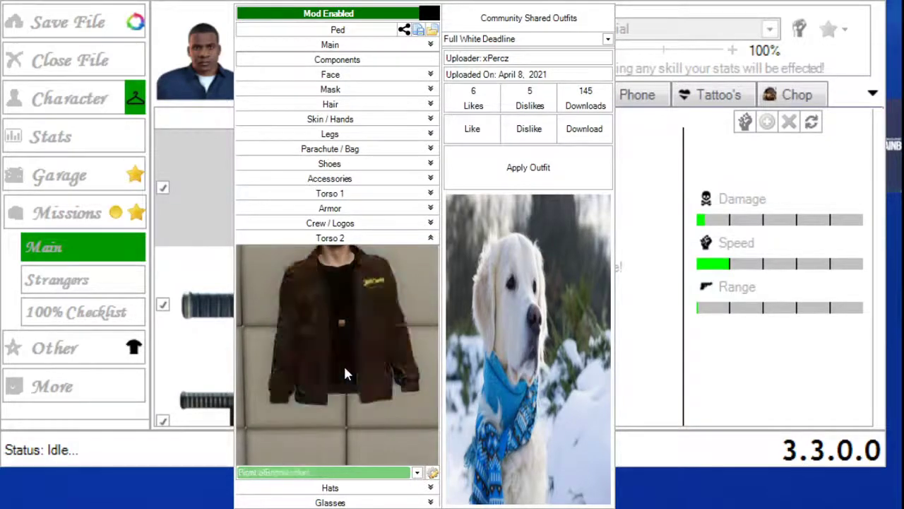
{"action": "scroll", "coordinate": [345, 374], "scroll_direction": "down", "scroll_amount": 4}
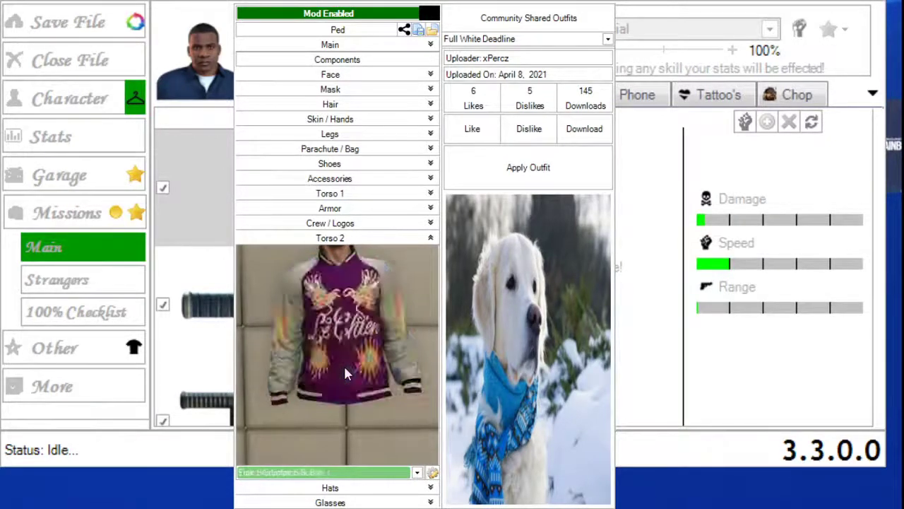
{"action": "scroll", "coordinate": [346, 374], "scroll_direction": "down", "scroll_amount": 4}
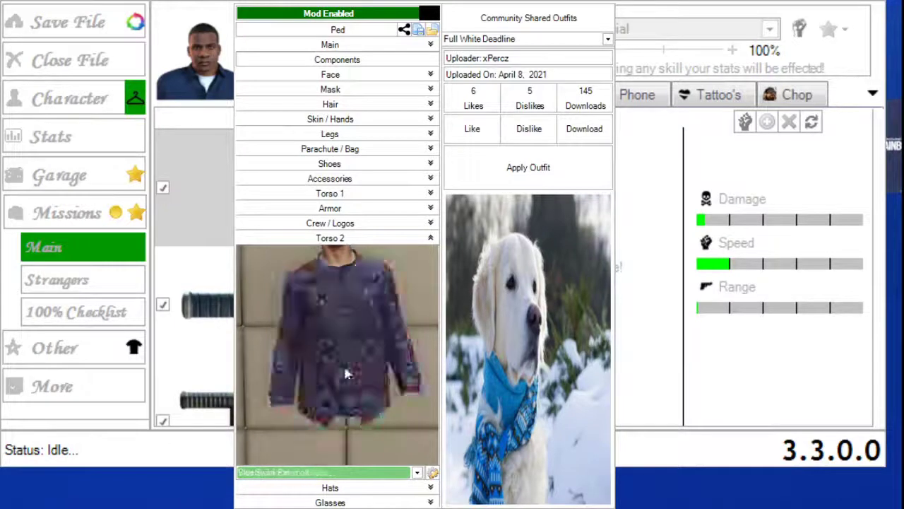
{"action": "scroll", "coordinate": [346, 374], "scroll_direction": "down", "scroll_amount": 4}
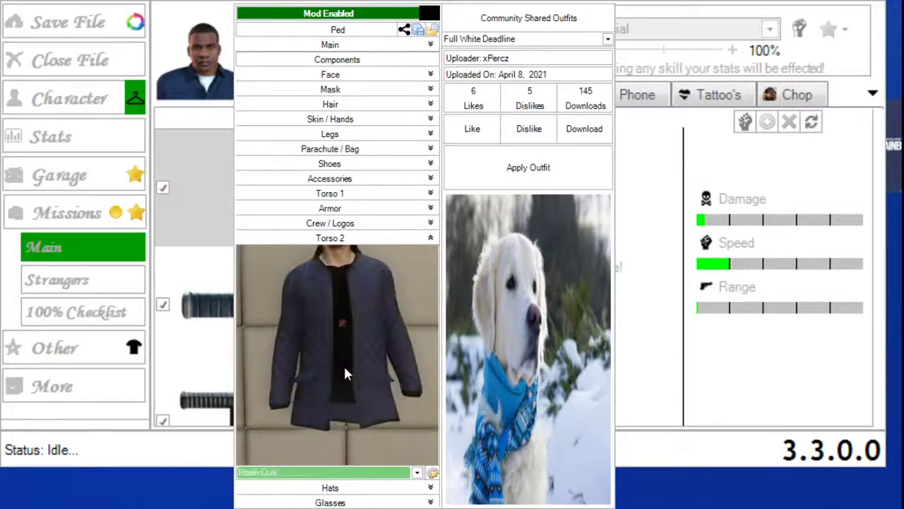
{"action": "scroll", "coordinate": [345, 374], "scroll_direction": "down", "scroll_amount": 4}
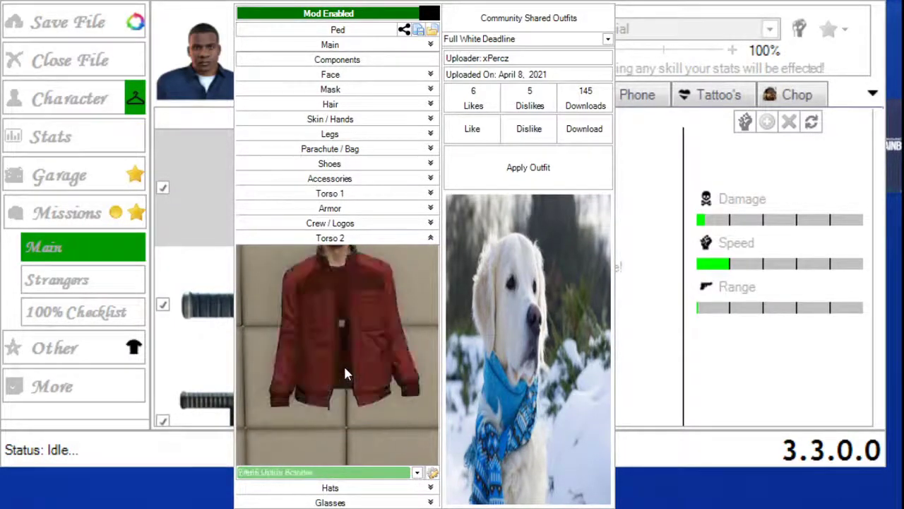
{"action": "scroll", "coordinate": [345, 375], "scroll_direction": "down", "scroll_amount": 4}
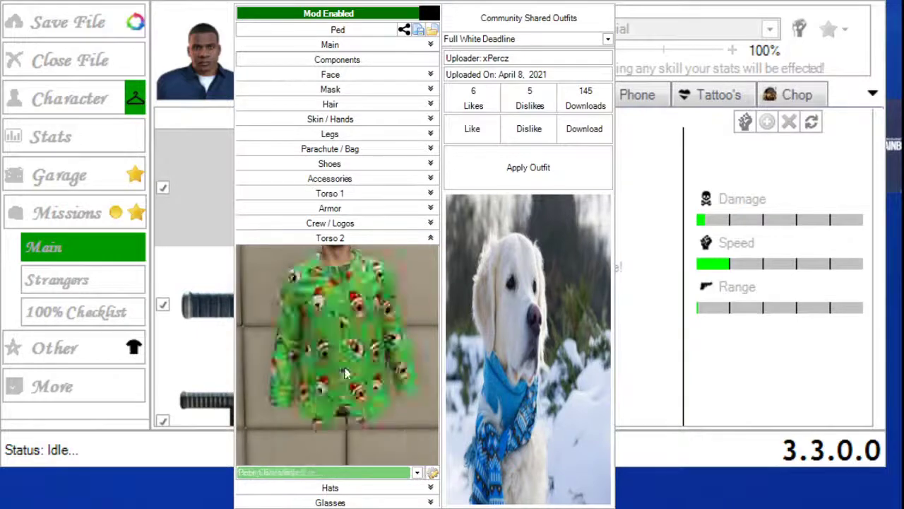
{"action": "scroll", "coordinate": [346, 374], "scroll_direction": "down", "scroll_amount": 4}
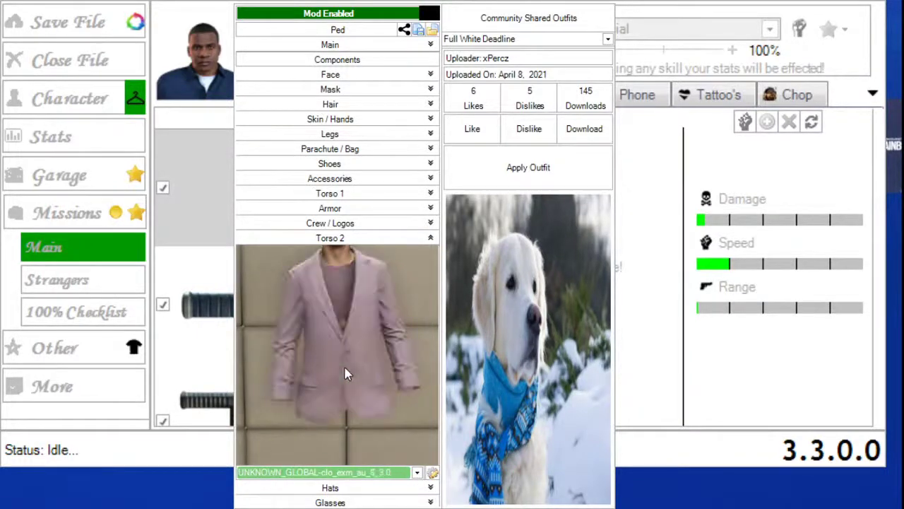
{"action": "scroll", "coordinate": [346, 374], "scroll_direction": "down", "scroll_amount": 4}
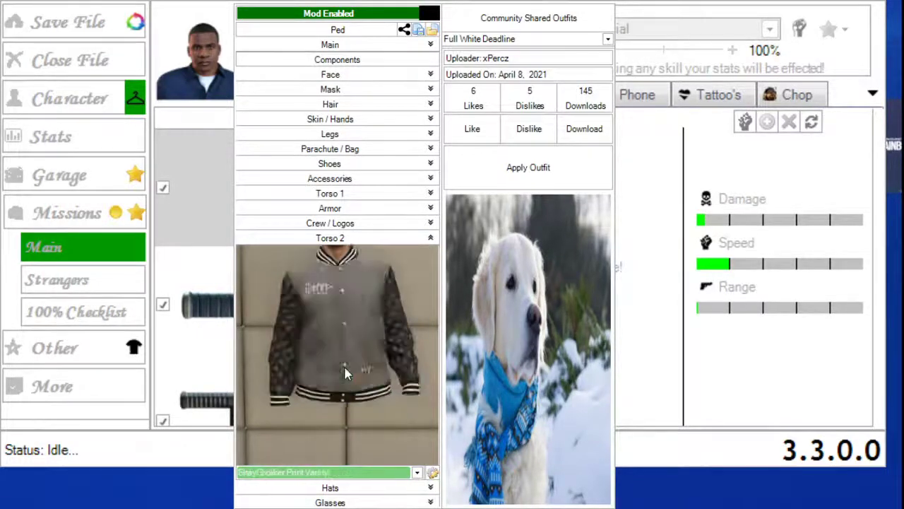
{"action": "scroll", "coordinate": [345, 375], "scroll_direction": "down", "scroll_amount": 4}
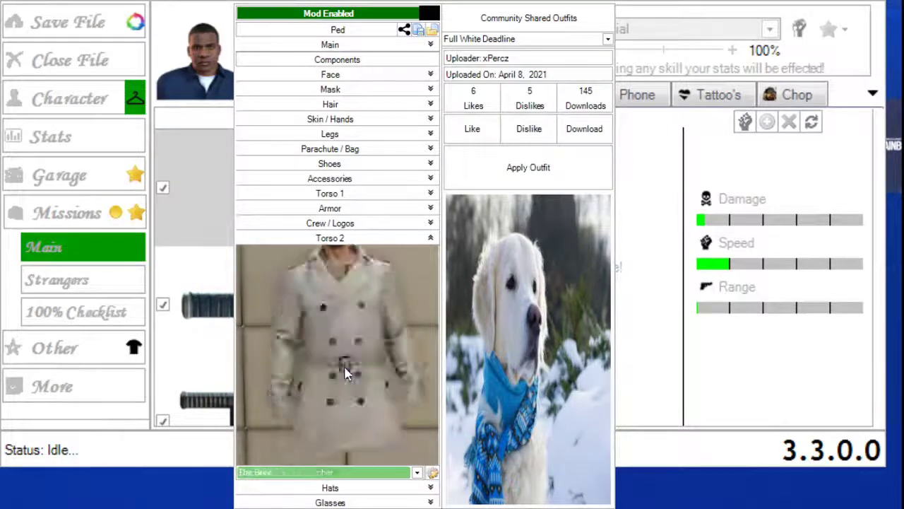
{"action": "scroll", "coordinate": [345, 374], "scroll_direction": "down", "scroll_amount": 4}
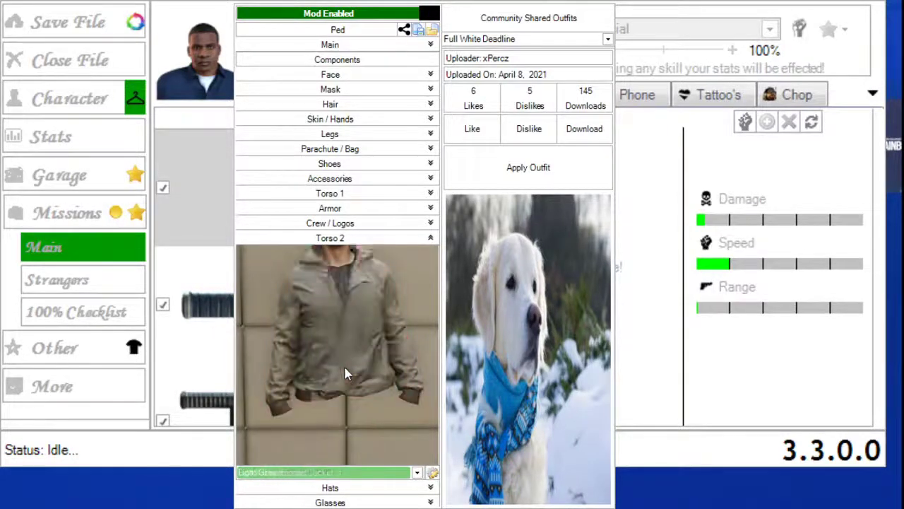
{"action": "scroll", "coordinate": [345, 374], "scroll_direction": "down", "scroll_amount": 1}
{"action": "scroll", "coordinate": [345, 373], "scroll_direction": "down", "scroll_amount": 1}
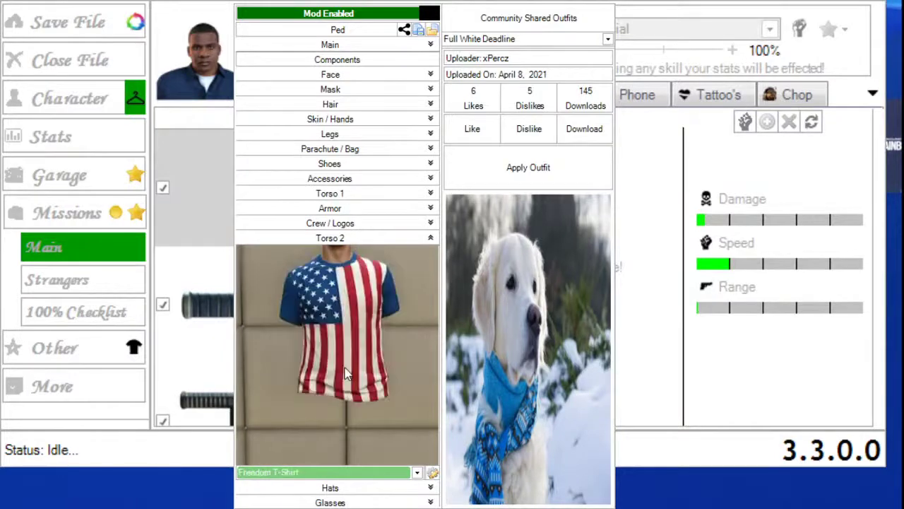
{"action": "scroll", "coordinate": [345, 372], "scroll_direction": "down", "scroll_amount": 4}
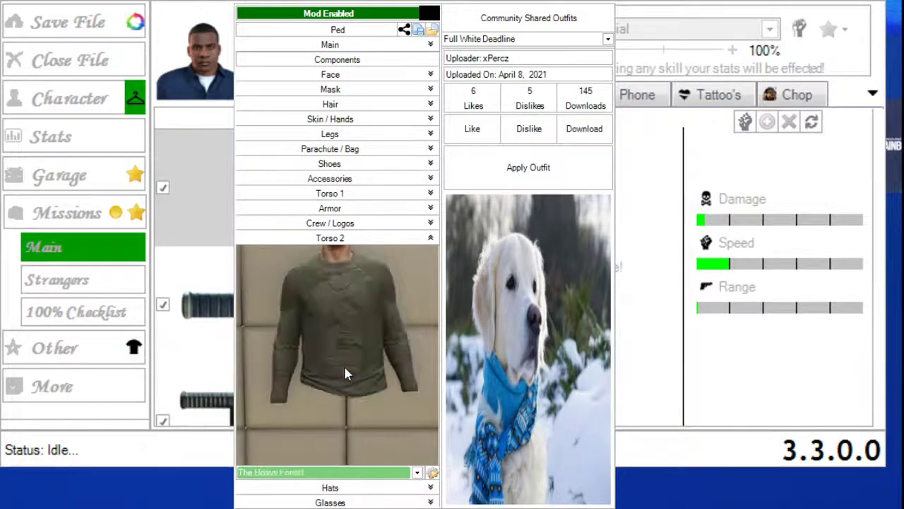
{"action": "scroll", "coordinate": [346, 373], "scroll_direction": "down", "scroll_amount": 4}
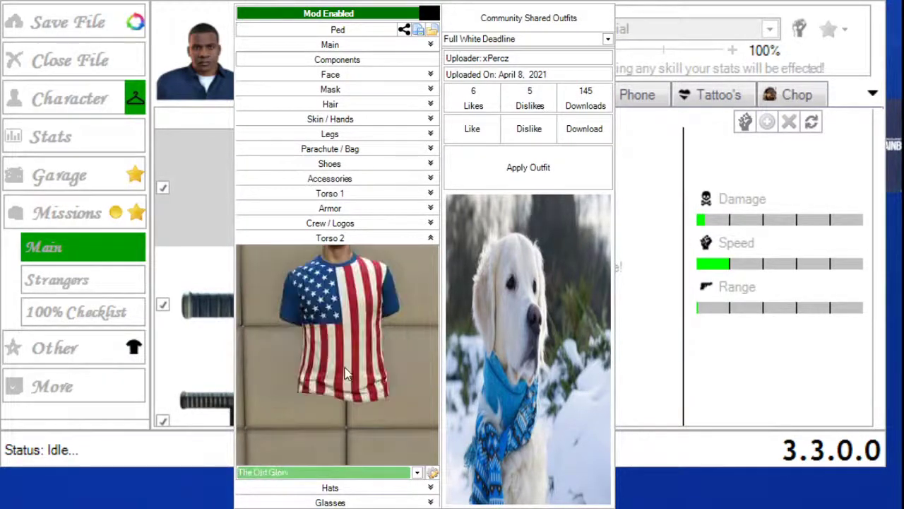
{"action": "scroll", "coordinate": [345, 373], "scroll_direction": "down", "scroll_amount": 4}
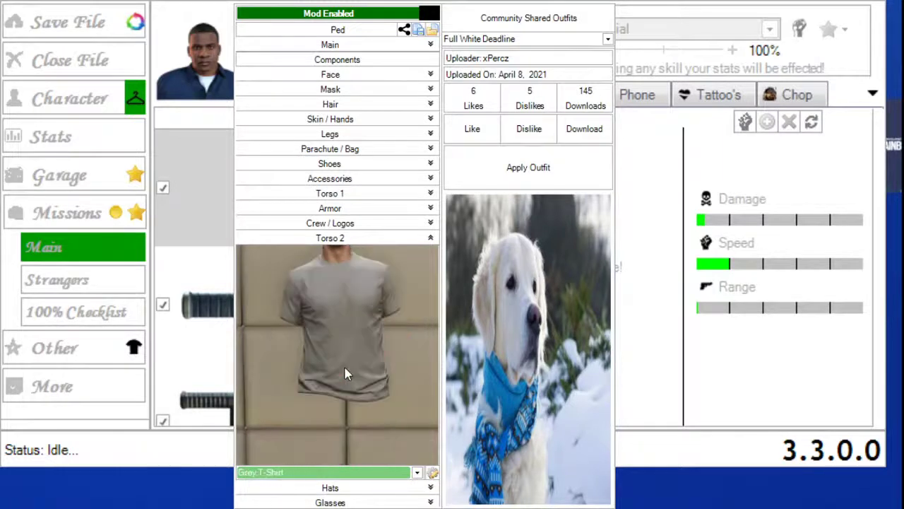
{"action": "scroll", "coordinate": [345, 372], "scroll_direction": "down", "scroll_amount": 4}
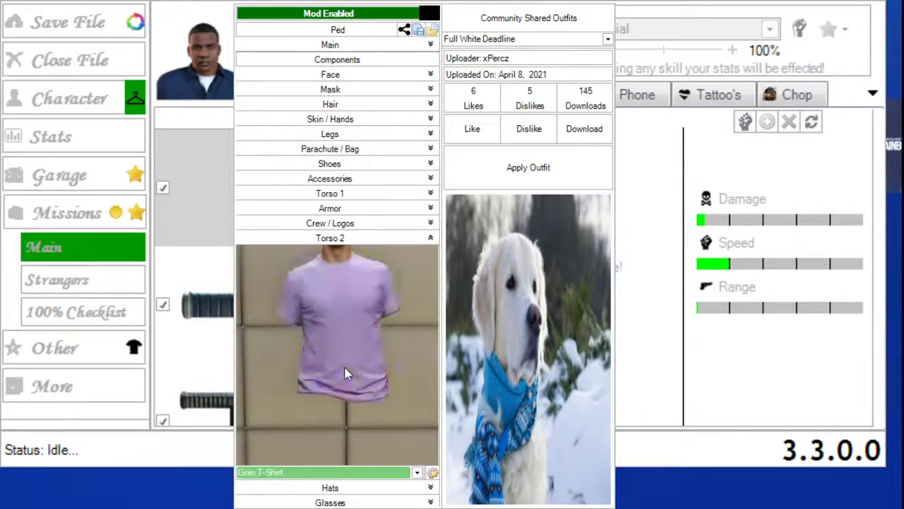
{"action": "scroll", "coordinate": [346, 373], "scroll_direction": "down", "scroll_amount": 4}
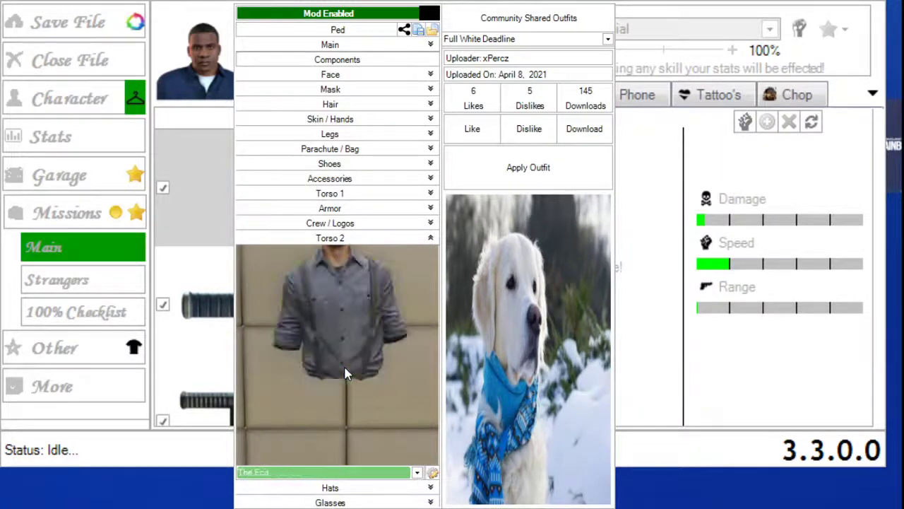
{"action": "scroll", "coordinate": [346, 373], "scroll_direction": "down", "scroll_amount": 4}
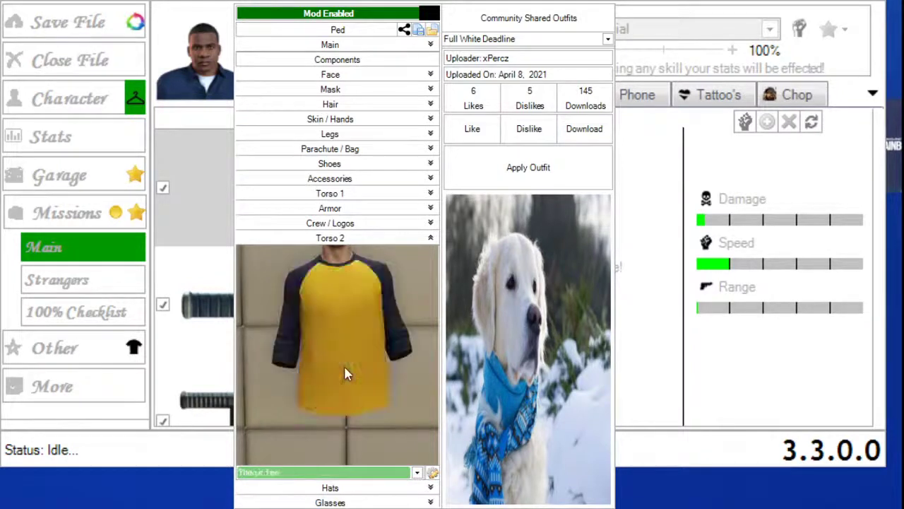
{"action": "scroll", "coordinate": [345, 373], "scroll_direction": "down", "scroll_amount": 1}
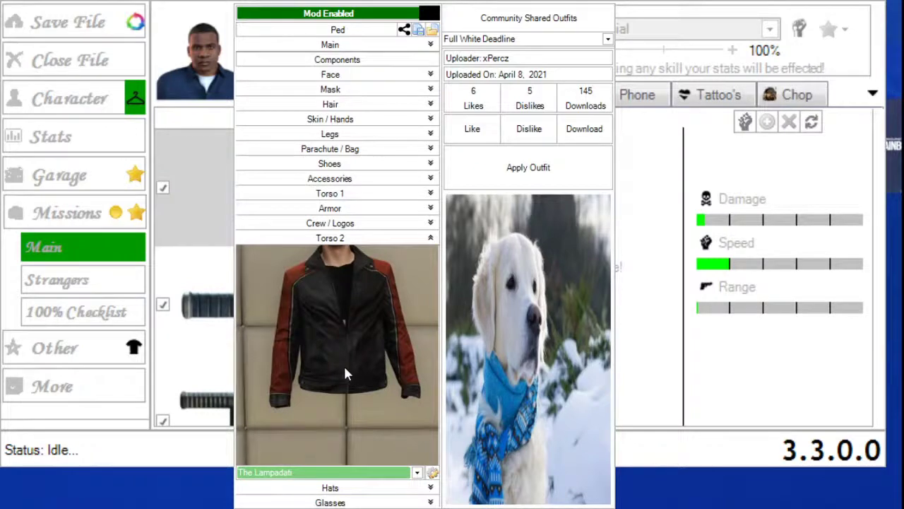
Close the outfit editor and load the community-shared outfits from the Other section
{"action": "left_click", "coordinate": [600, 6]}
{"action": "left_click", "coordinate": [135, 348]}
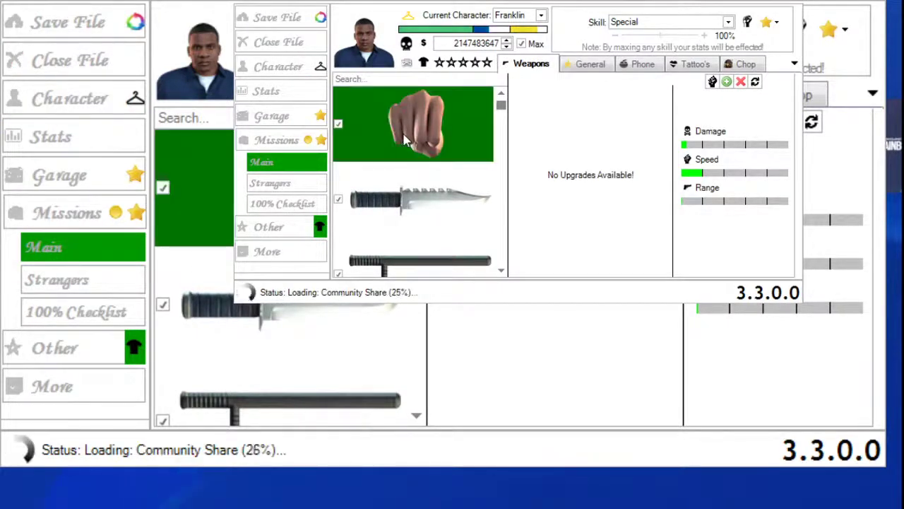
{"action": "left_click", "coordinate": [405, 139]}
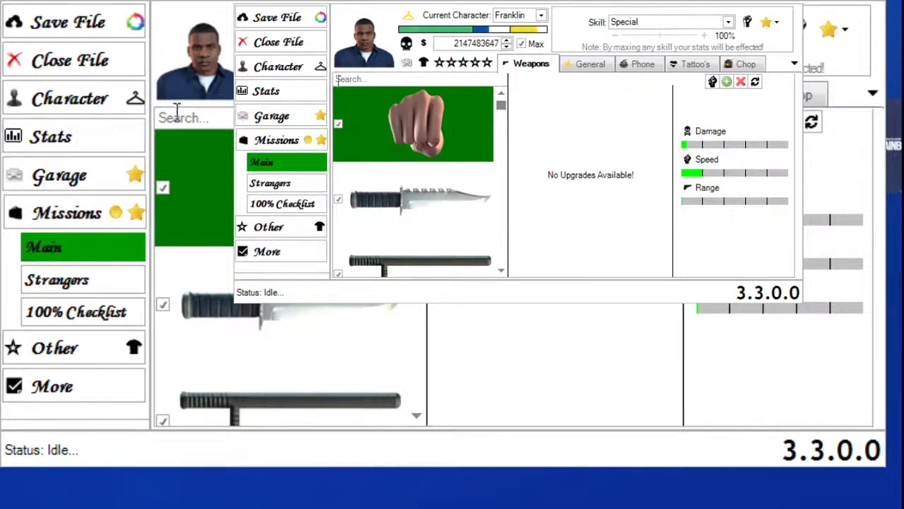
Reopen the outfit editor for Franklin with the community shared outfits alongside
{"action": "left_click", "coordinate": [143, 104]}
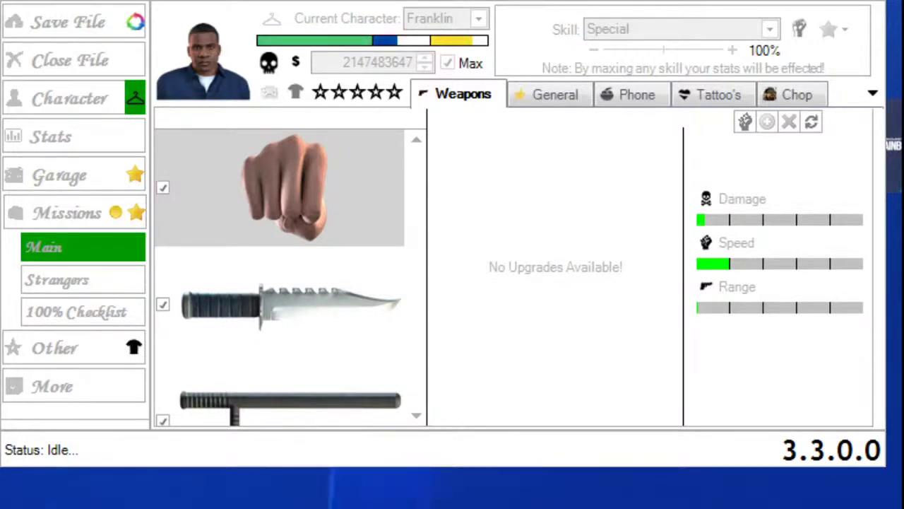
{"action": "left_click", "coordinate": [299, 169]}
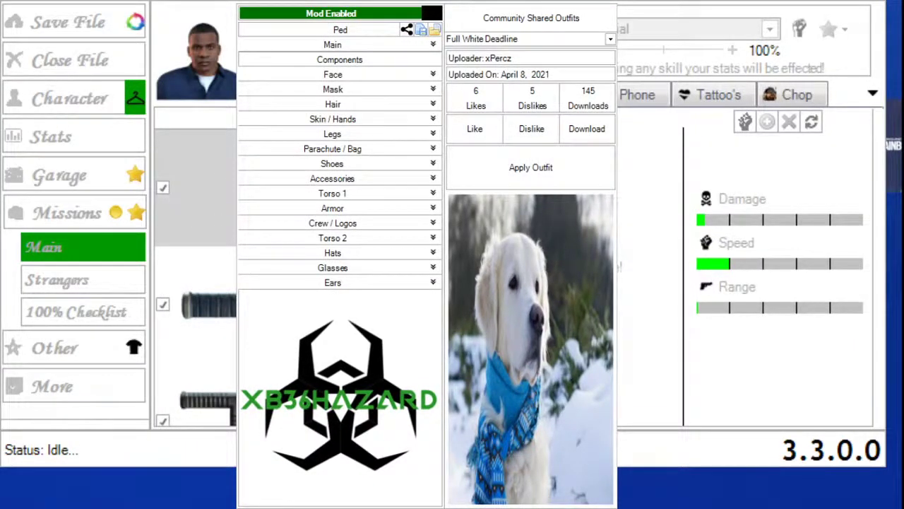
{"action": "left_click", "coordinate": [547, 411]}
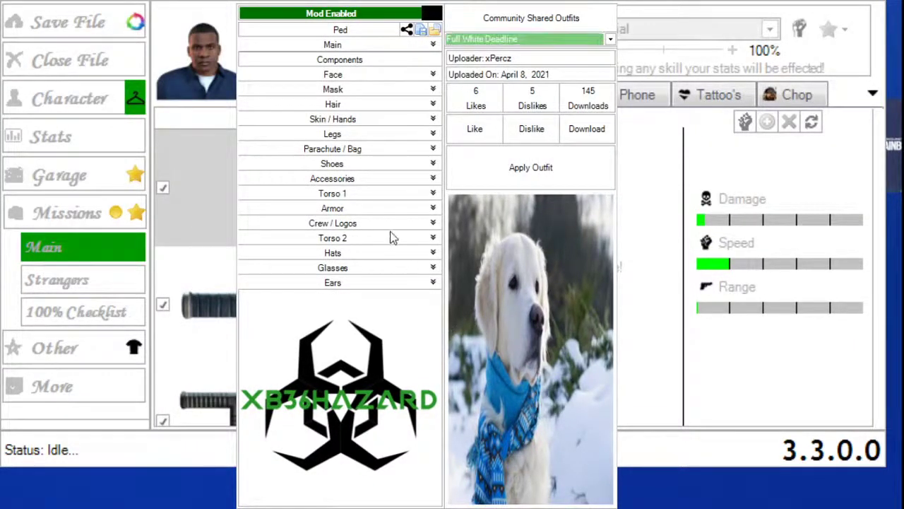
Browse the Armor component's variants, from Super Light Armor through the crew armors to Crew White Armor 6
{"action": "left_click", "coordinate": [433, 209]}
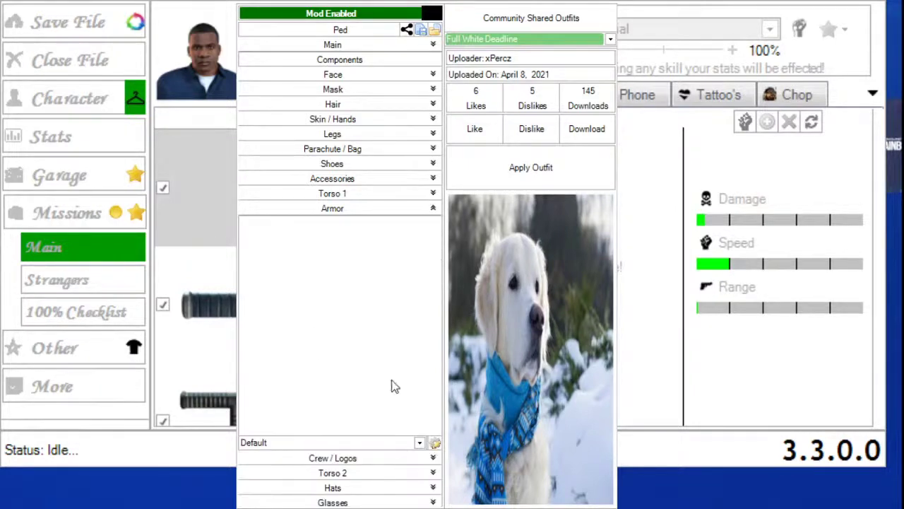
{"action": "left_click", "coordinate": [385, 444]}
{"action": "scroll", "coordinate": [385, 444], "scroll_direction": "down", "scroll_amount": 1}
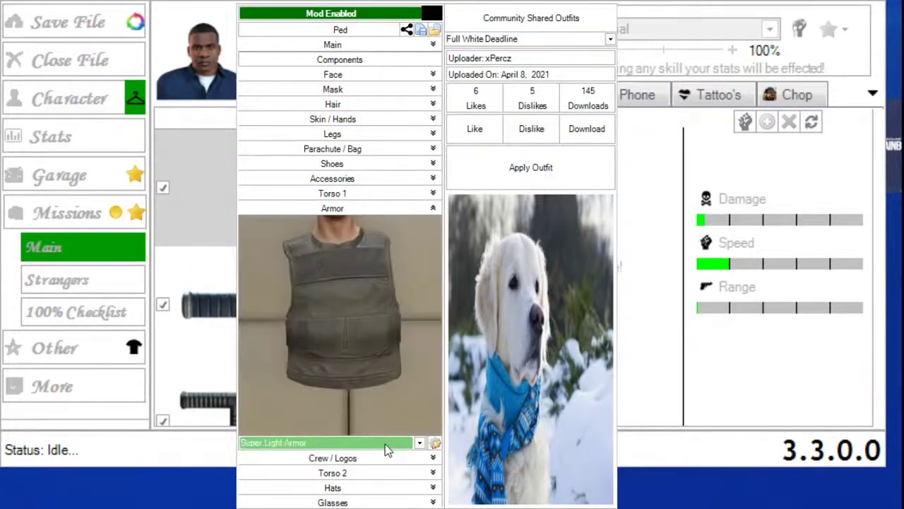
{"action": "scroll", "coordinate": [385, 444], "scroll_direction": "down", "scroll_amount": 4}
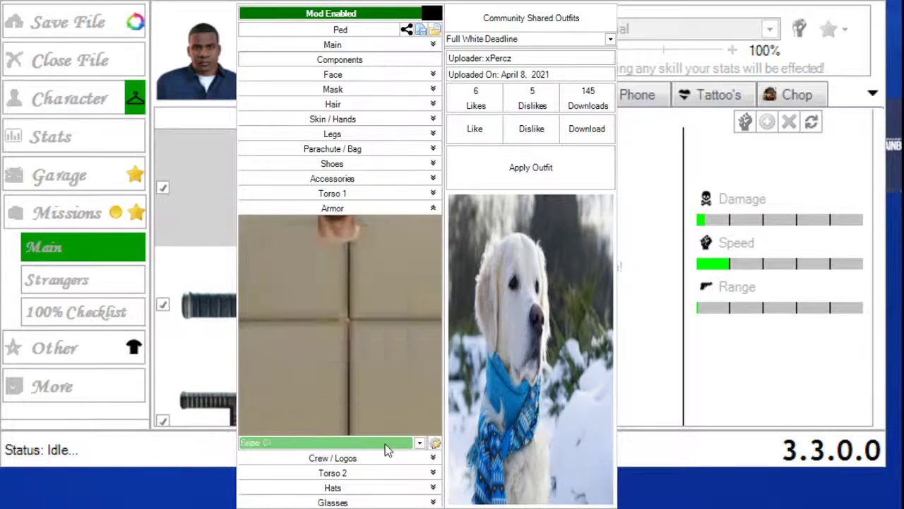
{"action": "scroll", "coordinate": [385, 443], "scroll_direction": "down", "scroll_amount": 4}
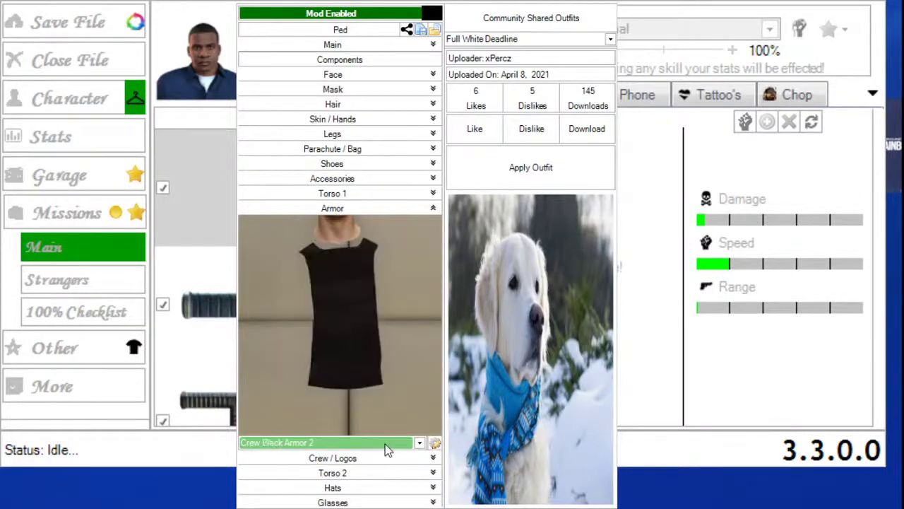
{"action": "scroll", "coordinate": [385, 443], "scroll_direction": "down", "scroll_amount": 5}
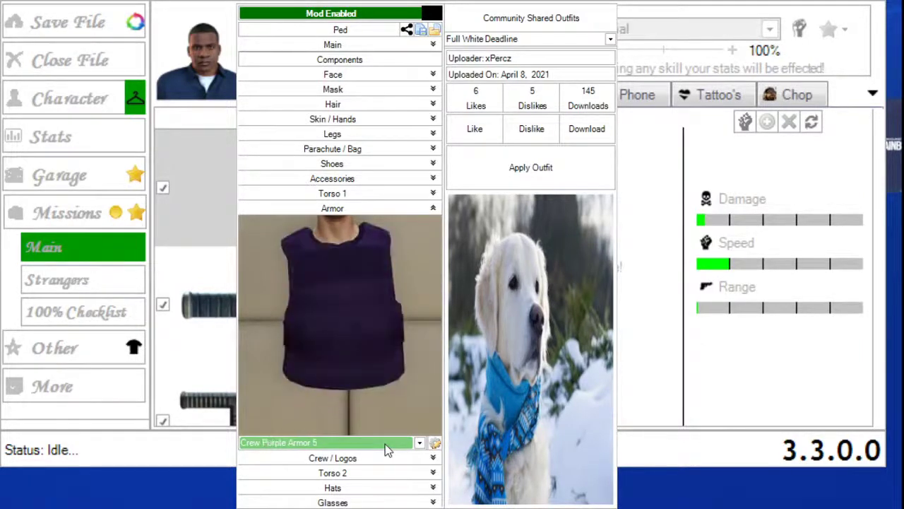
{"action": "scroll", "coordinate": [385, 444], "scroll_direction": "down", "scroll_amount": 7}
{"action": "scroll", "coordinate": [385, 444], "scroll_direction": "down", "scroll_amount": 5}
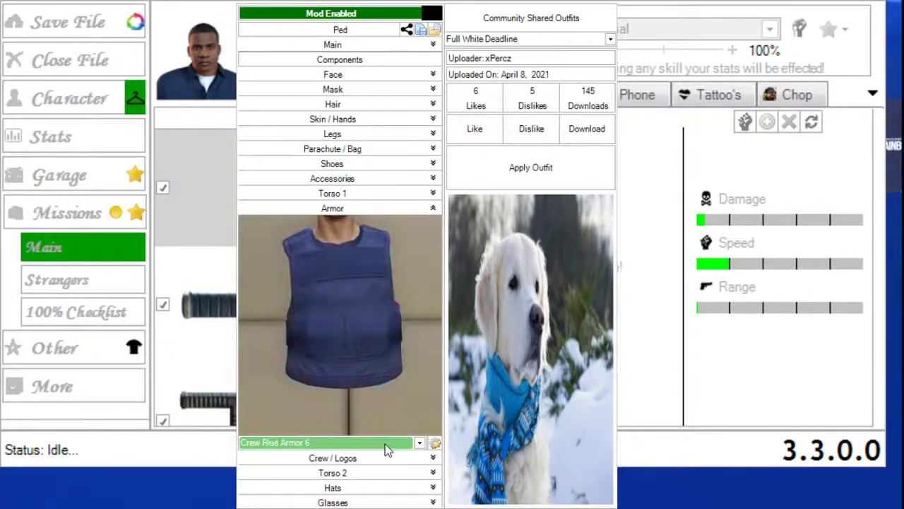
{"action": "scroll", "coordinate": [385, 444], "scroll_direction": "down", "scroll_amount": 2}
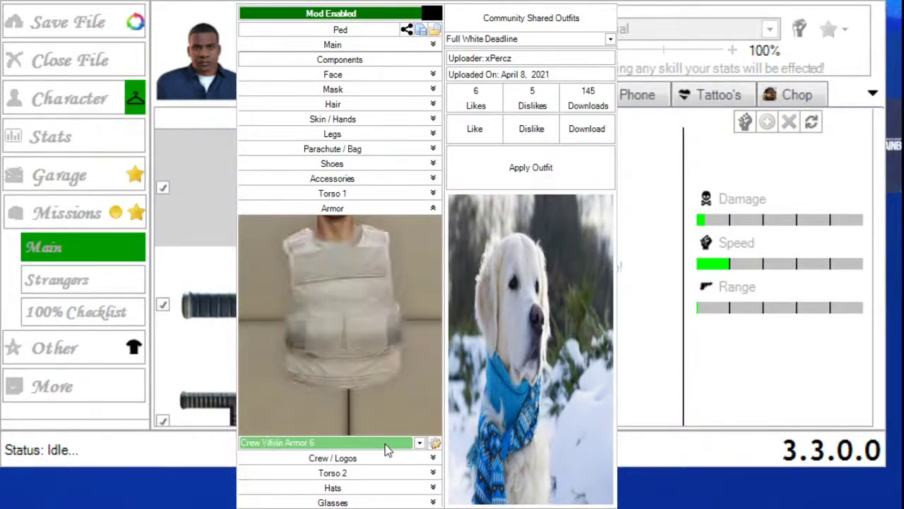
{"action": "scroll", "coordinate": [385, 444], "scroll_direction": "down", "scroll_amount": 5}
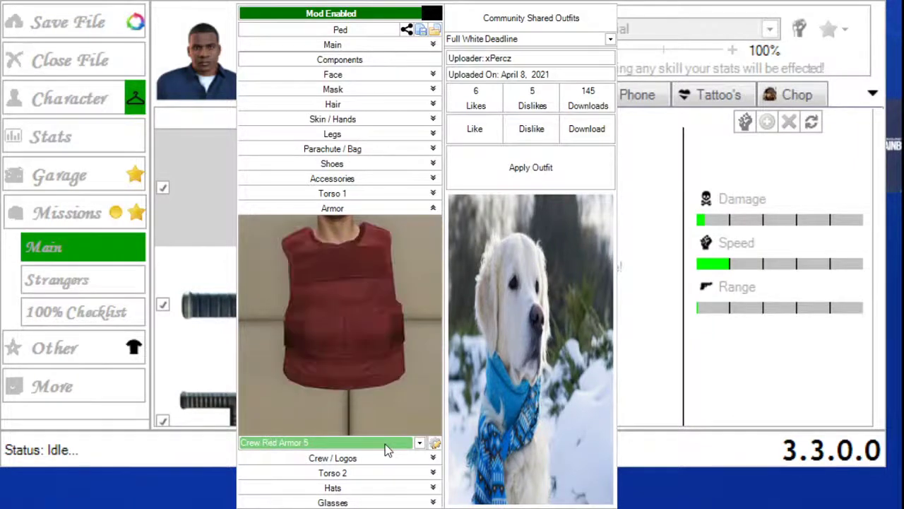
{"action": "scroll", "coordinate": [385, 444], "scroll_direction": "down", "scroll_amount": 2}
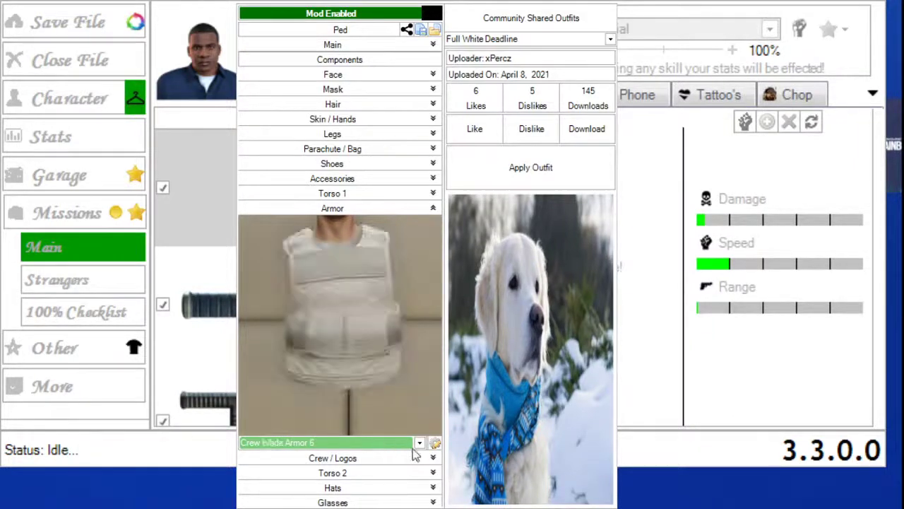
{"action": "left_click", "coordinate": [434, 443]}
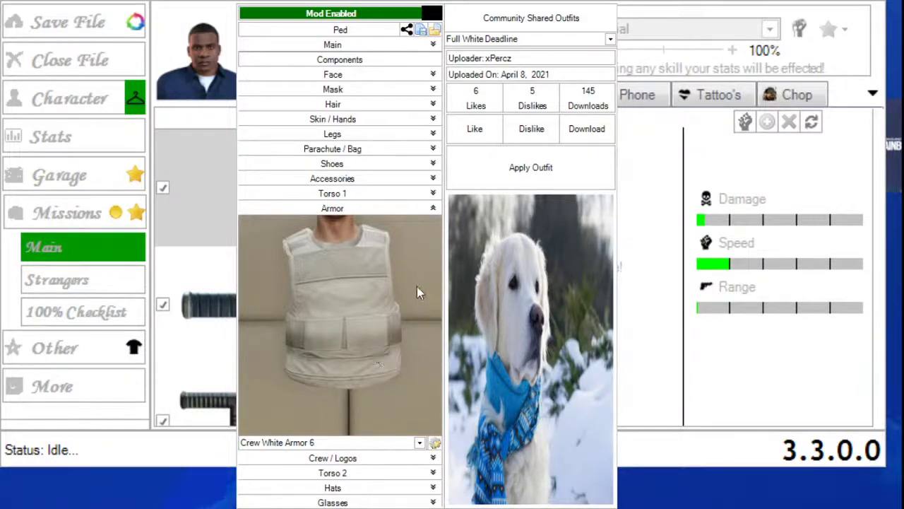
Collapse the Armor component and check the variant shown under Torso 1
{"action": "left_click", "coordinate": [431, 208]}
{"action": "left_click", "coordinate": [431, 197]}
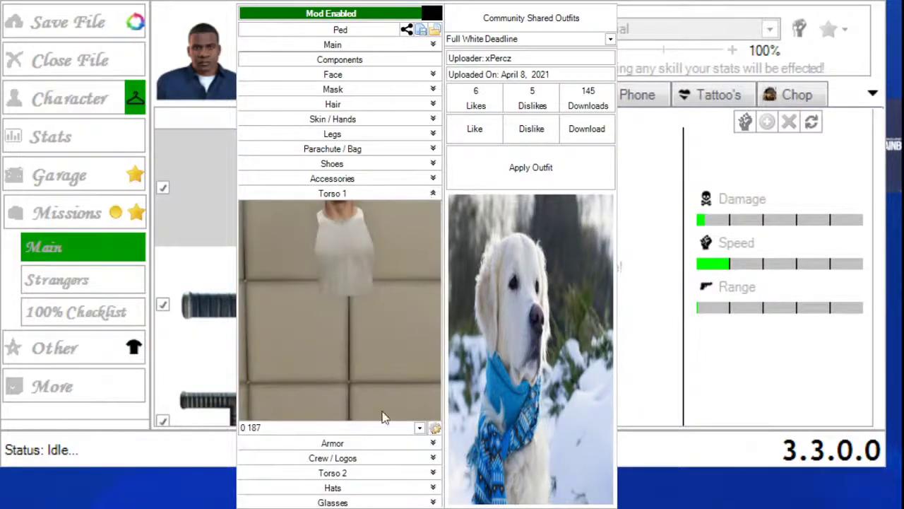
{"action": "left_click", "coordinate": [429, 193]}
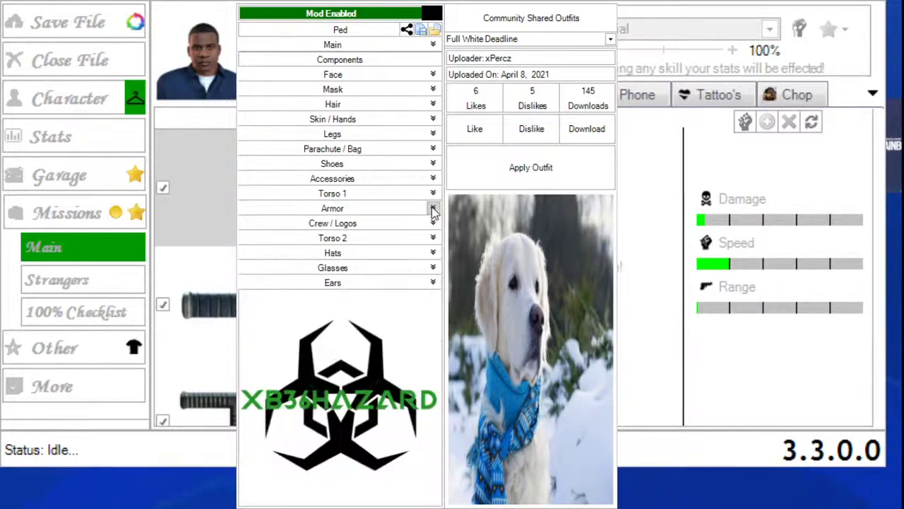
Browse the Torso 2 variants from The Lampadati through the bombers and printed T-shirts to The Vogue
{"action": "left_click", "coordinate": [433, 237]}
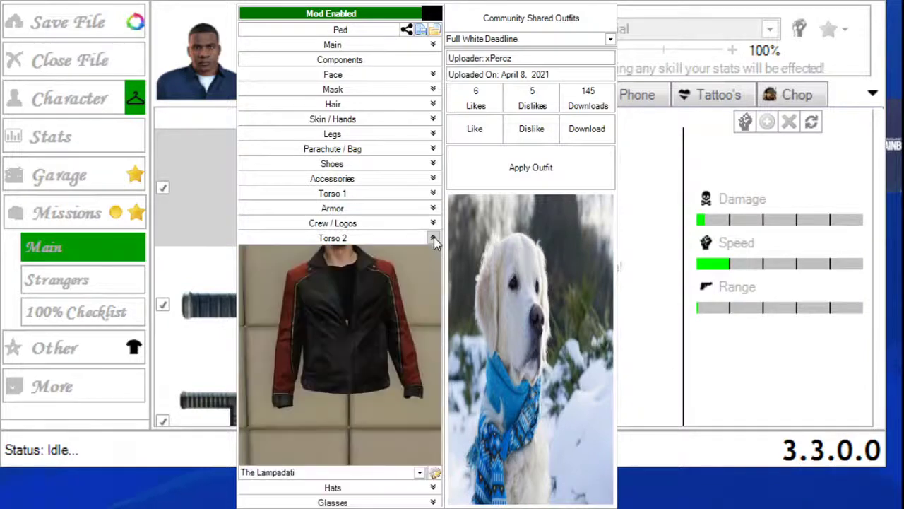
{"action": "left_click", "coordinate": [415, 473]}
{"action": "scroll", "coordinate": [414, 474], "scroll_direction": "down", "scroll_amount": 2}
{"action": "scroll", "coordinate": [414, 475], "scroll_direction": "down", "scroll_amount": 4}
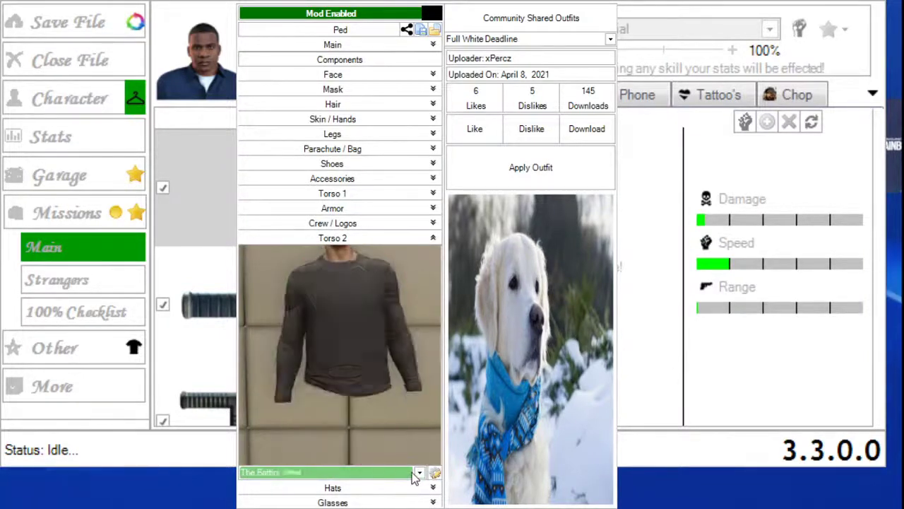
{"action": "scroll", "coordinate": [414, 475], "scroll_direction": "down", "scroll_amount": 4}
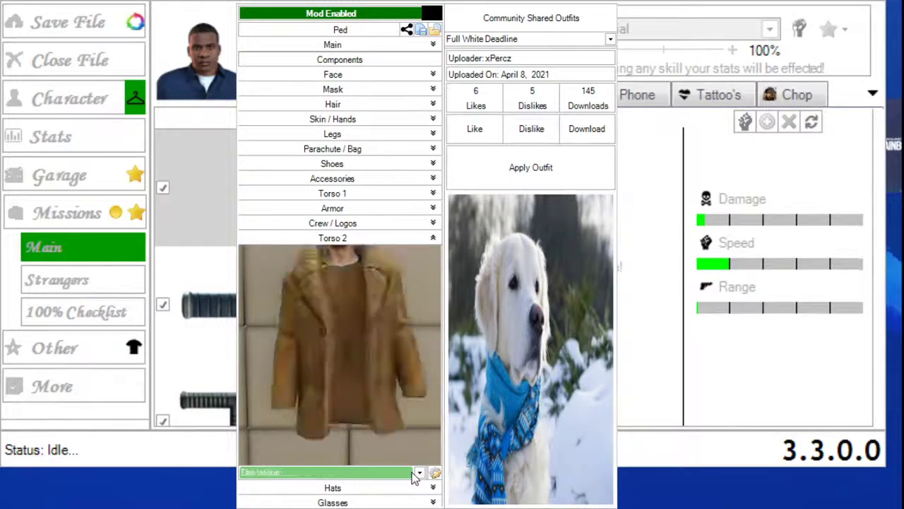
{"action": "scroll", "coordinate": [415, 475], "scroll_direction": "down", "scroll_amount": 4}
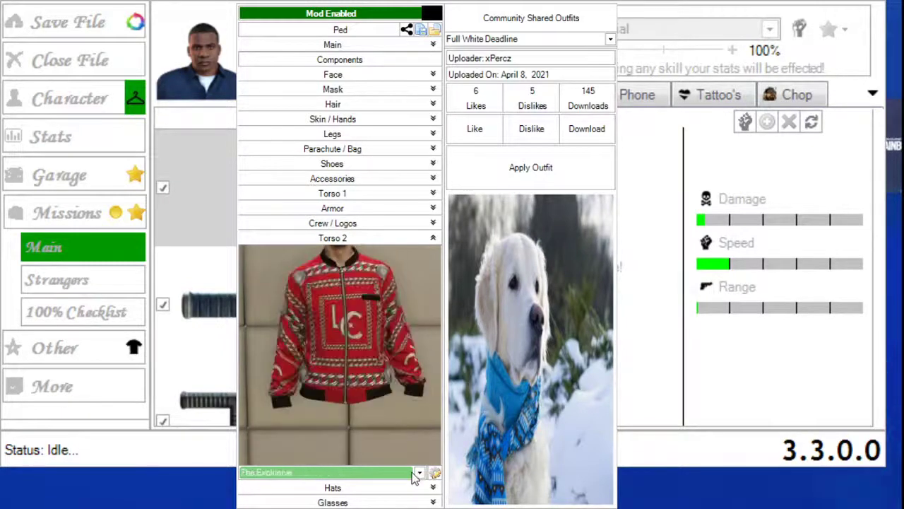
{"action": "scroll", "coordinate": [415, 474], "scroll_direction": "down", "scroll_amount": 4}
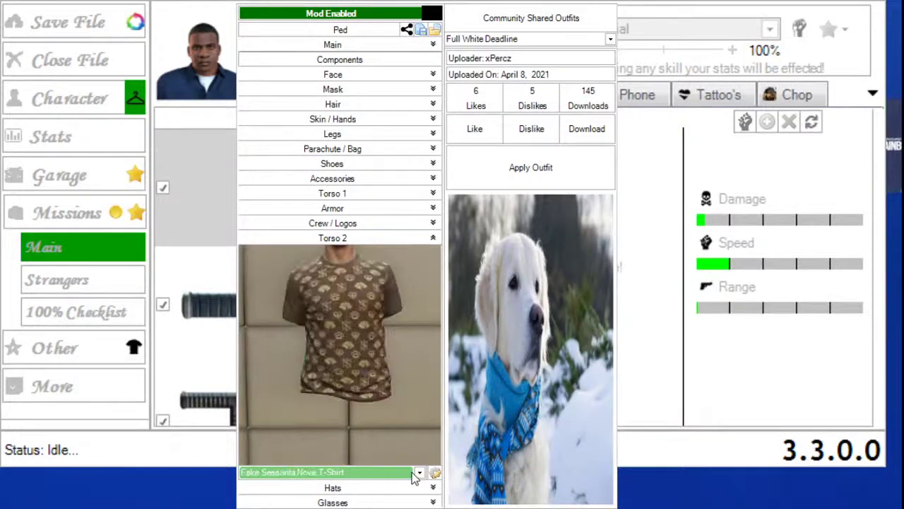
{"action": "scroll", "coordinate": [415, 475], "scroll_direction": "down", "scroll_amount": 3}
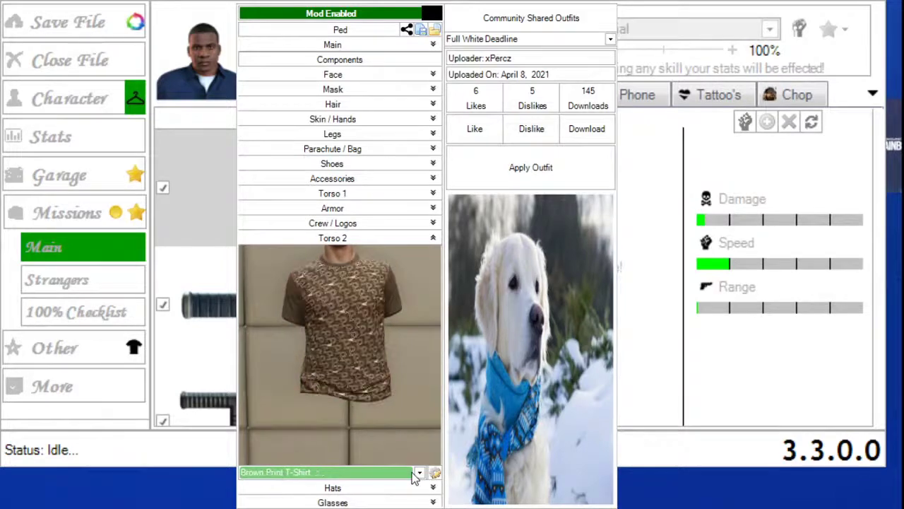
{"action": "scroll", "coordinate": [416, 478], "scroll_direction": "down", "scroll_amount": 4}
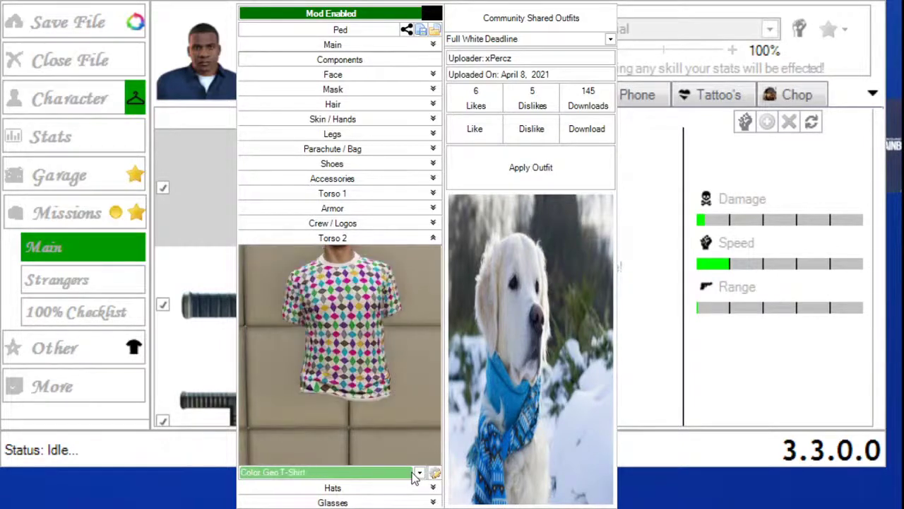
{"action": "scroll", "coordinate": [415, 477], "scroll_direction": "down", "scroll_amount": 4}
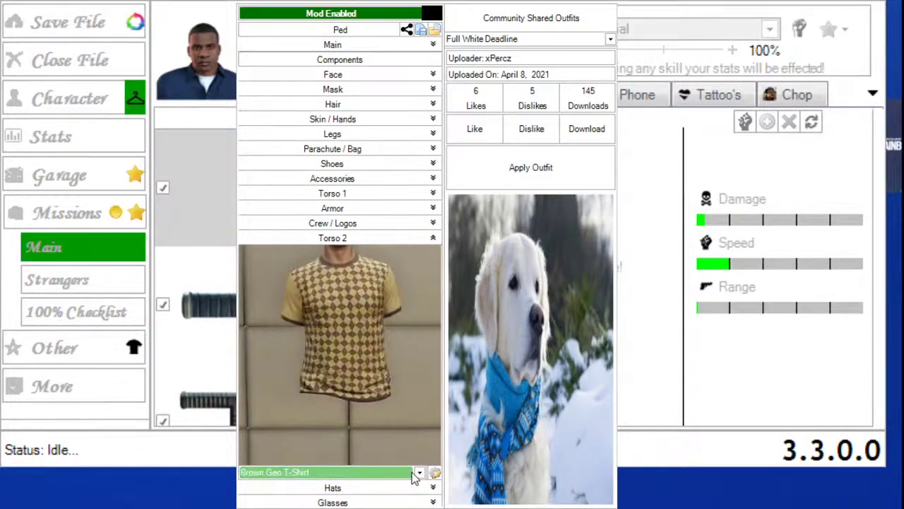
{"action": "scroll", "coordinate": [415, 477], "scroll_direction": "down", "scroll_amount": 4}
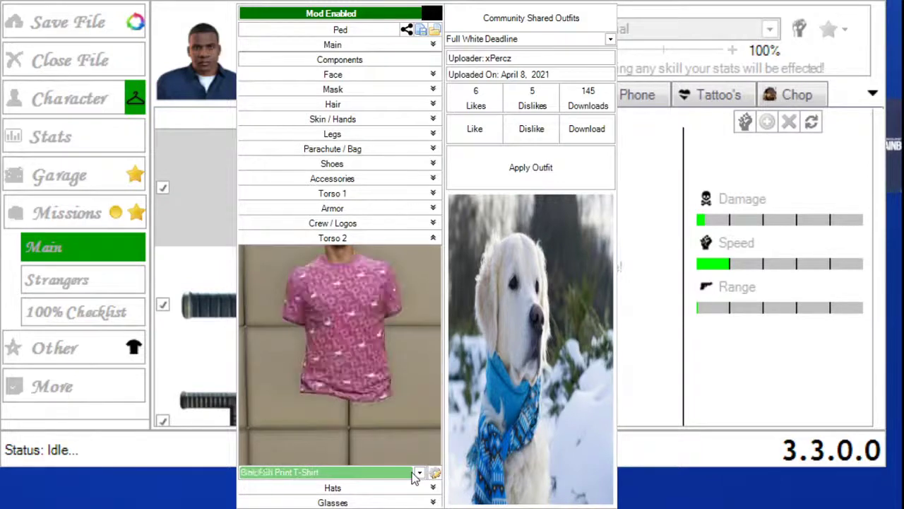
{"action": "scroll", "coordinate": [416, 478], "scroll_direction": "down", "scroll_amount": 4}
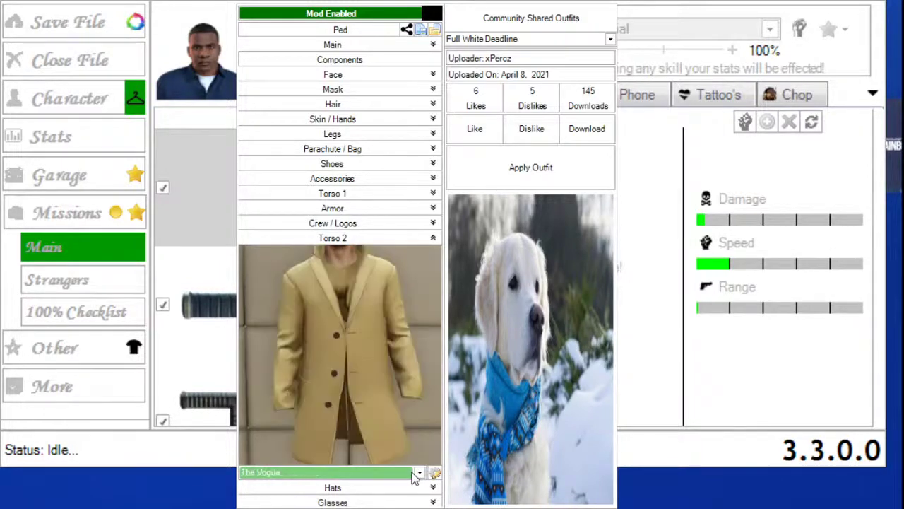
Go back through the Torso 2 variants to the bombers and choose Color SN Zipped Bomber
{"action": "scroll", "coordinate": [415, 477], "scroll_direction": "up", "scroll_amount": 4}
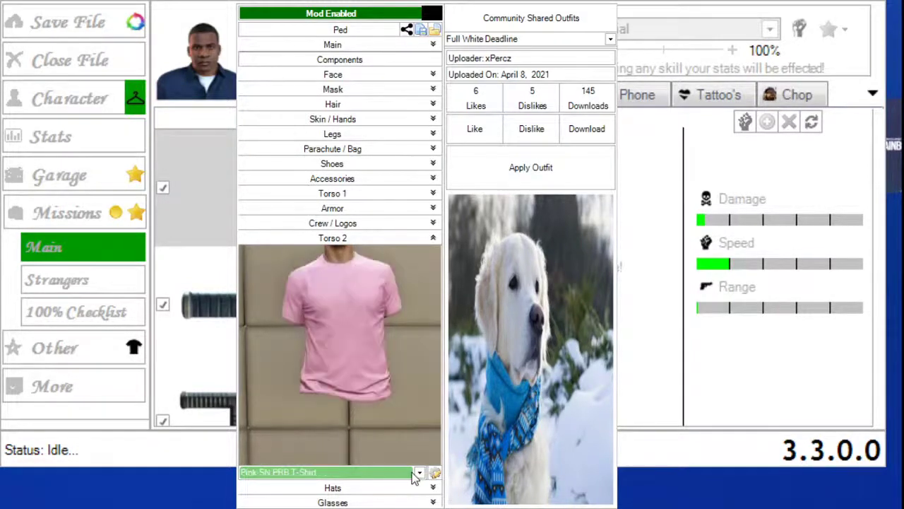
{"action": "scroll", "coordinate": [415, 477], "scroll_direction": "up", "scroll_amount": 1}
{"action": "scroll", "coordinate": [415, 477], "scroll_direction": "up", "scroll_amount": 4}
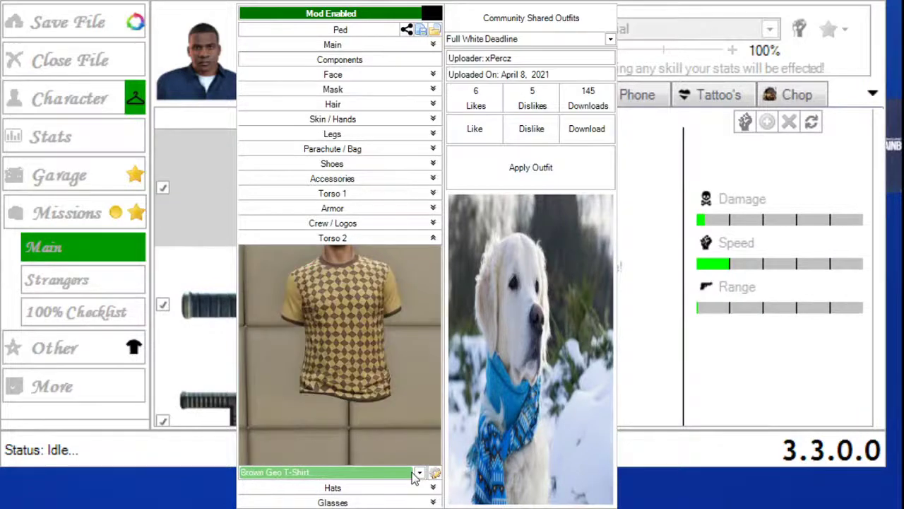
{"action": "scroll", "coordinate": [415, 477], "scroll_direction": "up", "scroll_amount": 4}
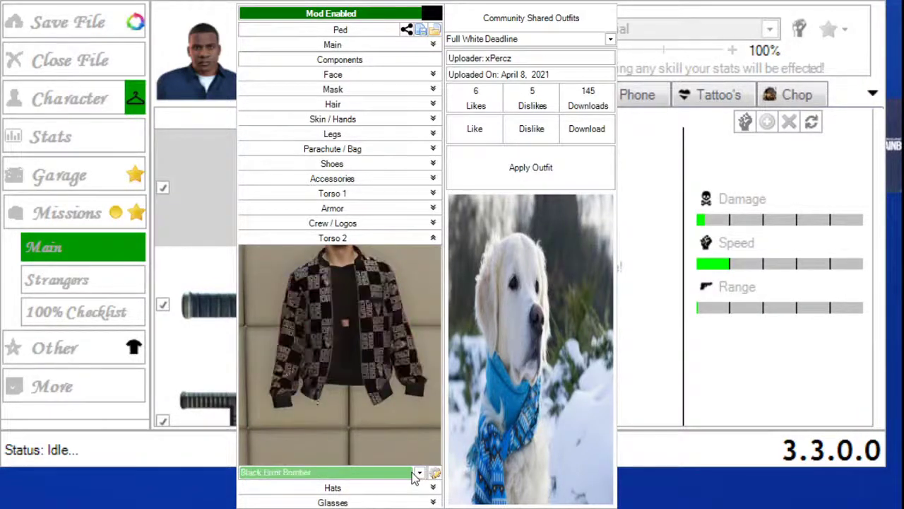
{"action": "scroll", "coordinate": [415, 477], "scroll_direction": "up", "scroll_amount": 3}
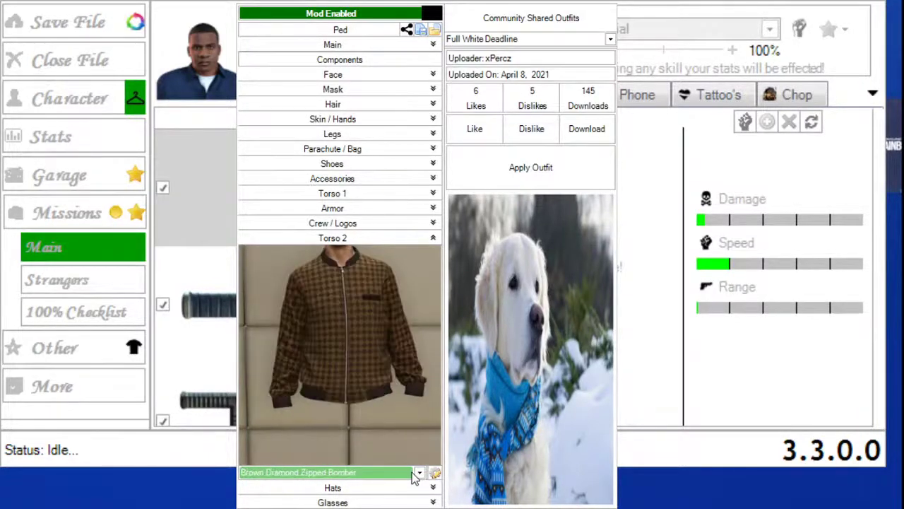
{"action": "left_click", "coordinate": [434, 474]}
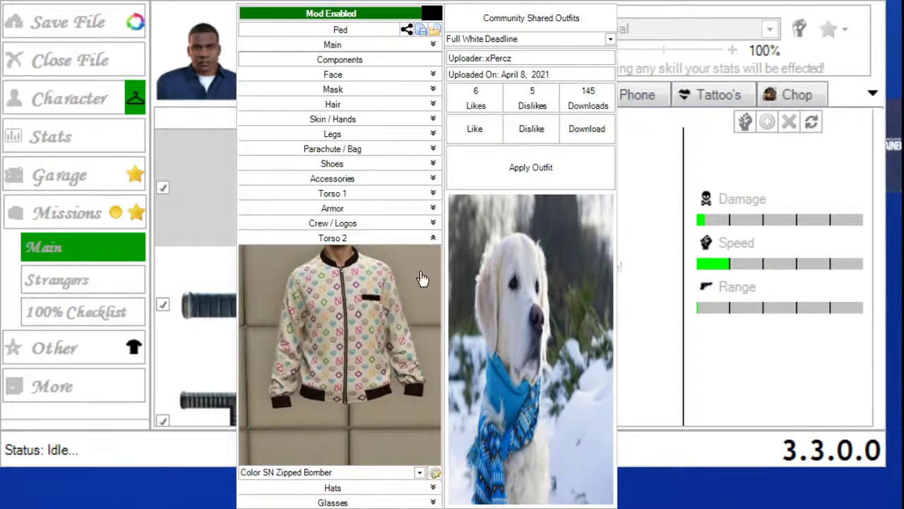
Preview Torso 2 variants such as Black Baseball Tee on the Multiplayer Female model, and return the model type to Multiplayer Male
{"action": "left_click", "coordinate": [433, 45]}
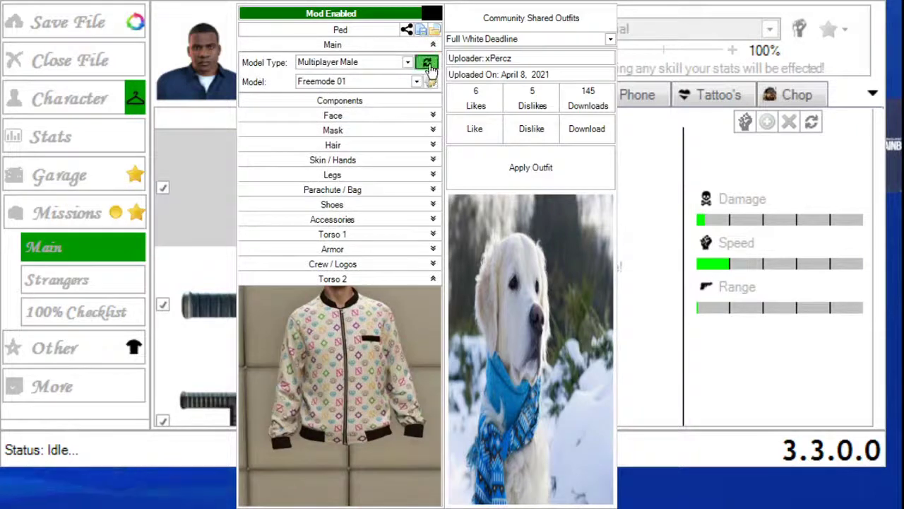
{"action": "left_click", "coordinate": [427, 63]}
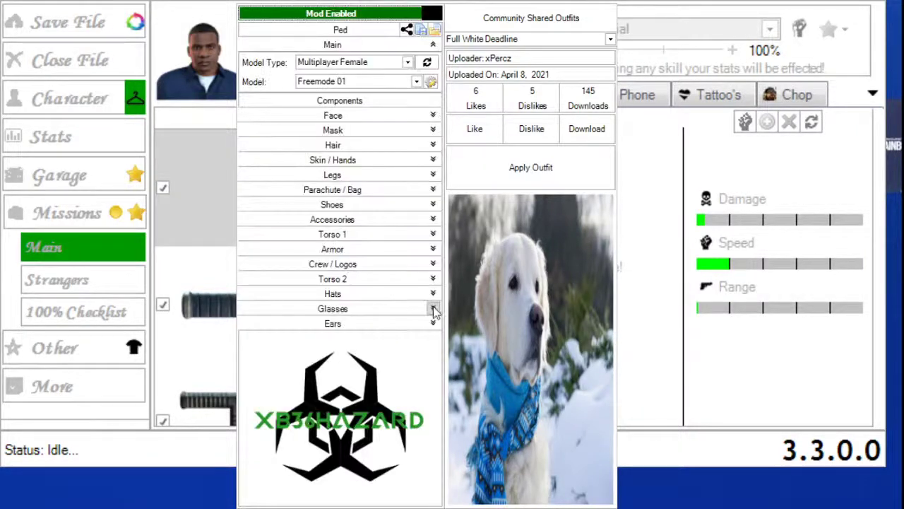
{"action": "left_click", "coordinate": [433, 276]}
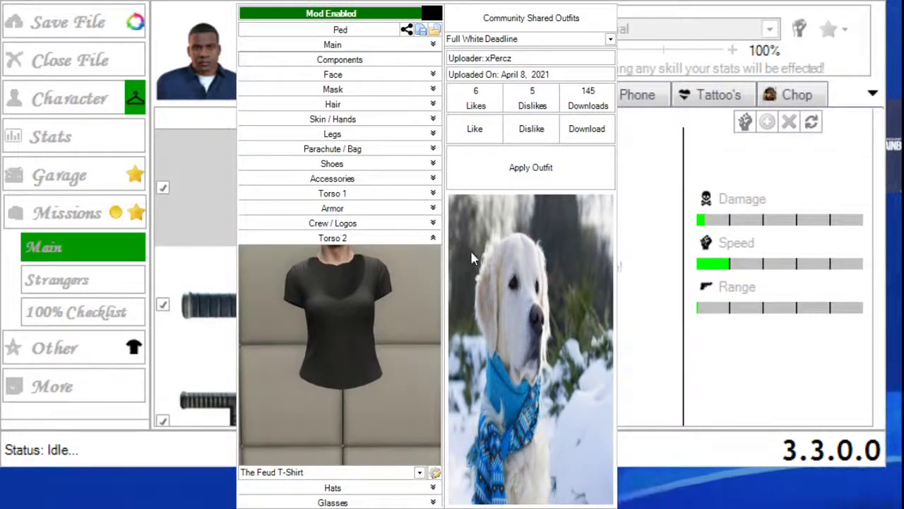
{"action": "scroll", "coordinate": [472, 281], "scroll_direction": "down", "scroll_amount": 1}
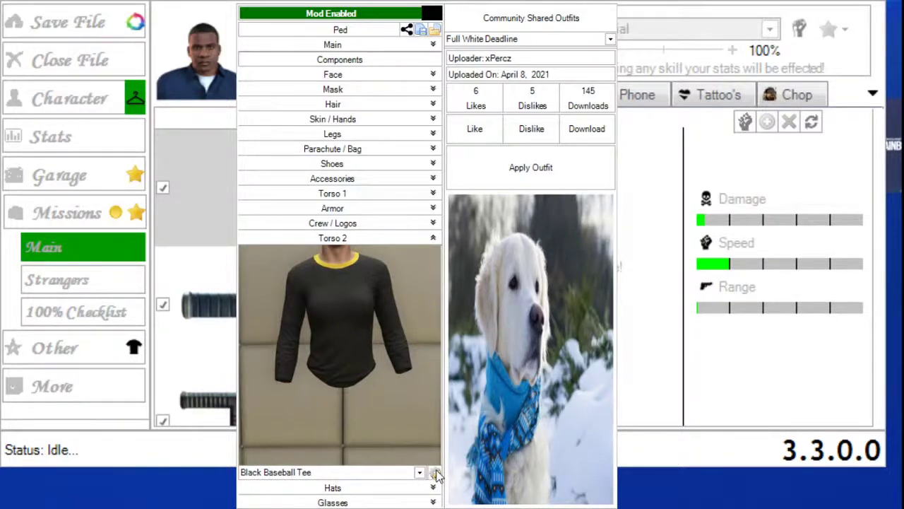
{"action": "left_click", "coordinate": [433, 44]}
{"action": "left_click", "coordinate": [426, 62]}
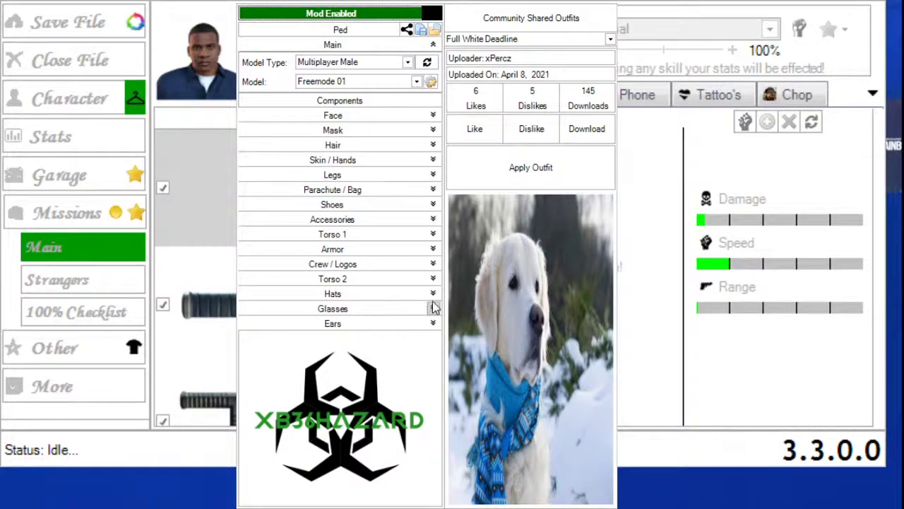
Browse the Crew / Logos component's variants from Default to Navy Racing Suit
{"action": "left_click", "coordinate": [433, 264]}
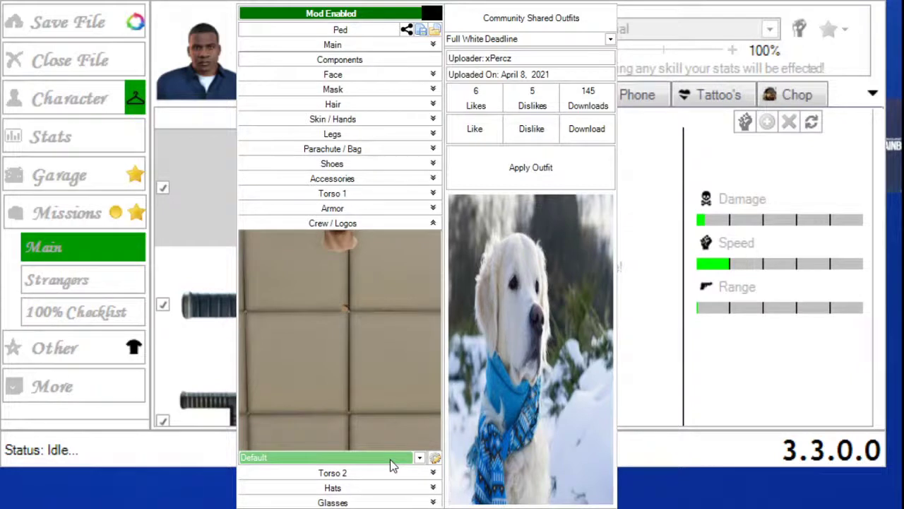
{"action": "scroll", "coordinate": [390, 459], "scroll_direction": "down", "scroll_amount": 1}
{"action": "scroll", "coordinate": [390, 459], "scroll_direction": "down", "scroll_amount": 3}
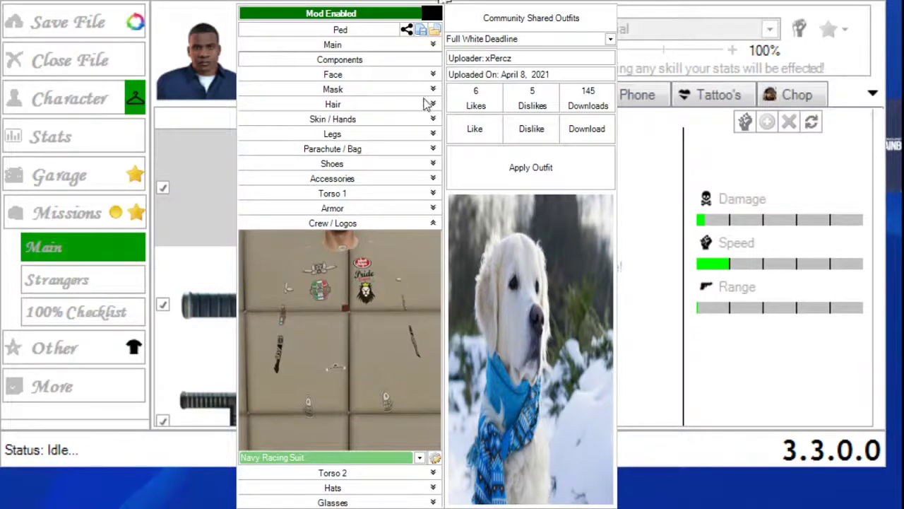
Examine the previews of the Face, Armor, Torso 1 and Torso 2 components on the multiplayer outfit
{"action": "left_click", "coordinate": [431, 74]}
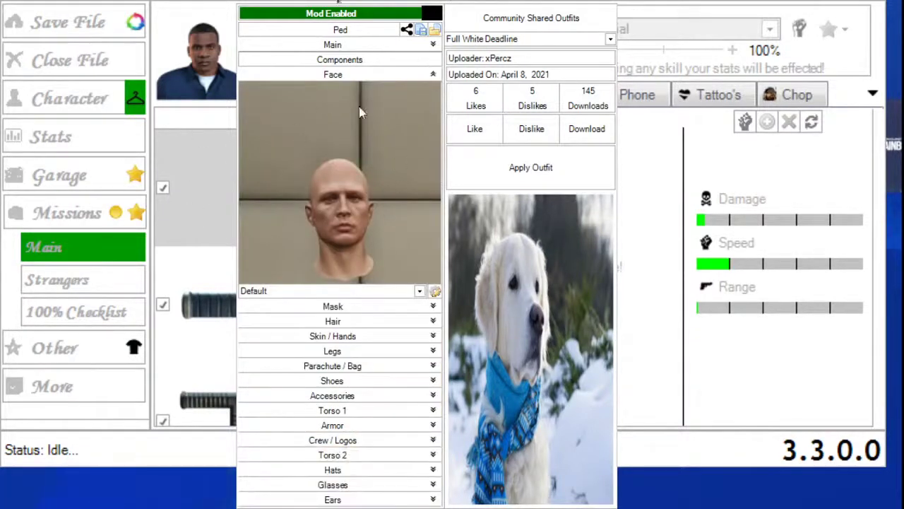
{"action": "left_click", "coordinate": [433, 75]}
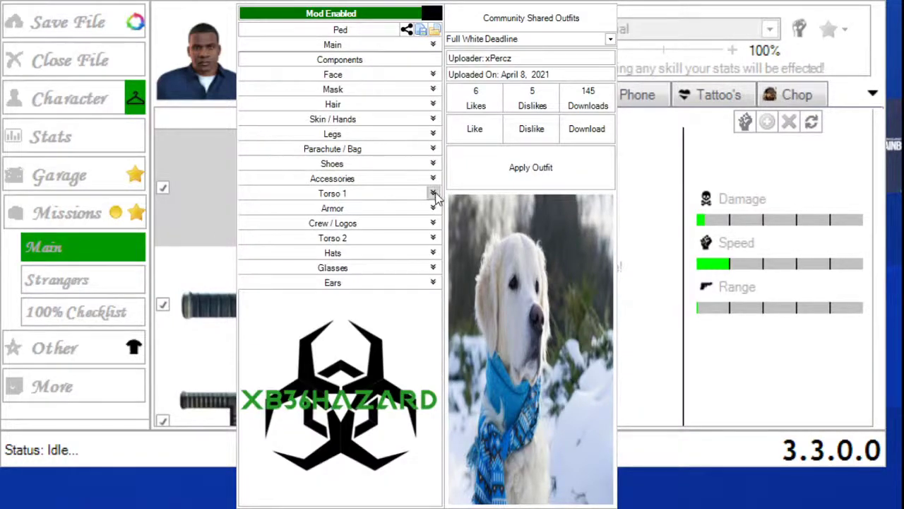
{"action": "left_click", "coordinate": [433, 208]}
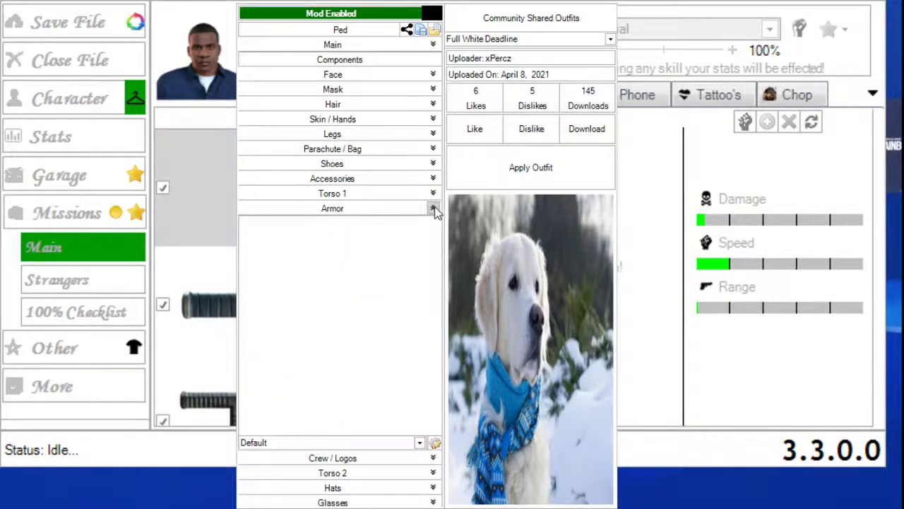
{"action": "left_click", "coordinate": [433, 209]}
{"action": "left_click", "coordinate": [433, 193]}
{"action": "left_click", "coordinate": [433, 193]}
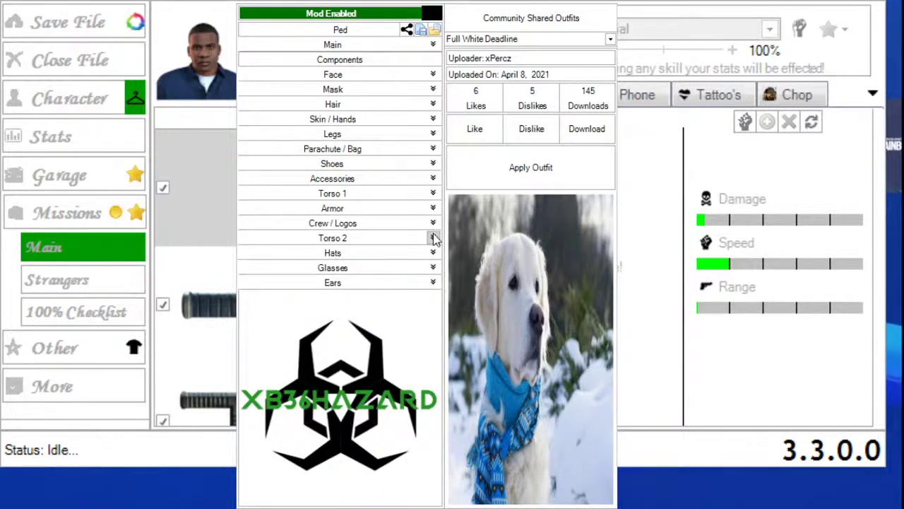
{"action": "left_click", "coordinate": [434, 238]}
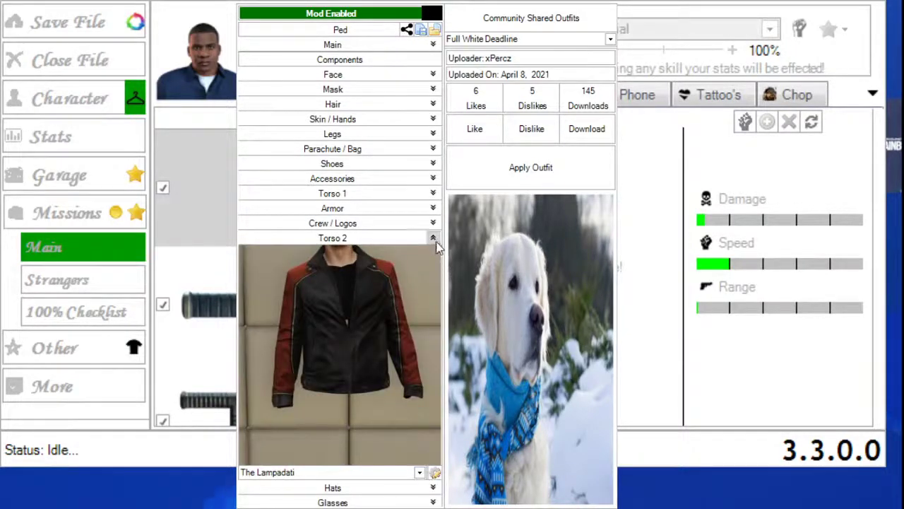
{"action": "left_click", "coordinate": [434, 238]}
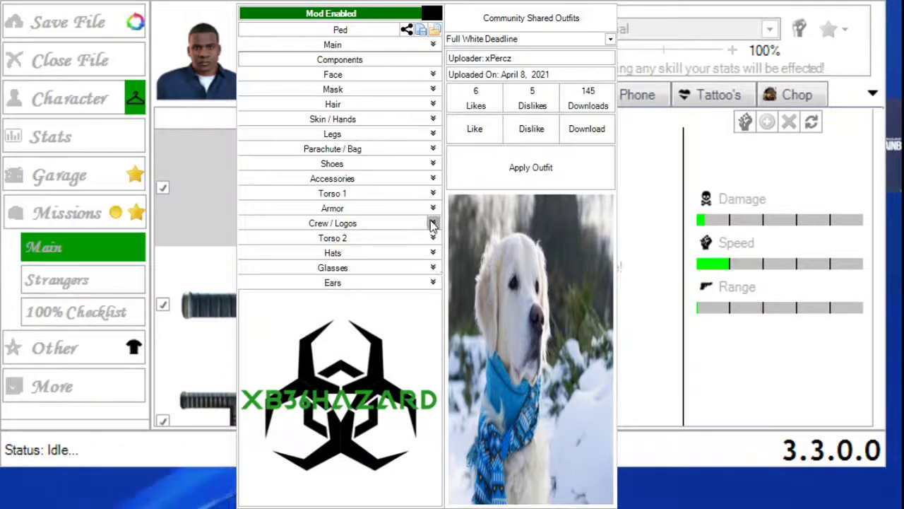
Compare the Crew / Logos preview with the neighbouring Armor and Torso 2 components
{"action": "left_click", "coordinate": [434, 224]}
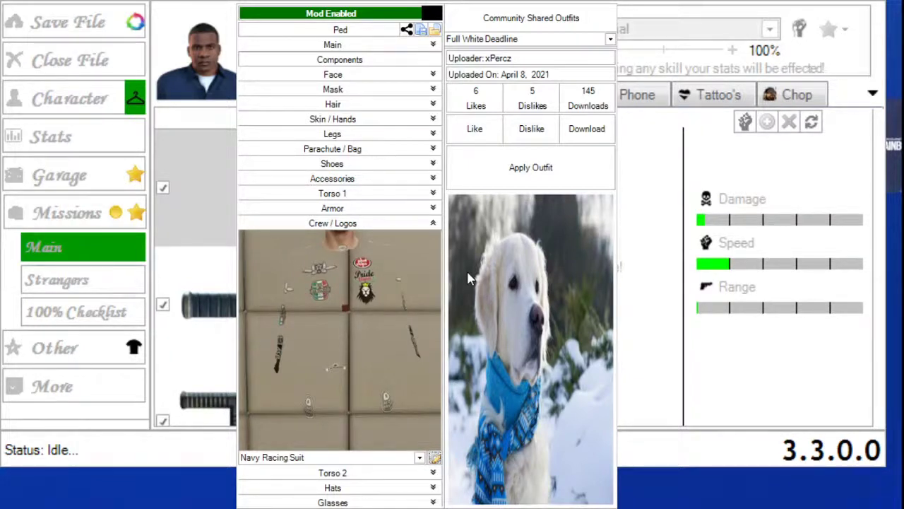
{"action": "left_click", "coordinate": [433, 223]}
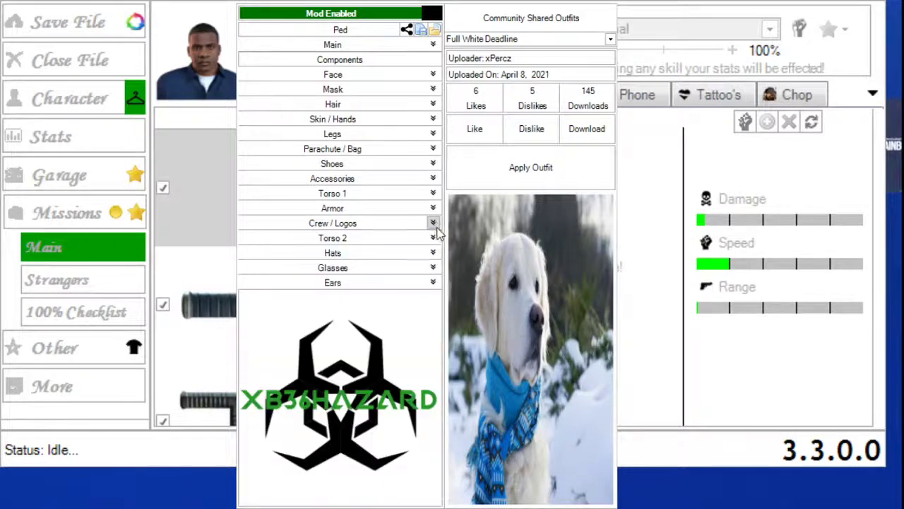
{"action": "left_click", "coordinate": [433, 208]}
{"action": "left_click", "coordinate": [434, 209]}
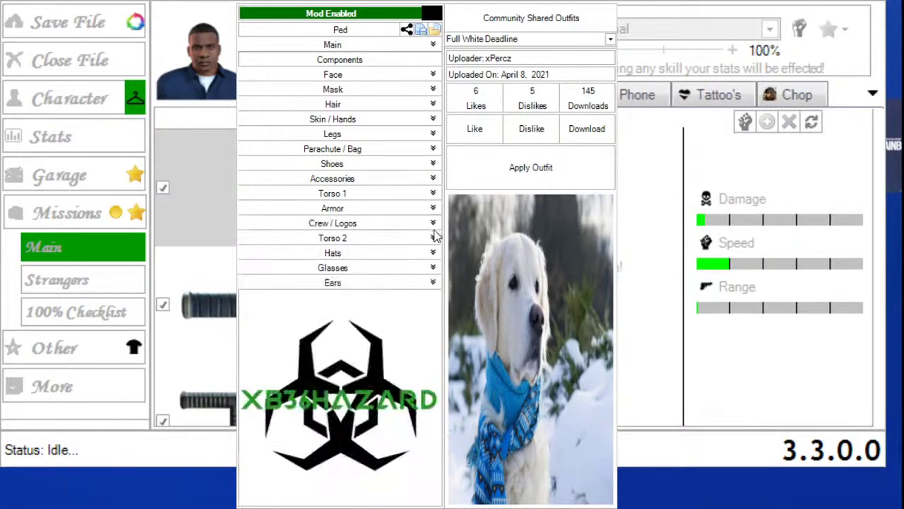
{"action": "left_click", "coordinate": [433, 238]}
{"action": "left_click", "coordinate": [433, 238]}
Browse the Torso 1 variants through the suit vests and cuffed shirts to The Smooth Brown Suit and Gun Belt
{"action": "left_click", "coordinate": [433, 193]}
{"action": "left_click", "coordinate": [397, 428]}
{"action": "scroll", "coordinate": [397, 428], "scroll_direction": "down", "scroll_amount": 3}
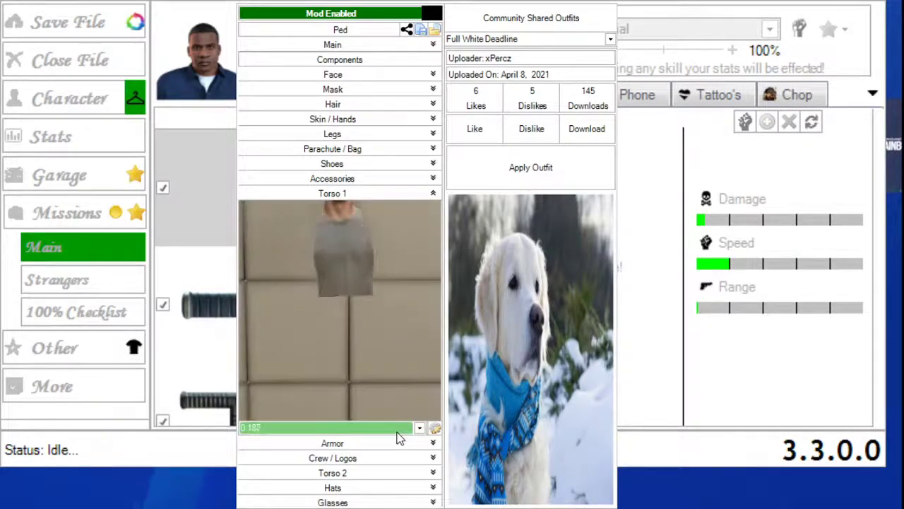
{"action": "scroll", "coordinate": [397, 438], "scroll_direction": "down", "scroll_amount": 4}
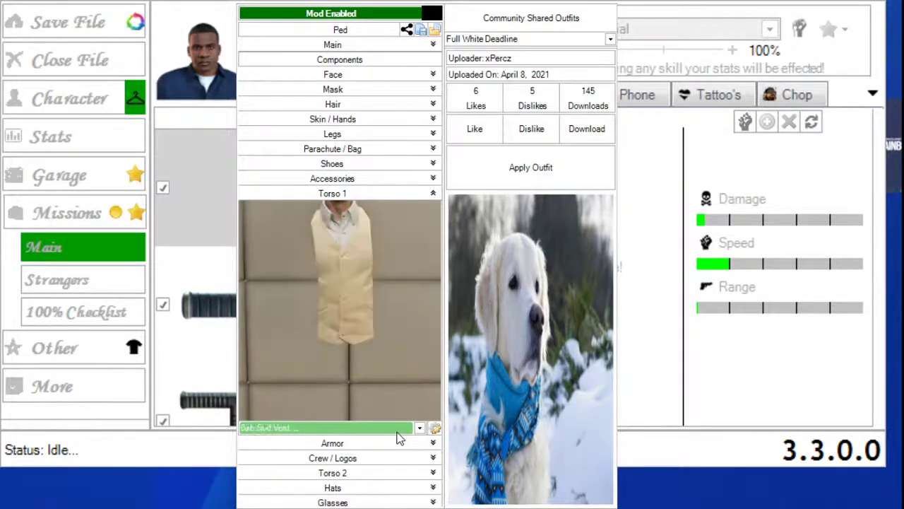
{"action": "scroll", "coordinate": [397, 438], "scroll_direction": "down", "scroll_amount": 4}
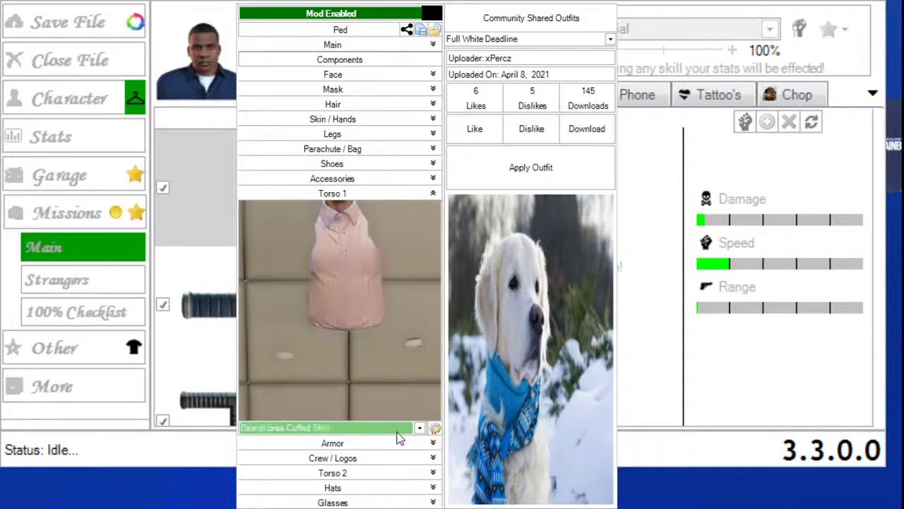
{"action": "scroll", "coordinate": [398, 437], "scroll_direction": "down", "scroll_amount": 3}
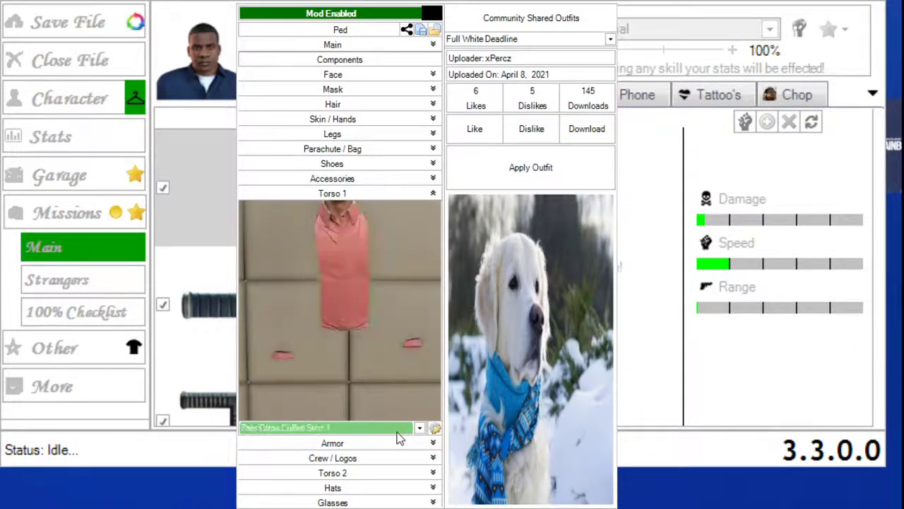
{"action": "left_click", "coordinate": [434, 429]}
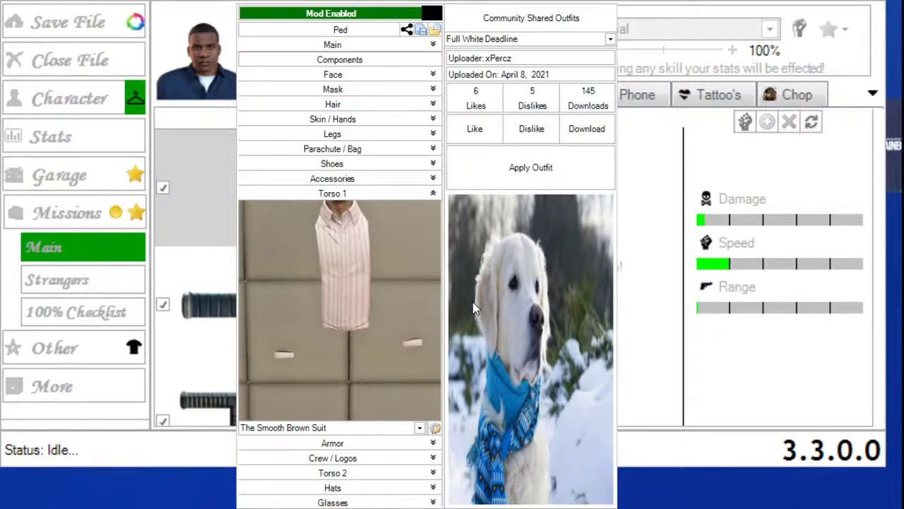
{"action": "scroll", "coordinate": [431, 339], "scroll_direction": "down", "scroll_amount": 1}
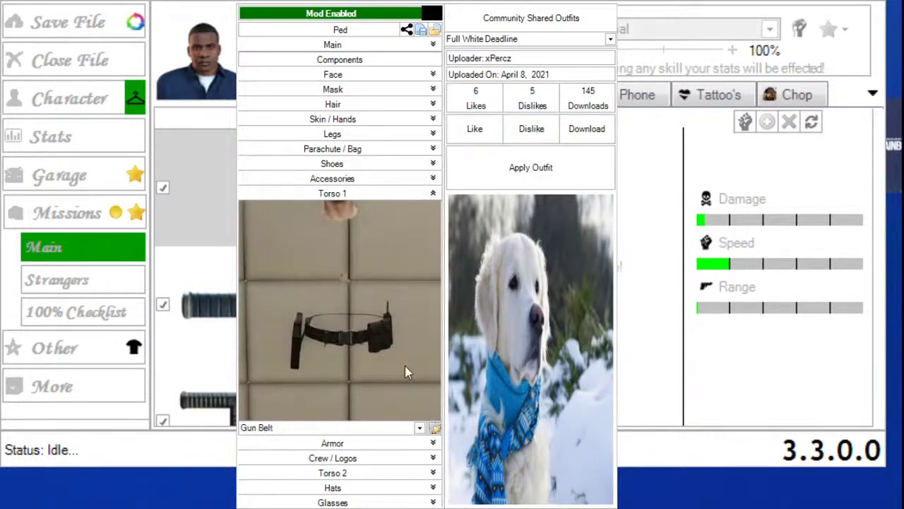
{"action": "left_click", "coordinate": [398, 427]}
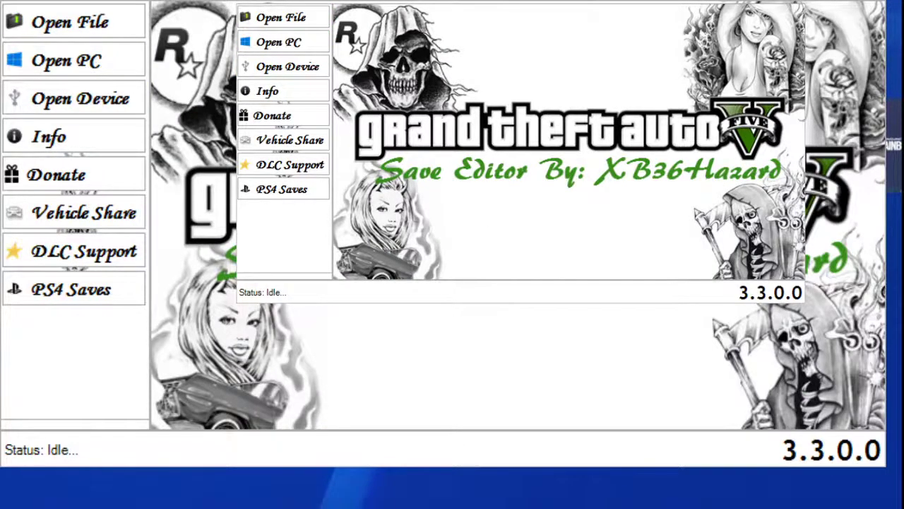
Open a save file and switch to Streamlabs OBS to set the window capture to MP Overlay Ped Editor
{"action": "left_click", "coordinate": [58, 32]}
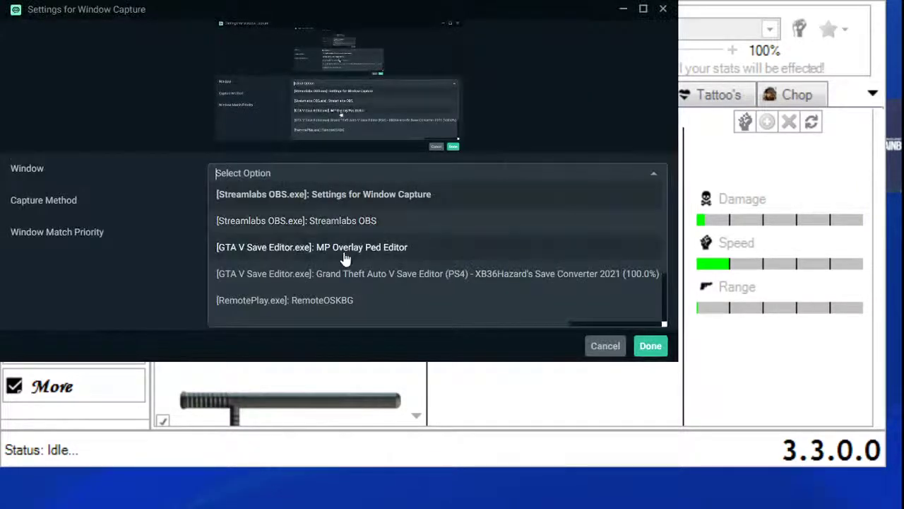
{"action": "left_click", "coordinate": [338, 250]}
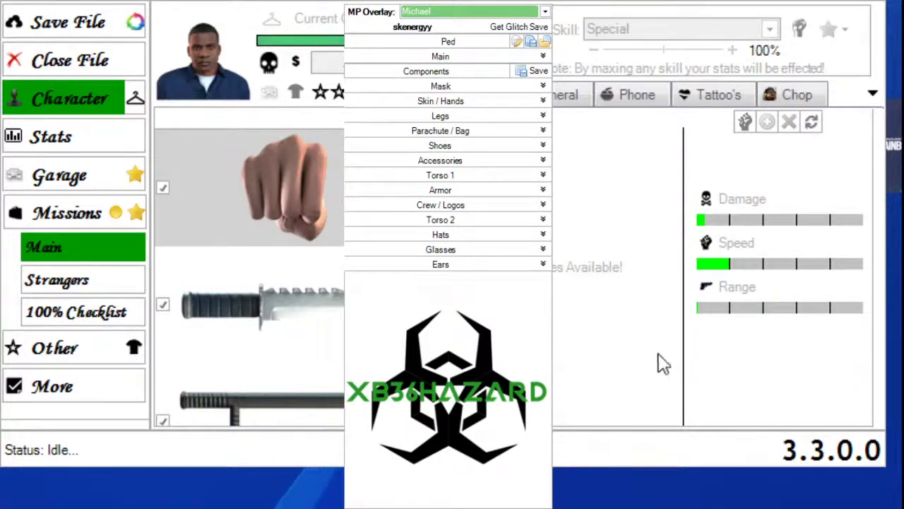
Examine Michael's MP Overlay previews for the Torso 2, Legs and Skin / Hands components
{"action": "left_click", "coordinate": [540, 221]}
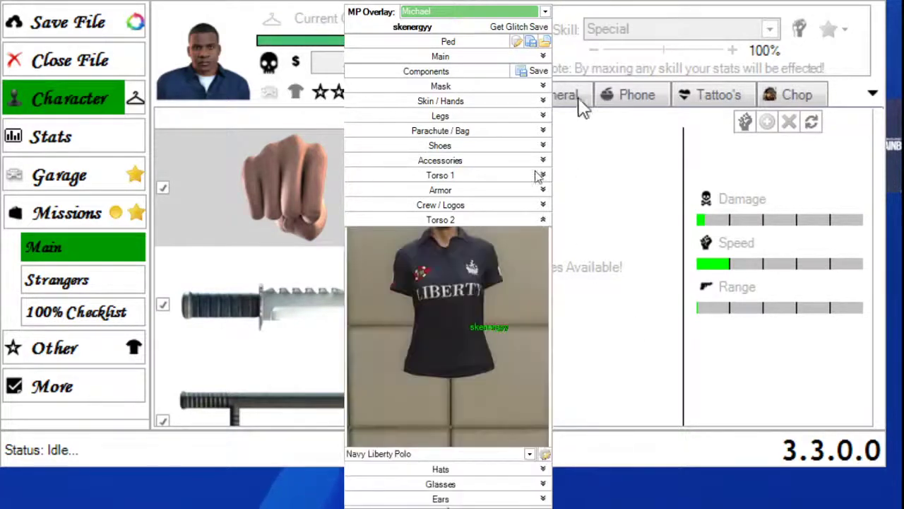
{"action": "left_click", "coordinate": [543, 116]}
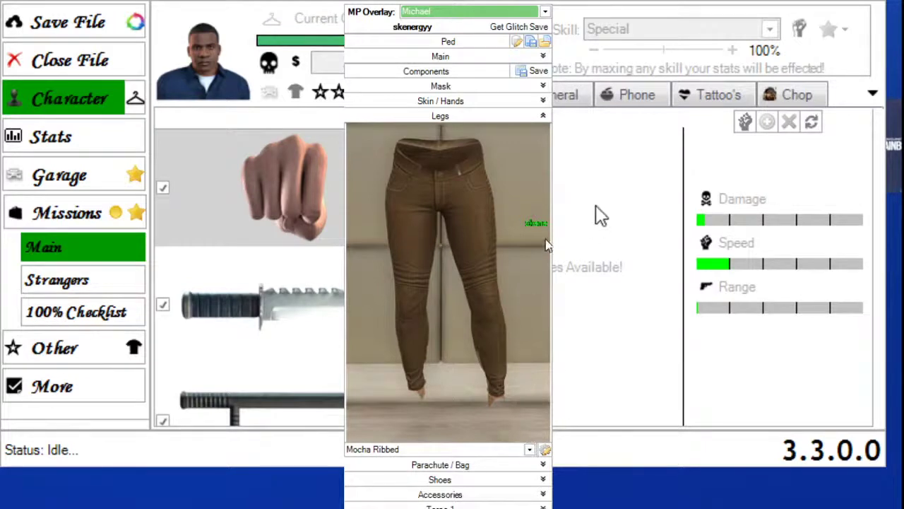
{"action": "left_click", "coordinate": [543, 102]}
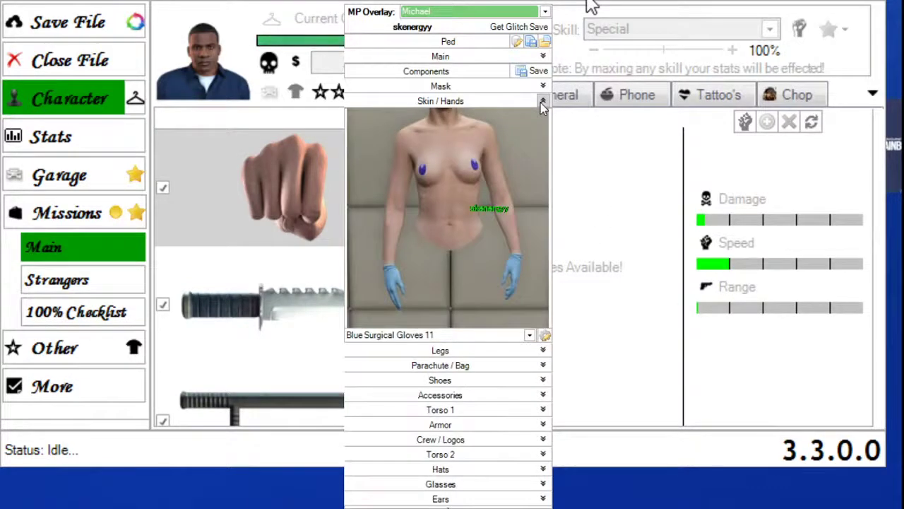
Browse the Skin / Hands variants from Blue Surgical Gloves 11 through the armored and tactical gloves to Space 15
{"action": "left_click", "coordinate": [468, 335]}
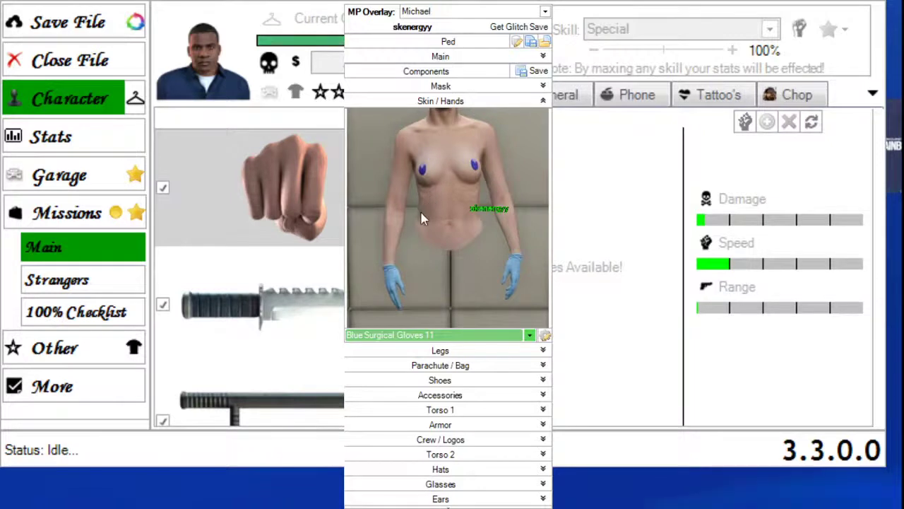
{"action": "key", "text": "Down"}
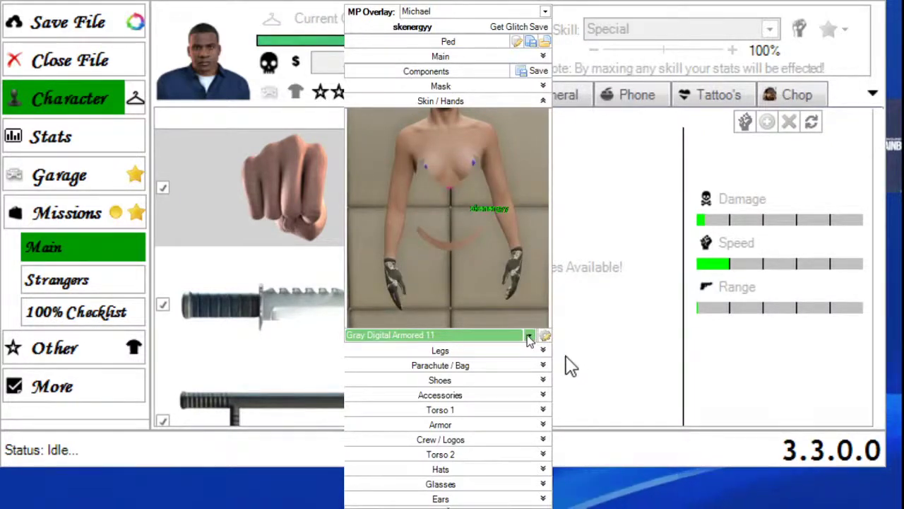
{"action": "key", "text": "Down"}
{"action": "key", "text": "Down"}
{"action": "key", "text": "Down"}
{"action": "key", "text": "Down"}
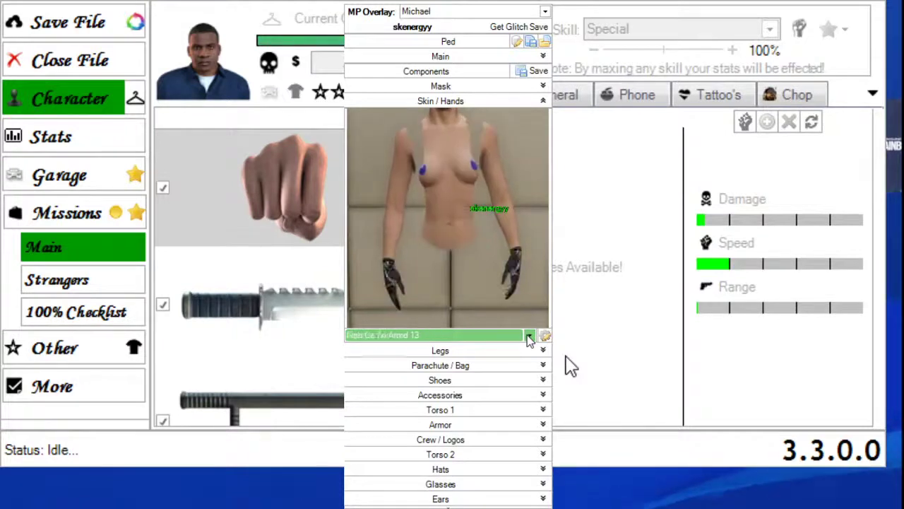
{"action": "key", "text": "Down"}
{"action": "key", "text": "Down"}
{"action": "key", "text": "Down"}
{"action": "key", "text": "Down"}
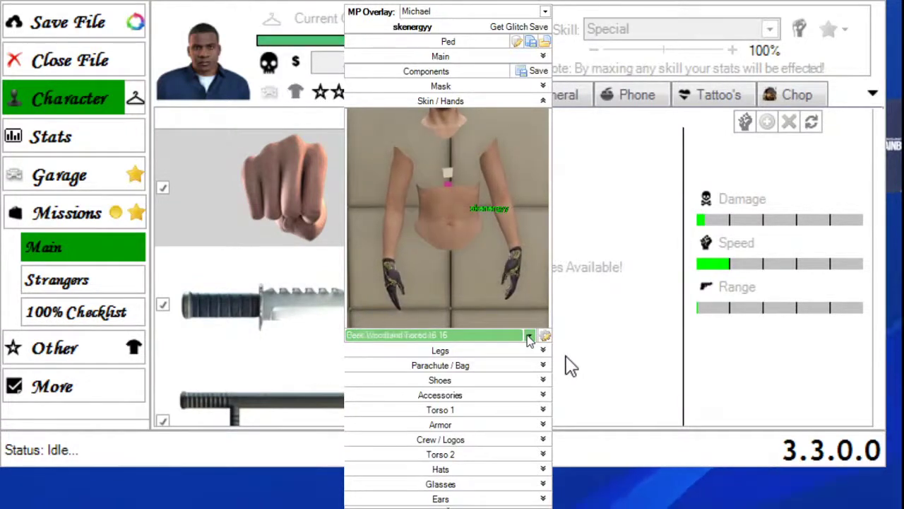
{"action": "key", "text": "Down"}
{"action": "key", "text": "Down"}
{"action": "key", "text": "Down"}
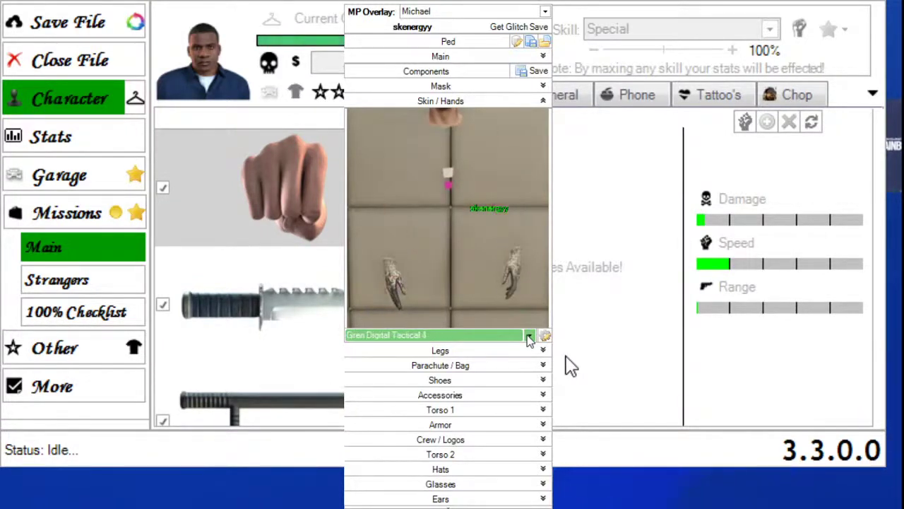
{"action": "key", "text": "Down"}
{"action": "key", "text": "Down"}
{"action": "key", "text": "Down"}
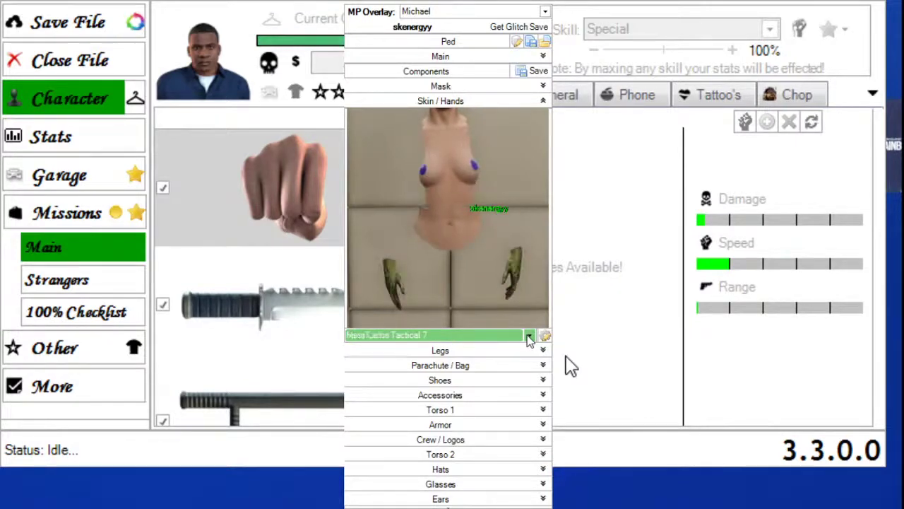
{"action": "key", "text": "Down"}
{"action": "key", "text": "Down"}
{"action": "key", "text": "Down"}
{"action": "key", "text": "Down"}
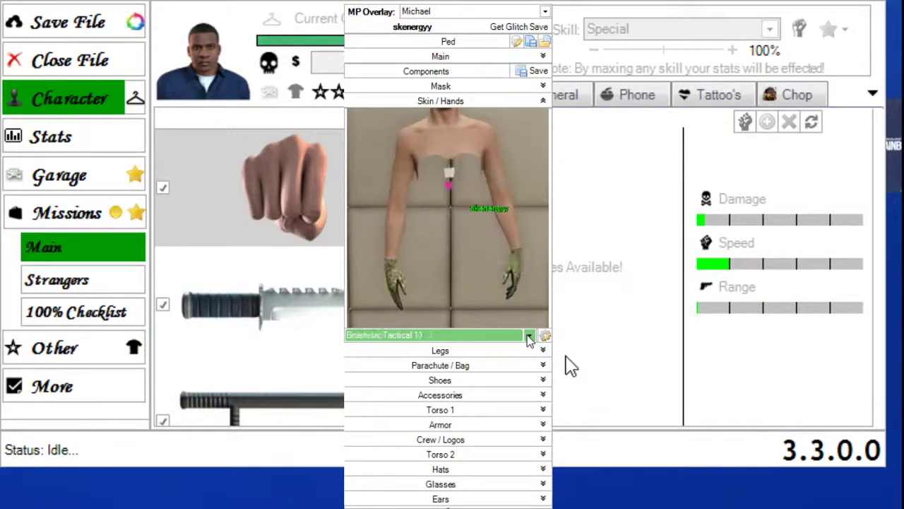
{"action": "key", "text": "Down"}
{"action": "key", "text": "Down"}
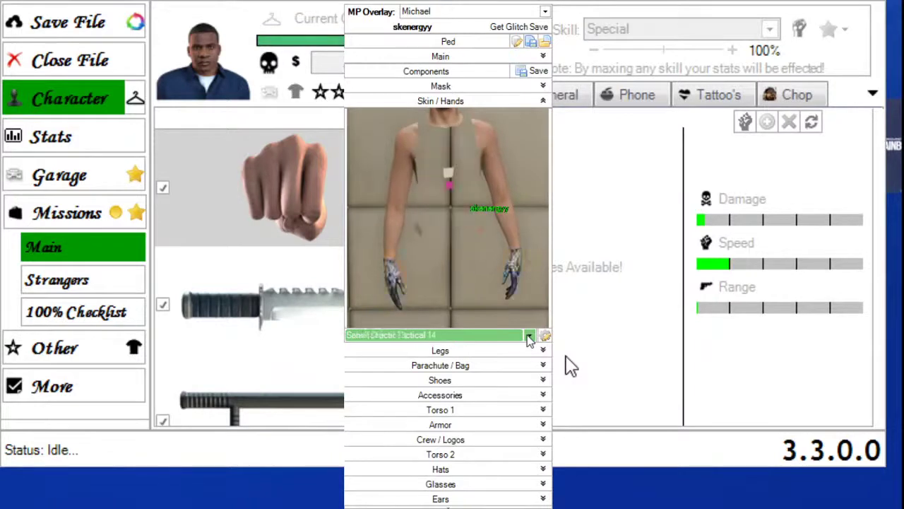
{"action": "key", "text": "Down"}
{"action": "key", "text": "Down"}
{"action": "key", "text": "Down"}
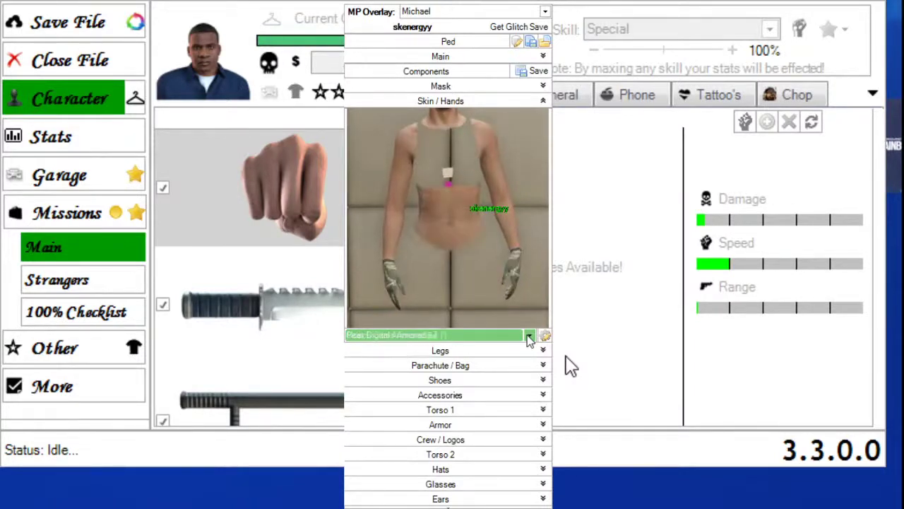
{"action": "key", "text": "Down"}
{"action": "key", "text": "Down"}
{"action": "key", "text": "Down"}
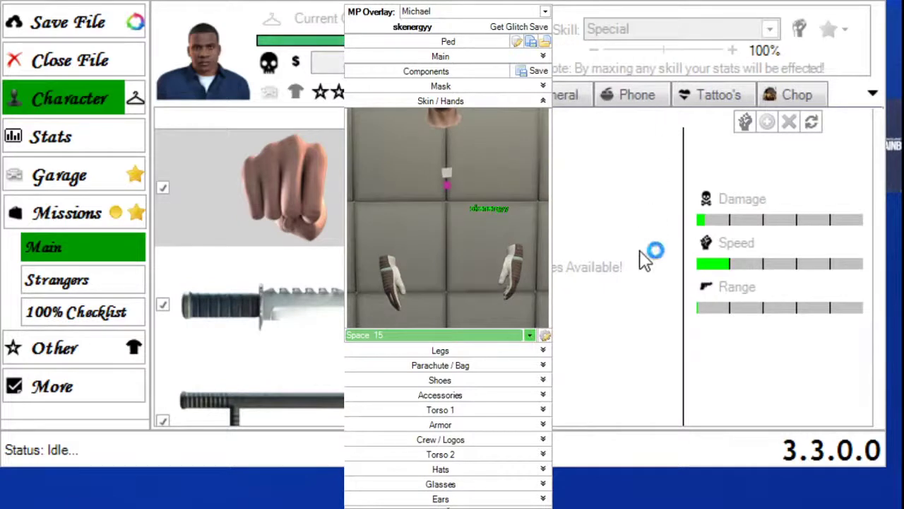
Browse the Skin / Hands variants from Space 15 through the armored gloves to Gray Digital Tactical
{"action": "key", "text": "Down"}
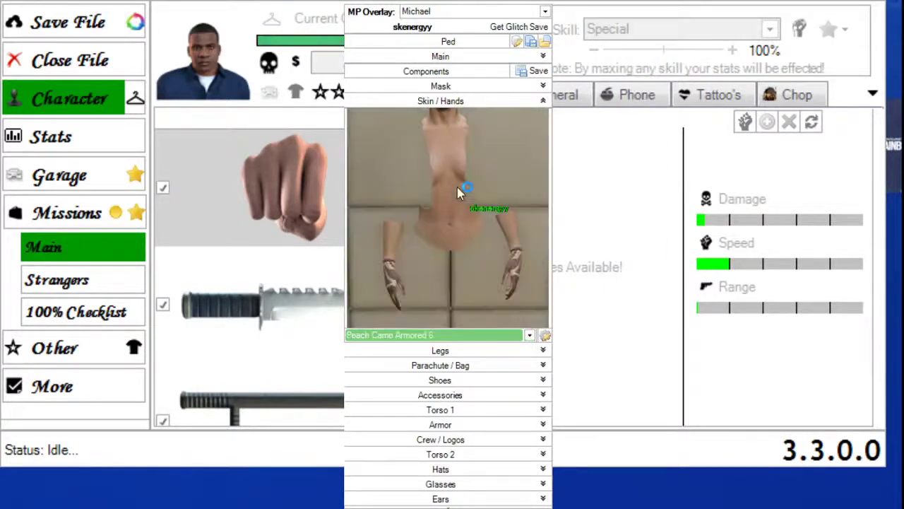
{"action": "key", "text": "Down"}
{"action": "key", "text": "Down"}
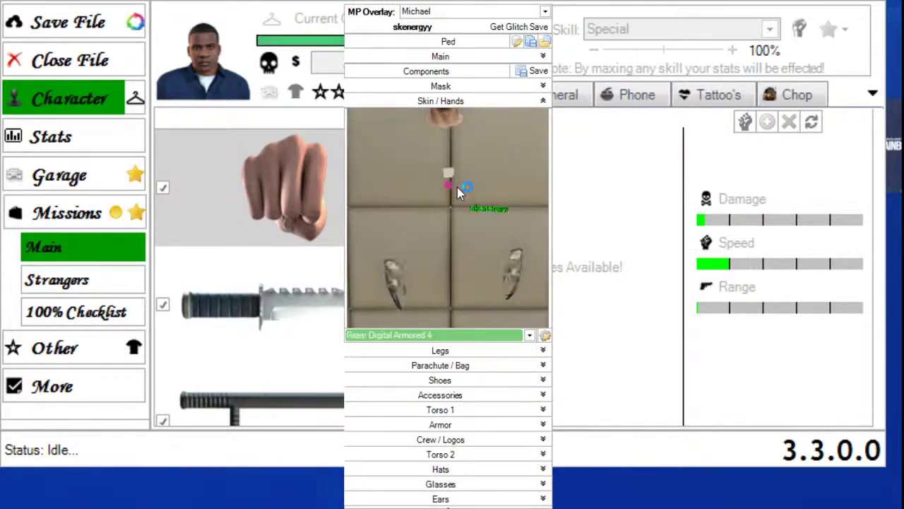
{"action": "key", "text": "Down"}
{"action": "key", "text": "Down"}
{"action": "key", "text": "Down"}
{"action": "key", "text": "Down"}
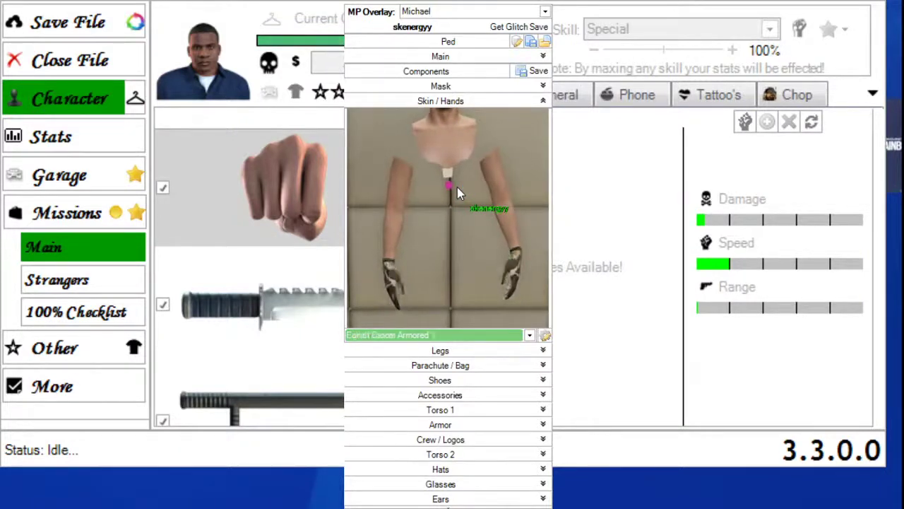
{"action": "key", "text": "Down"}
{"action": "key", "text": "Down"}
{"action": "key", "text": "Down"}
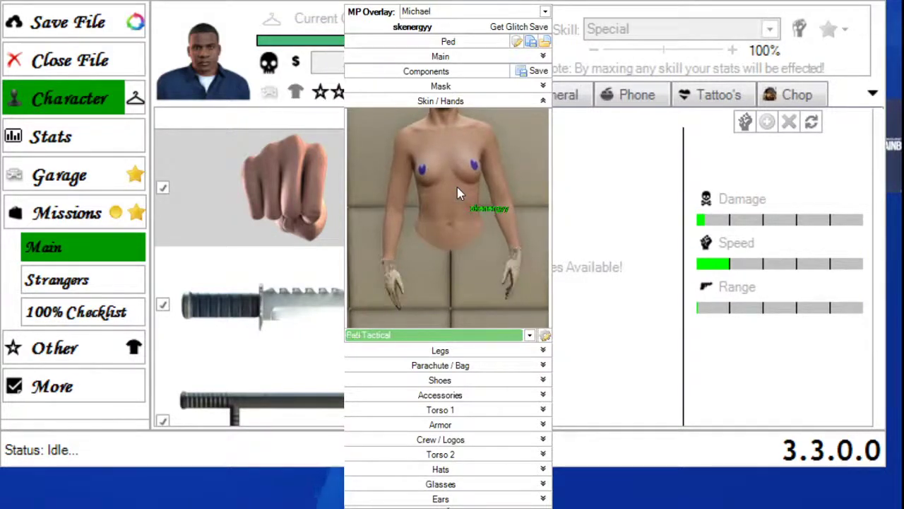
{"action": "key", "text": "Down"}
{"action": "key", "text": "Down"}
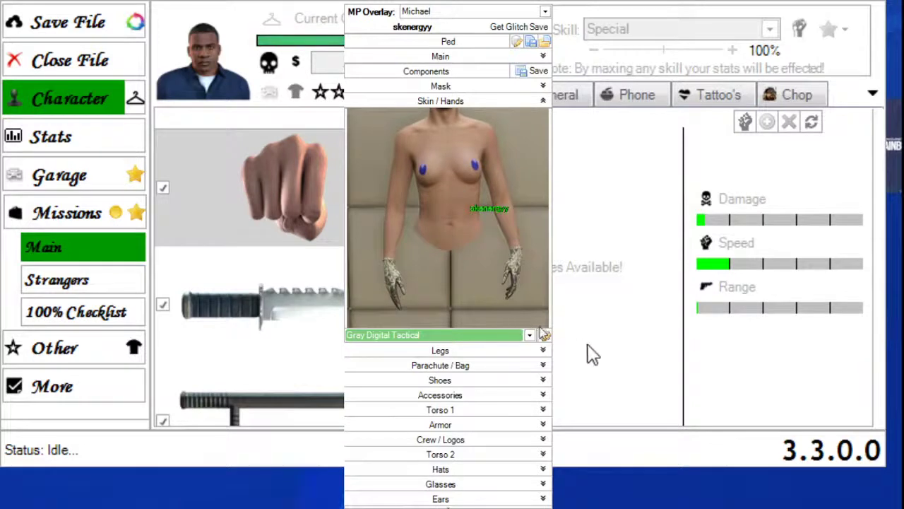
Set the Skin / Hands component to the Light Woodland Tactical gloves
{"action": "left_click", "coordinate": [545, 336]}
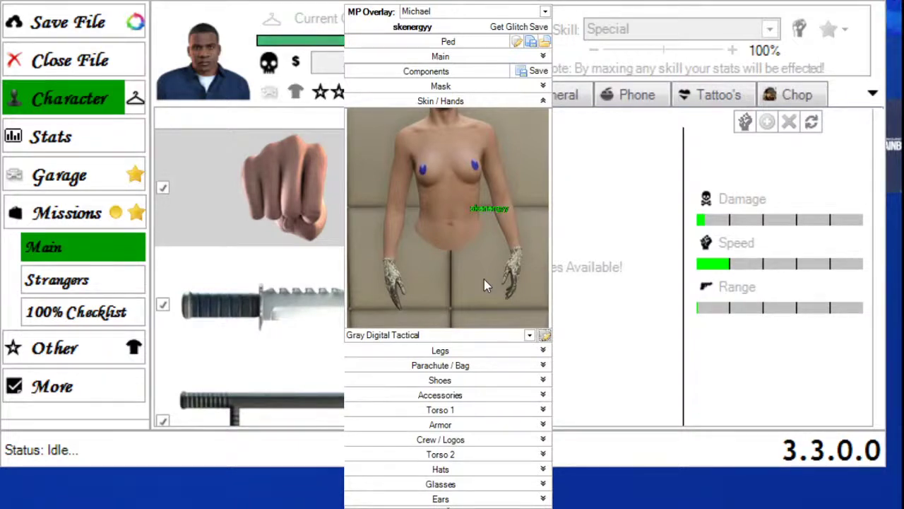
{"action": "left_click", "coordinate": [479, 336]}
{"action": "scroll", "coordinate": [479, 336], "scroll_direction": "down", "scroll_amount": 1}
{"action": "scroll", "coordinate": [479, 336], "scroll_direction": "down", "scroll_amount": 2}
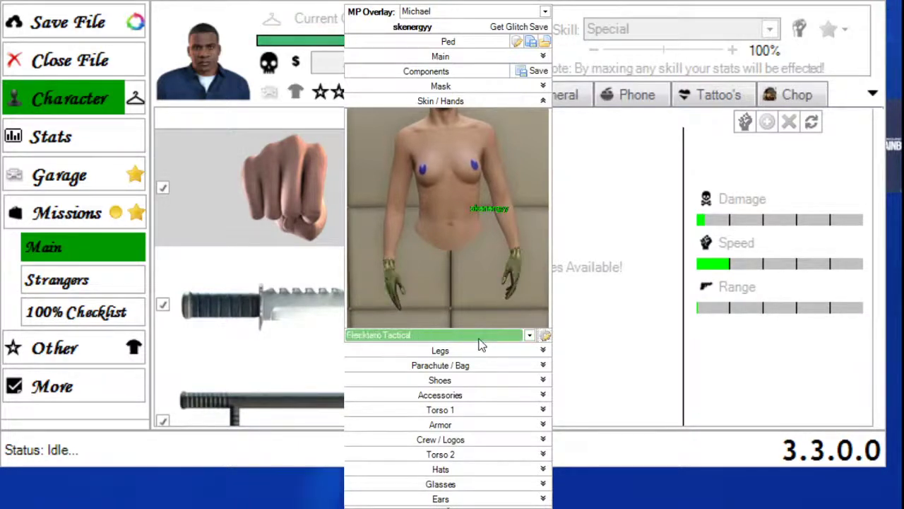
{"action": "scroll", "coordinate": [479, 344], "scroll_direction": "down", "scroll_amount": 1}
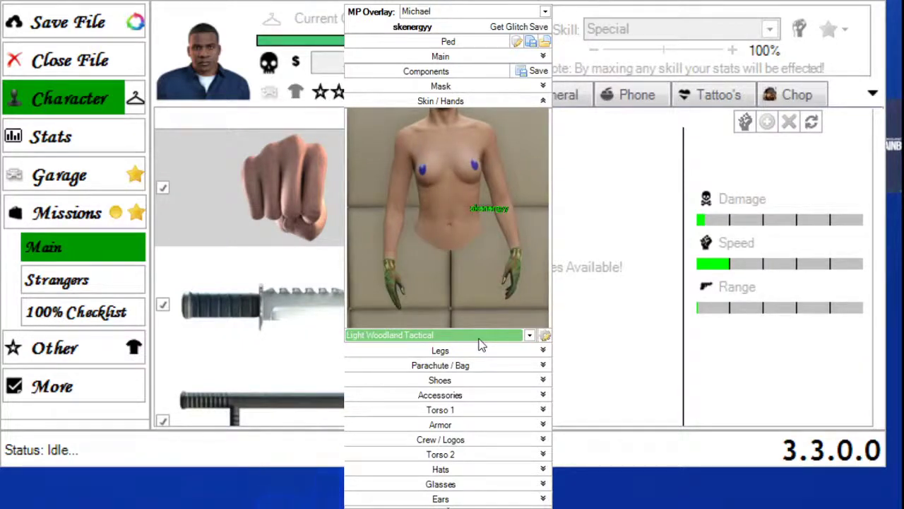
Collapse the Skin / Hands preview and expand the Legs component preview
{"action": "left_click", "coordinate": [542, 101]}
{"action": "left_click", "coordinate": [542, 116]}
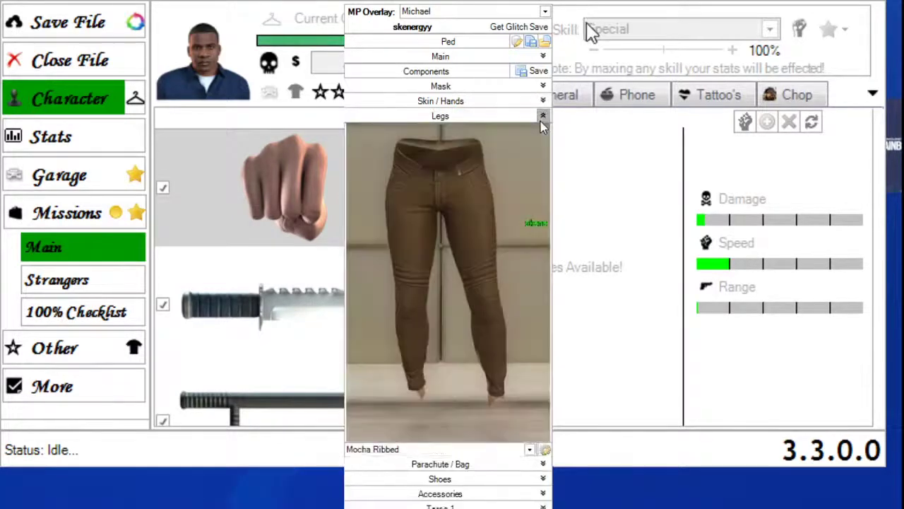
{"action": "left_click", "coordinate": [543, 115]}
{"action": "left_click", "coordinate": [542, 119]}
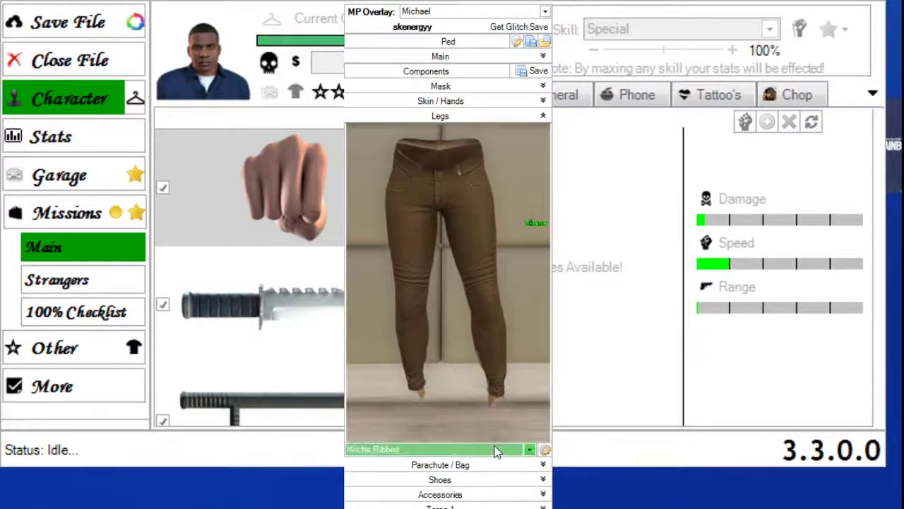